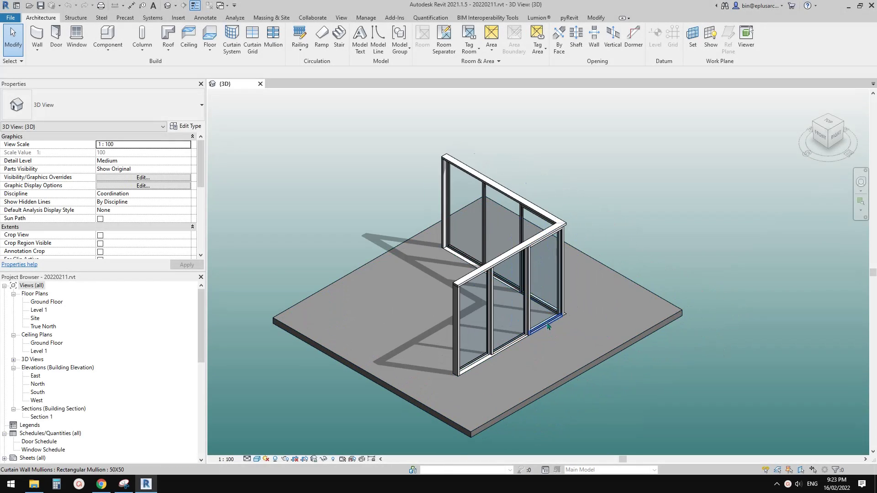
# - Examine the finished L-shaped glazed curtain wall model and its corner from several sides
pyautogui.scroll(1, 576, 320)
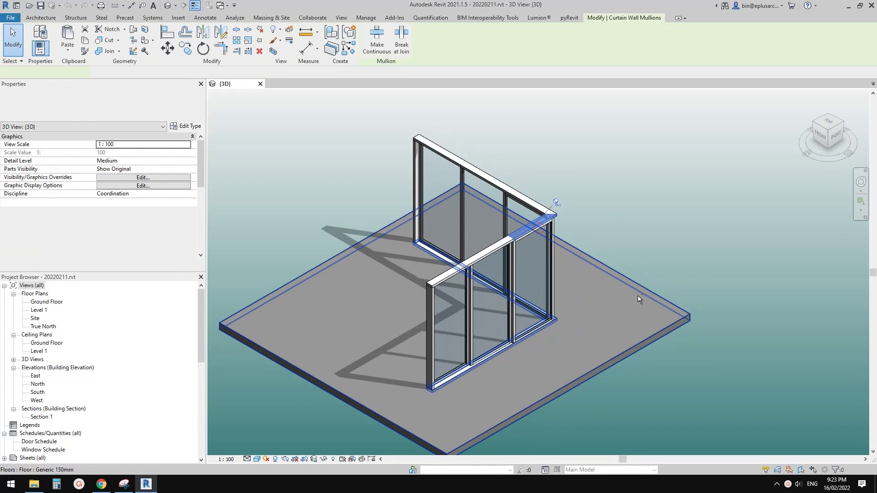
pyautogui.keyDown('shift'); pyautogui.moveTo(640, 296); pyautogui.dragTo(613, 187, button='middle'); pyautogui.keyUp('shift')
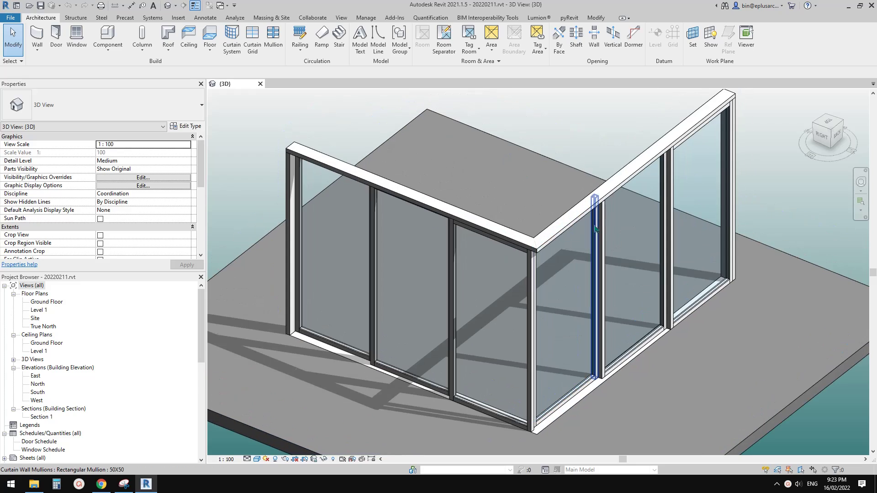
pyautogui.click(623, 179)
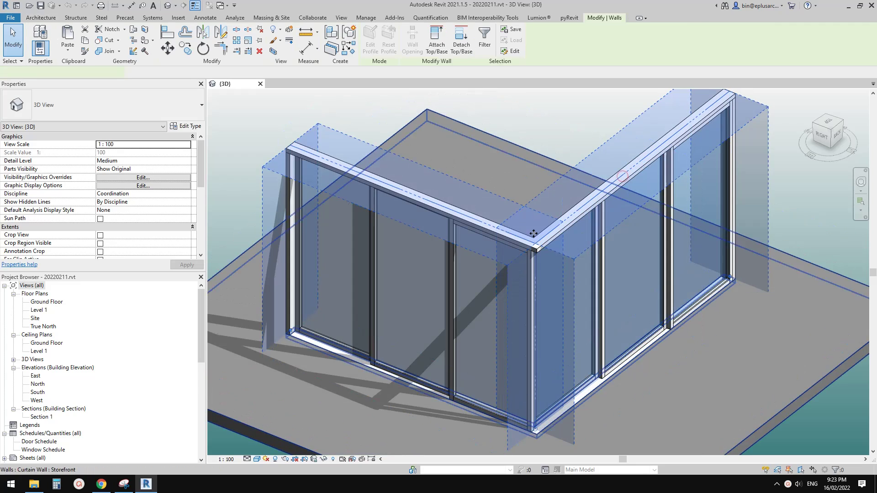
pyautogui.press('Escape')
pyautogui.moveTo(629, 377); pyautogui.dragTo(384, 320, button='middle')
pyautogui.scroll(-1, 621, 339)
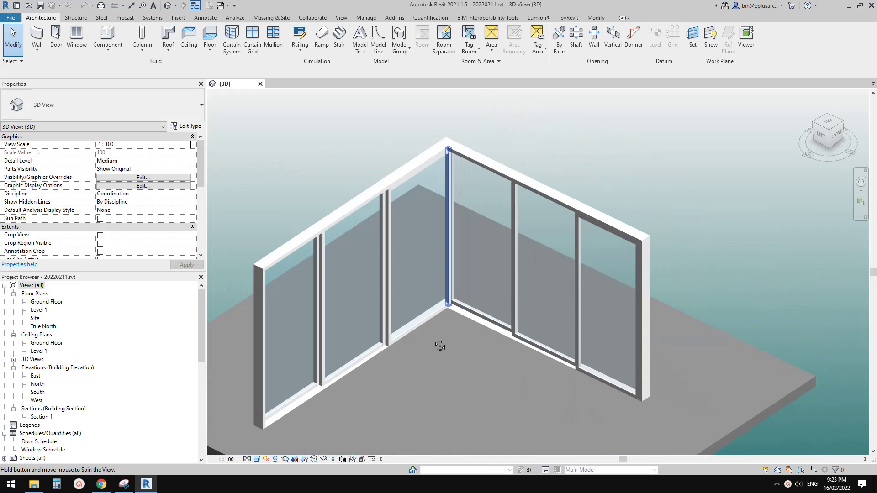
# - Close the current 3D model and create a new project from the defaultAUSENU template
pyautogui.click(261, 84)
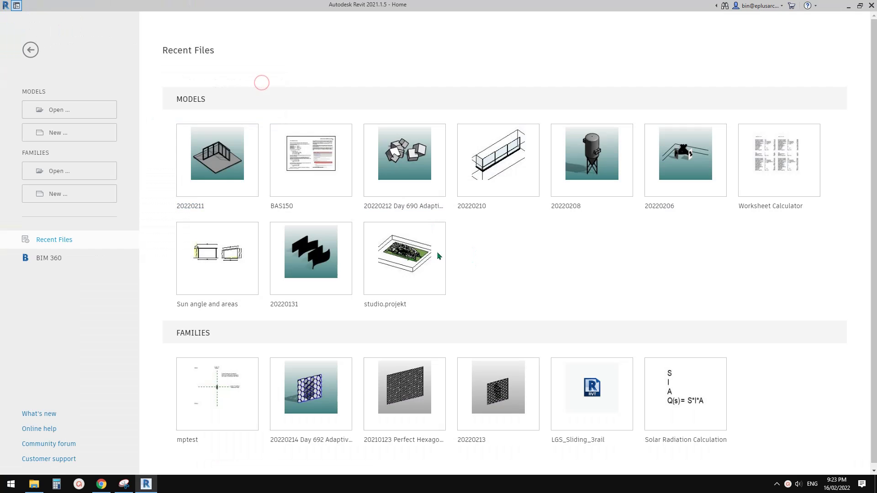
pyautogui.click(79, 132)
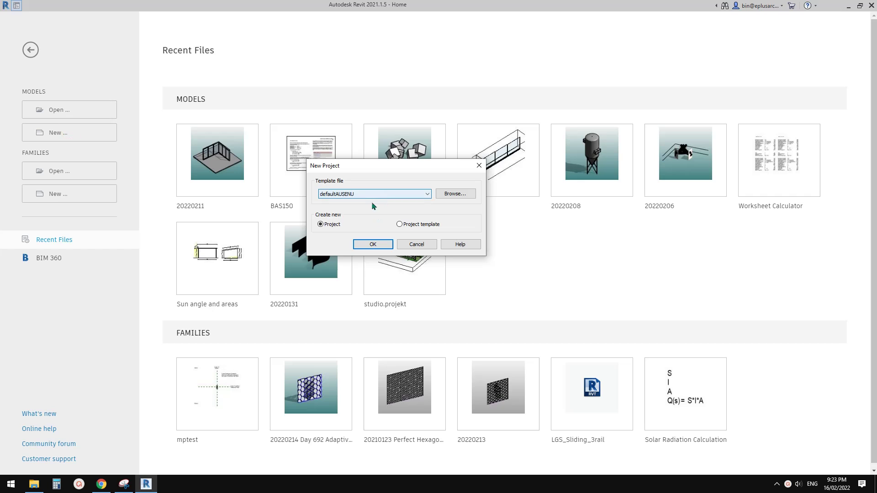
pyautogui.click(373, 244)
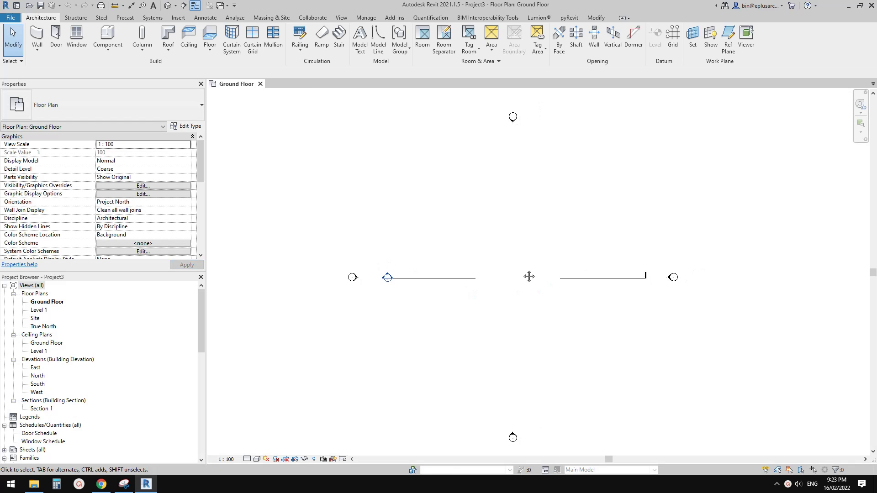
# - Start placing a wall on the Ground Floor plan with the Storefront curtain wall type
pyautogui.moveTo(529, 276); pyautogui.dragTo(498, 283, button='middle')
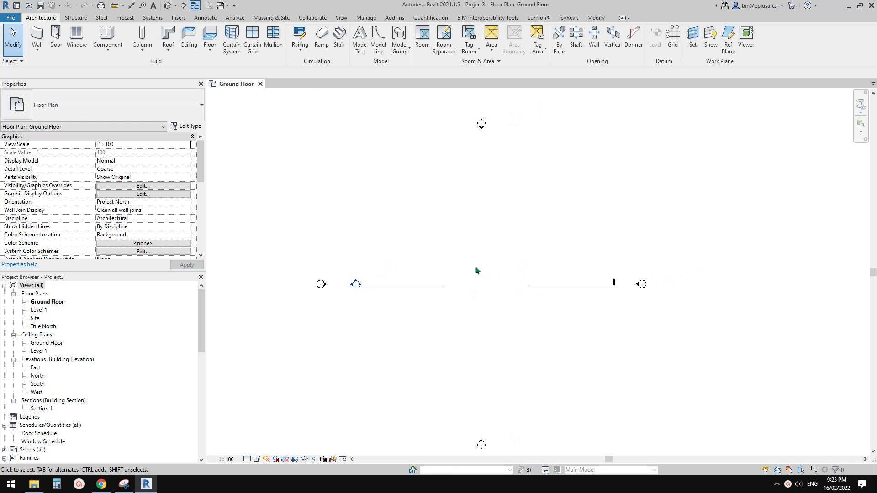
pyautogui.scroll(2, 473, 257)
pyautogui.press('w')
pyautogui.press('a')
pyautogui.press('w')
pyautogui.press('a')
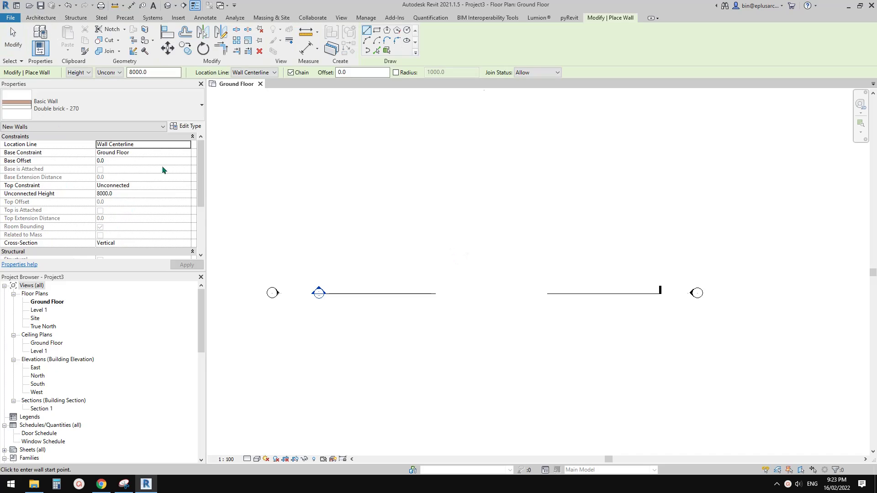
pyautogui.click(116, 105)
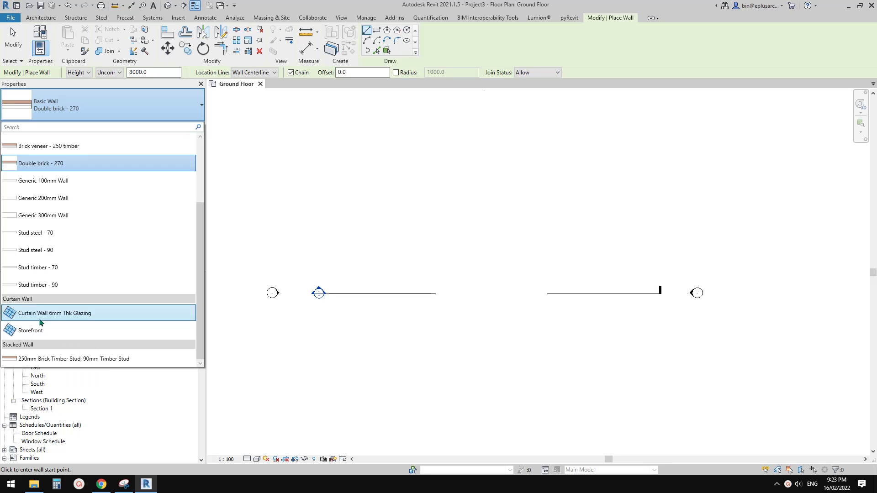
pyautogui.click(41, 331)
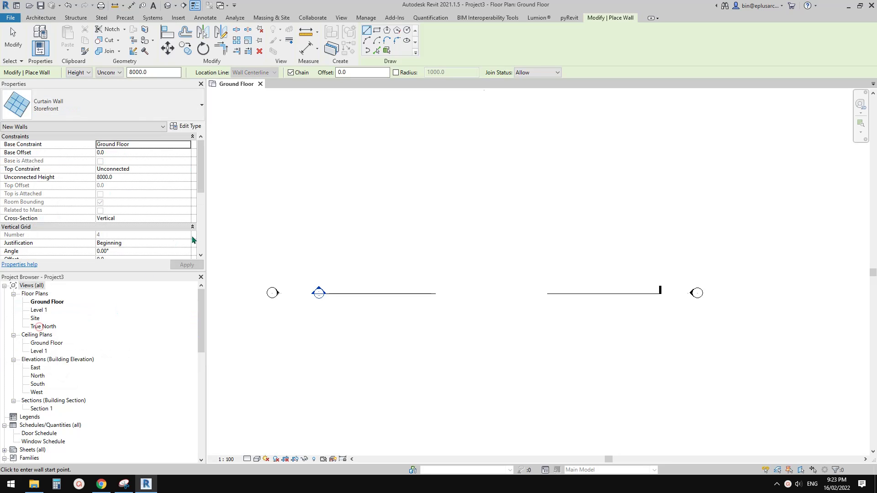
# - Duplicate the Storefront curtain wall type under the name NEW CW
pyautogui.click(186, 126)
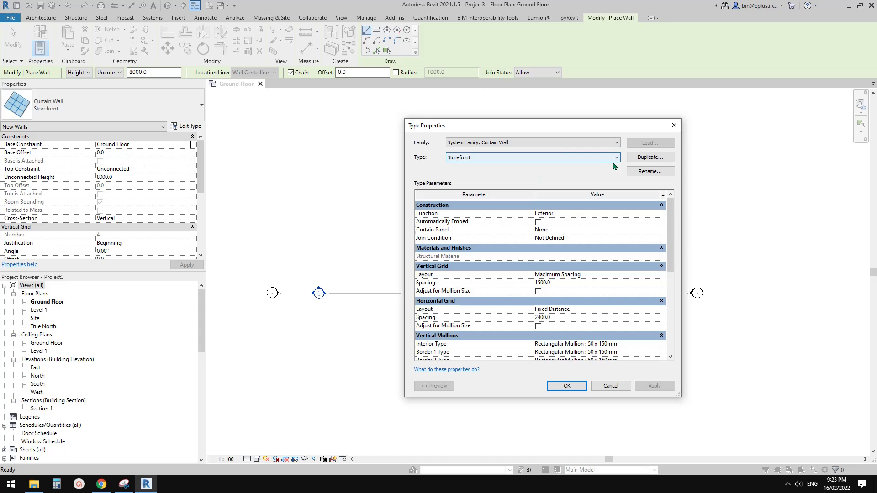
pyautogui.moveTo(566, 124); pyautogui.dragTo(523, 119)
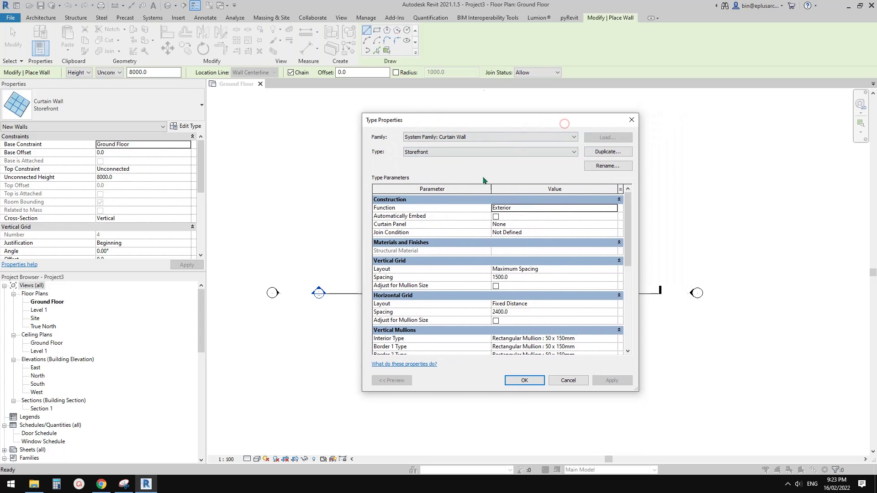
pyautogui.click(606, 152)
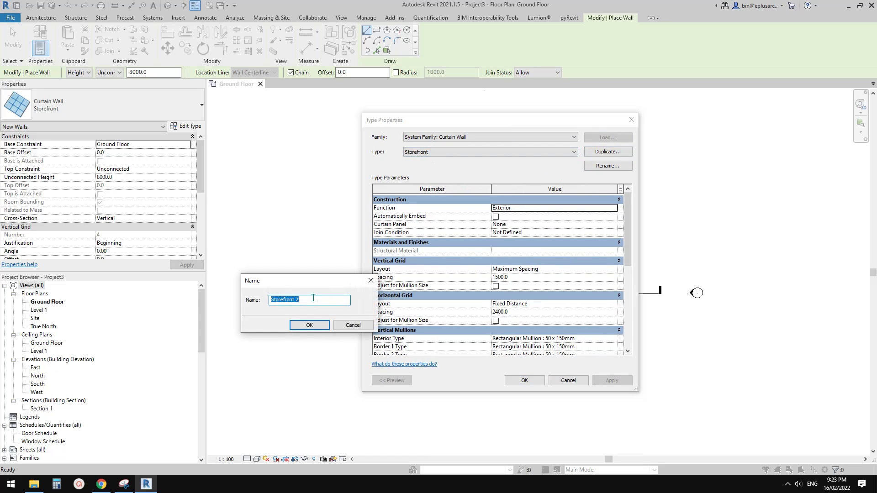
pyautogui.write('NEW CW')
pyautogui.click(306, 325)
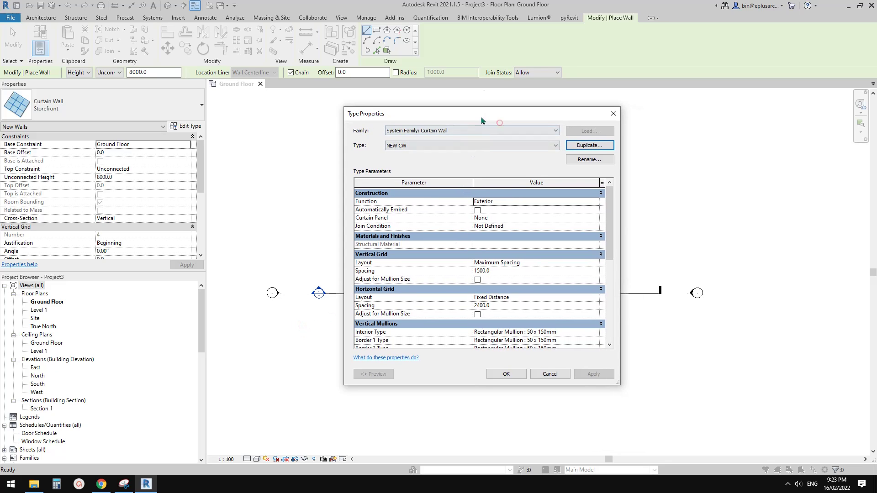
# - Set the interior type of both the vertical and horizontal mullions to None for NEW CW
pyautogui.moveTo(611, 229); pyautogui.dragTo(609, 268)
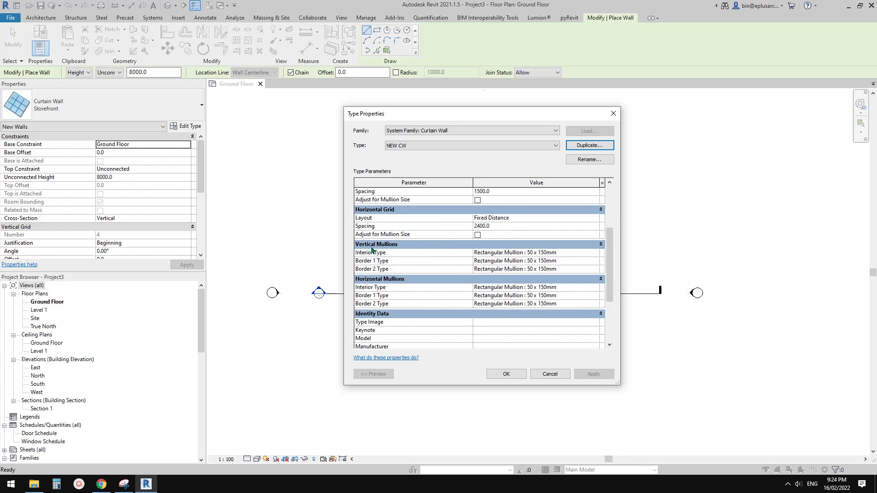
pyautogui.click(568, 253)
pyautogui.click(594, 252)
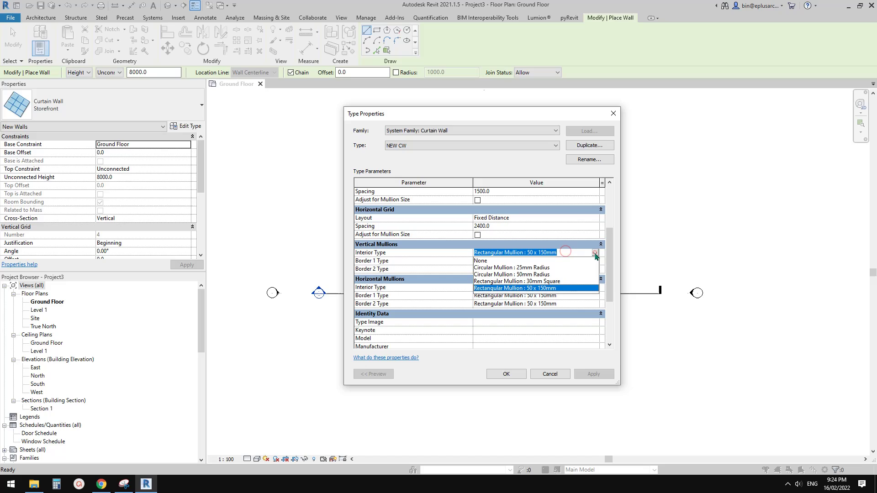
pyautogui.click(480, 264)
pyautogui.click(543, 288)
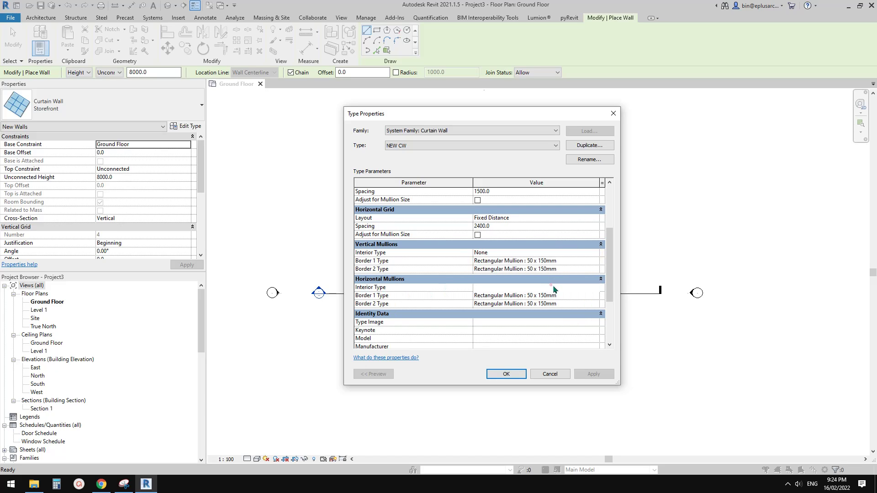
pyautogui.click(594, 288)
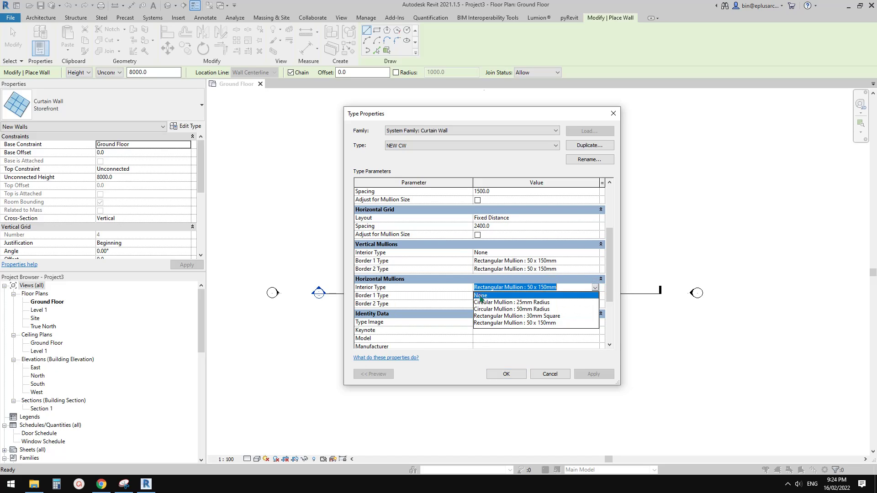
pyautogui.click(497, 296)
# - Set the horizontal grid layout of the NEW CW type to None
pyautogui.moveTo(610, 253); pyautogui.dragTo(610, 243)
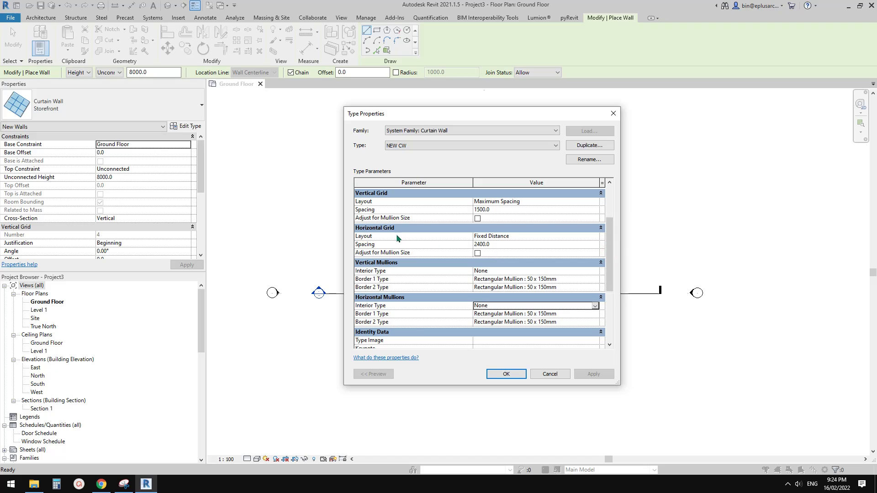
pyautogui.click(512, 236)
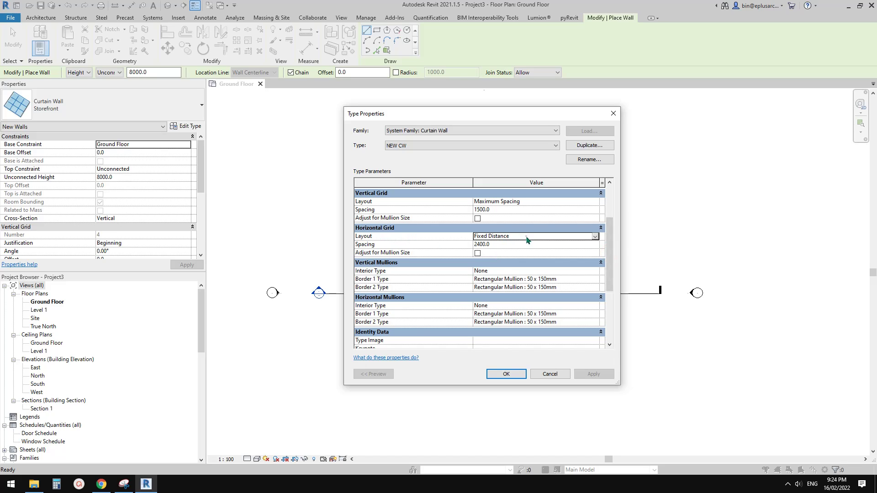
pyautogui.click(595, 236)
pyautogui.click(481, 245)
# - Set the vertical grid layout of NEW CW to Fixed Number and accept the type properties
pyautogui.moveTo(611, 247); pyautogui.dragTo(611, 233)
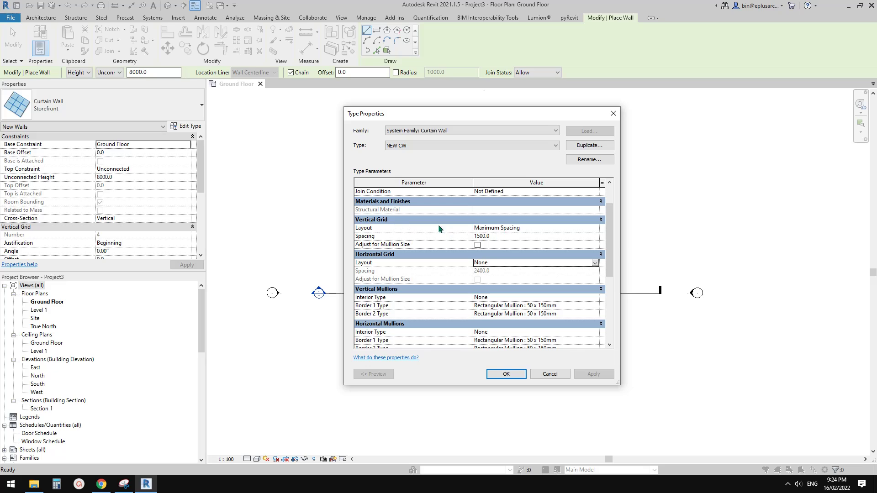
pyautogui.click(510, 228)
pyautogui.click(595, 228)
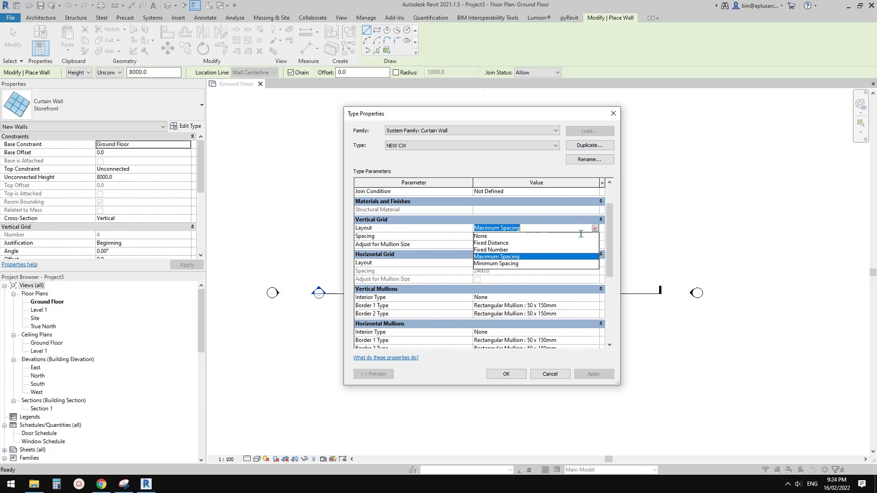
pyautogui.click(491, 250)
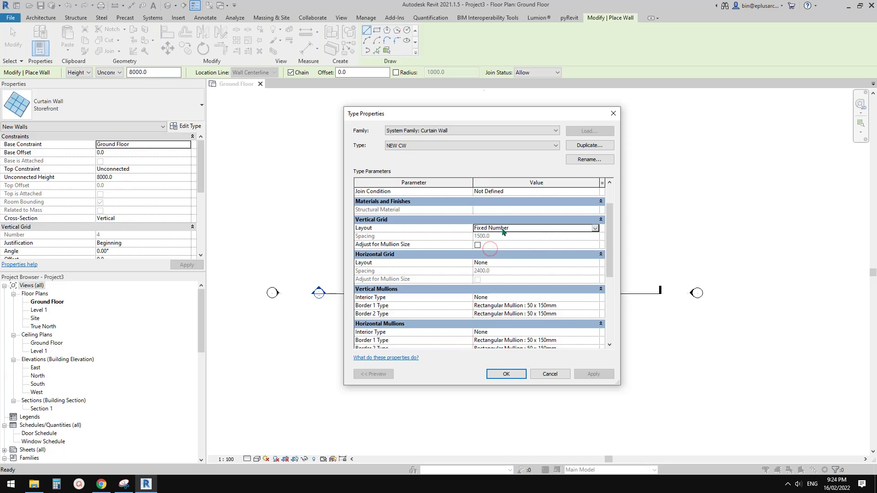
pyautogui.moveTo(612, 209); pyautogui.dragTo(613, 196)
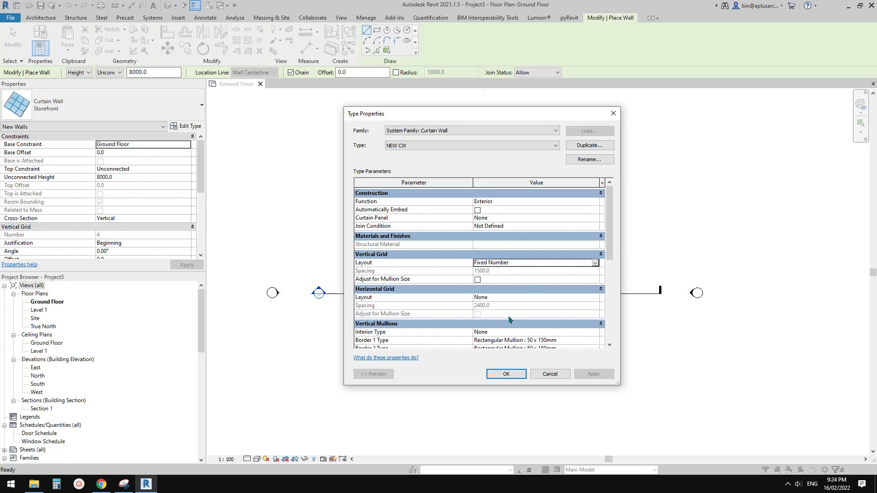
pyautogui.click(506, 374)
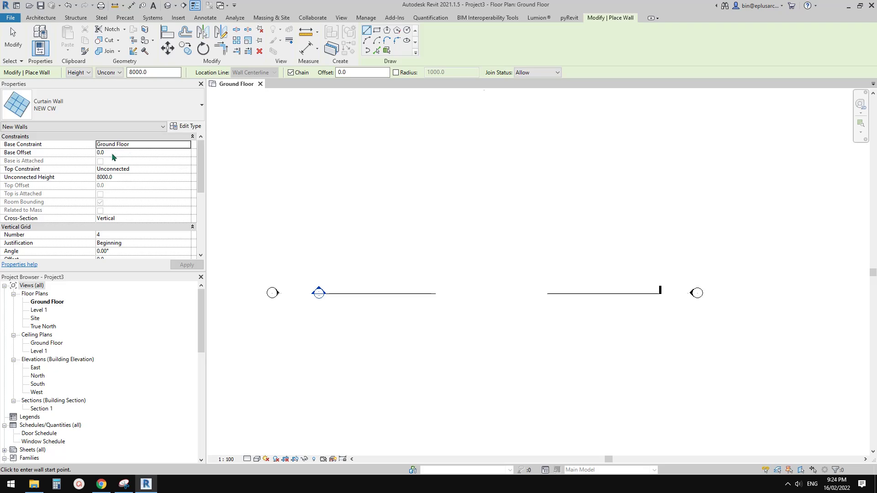
# - Set the unconnected height to 2400 and draw one horizontal curtain wall 6000 mm long near the middle of the plan
pyautogui.click(131, 176)
pyautogui.write('240')
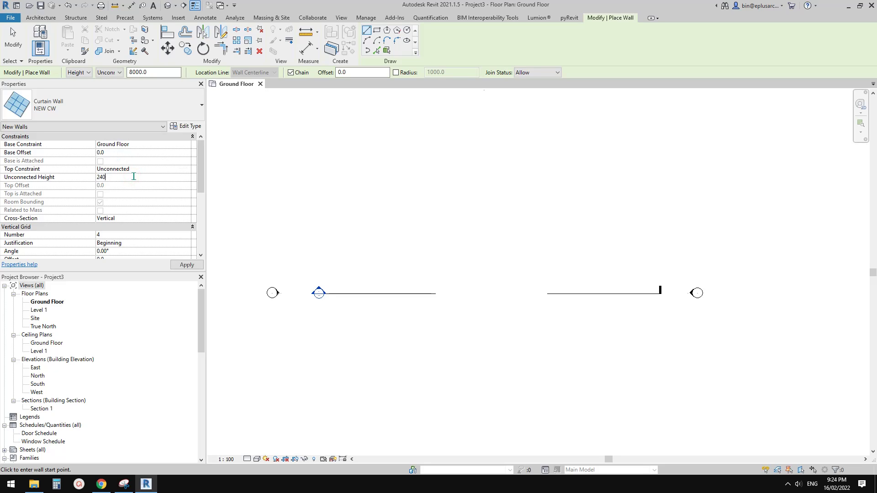
pyautogui.click(458, 274)
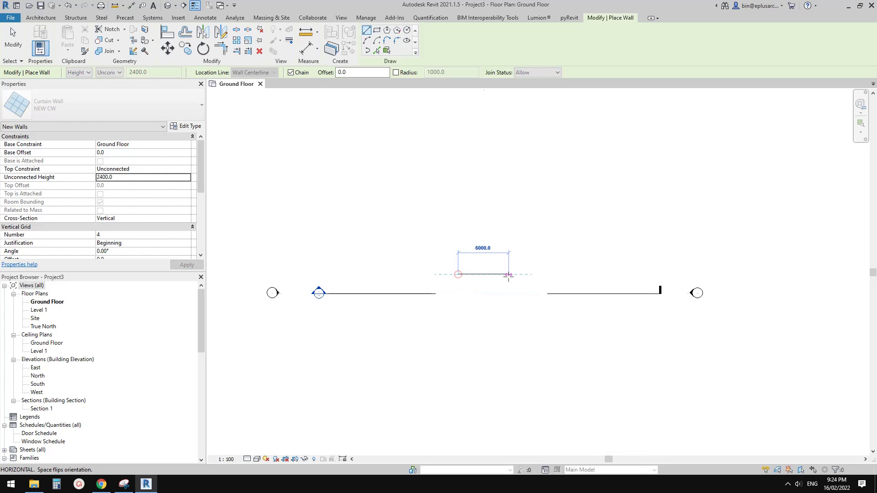
pyautogui.click(508, 275)
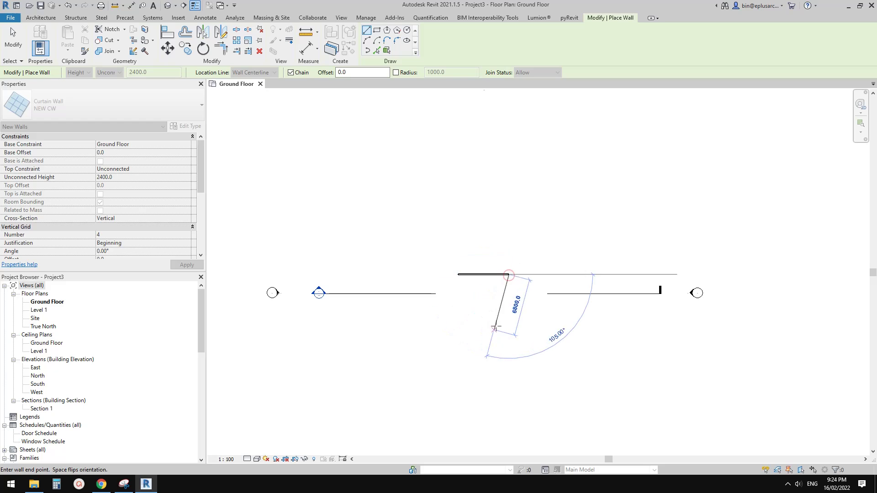
pyautogui.scroll(3, 494, 323)
pyautogui.press('Escape')
pyautogui.press('Escape')
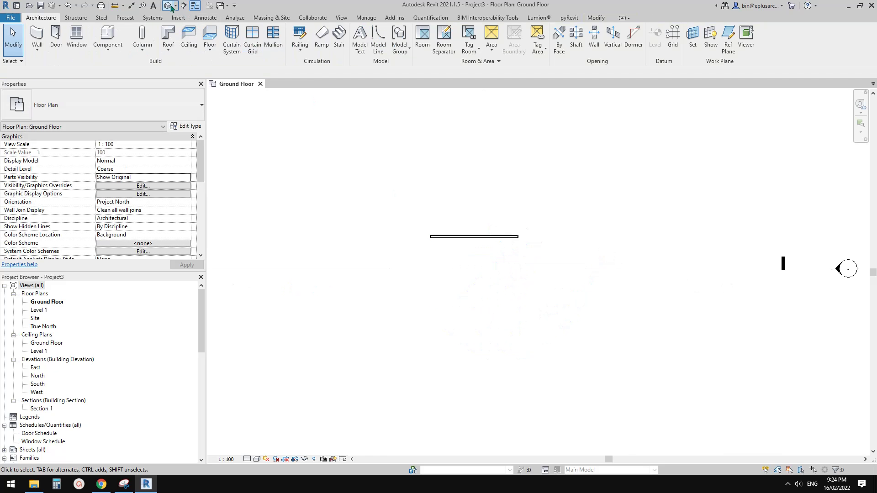
# - Open the default 3D view of the curtain wall and change its visual style to Shaded
pyautogui.click(168, 5)
pyautogui.scroll(5, 573, 279)
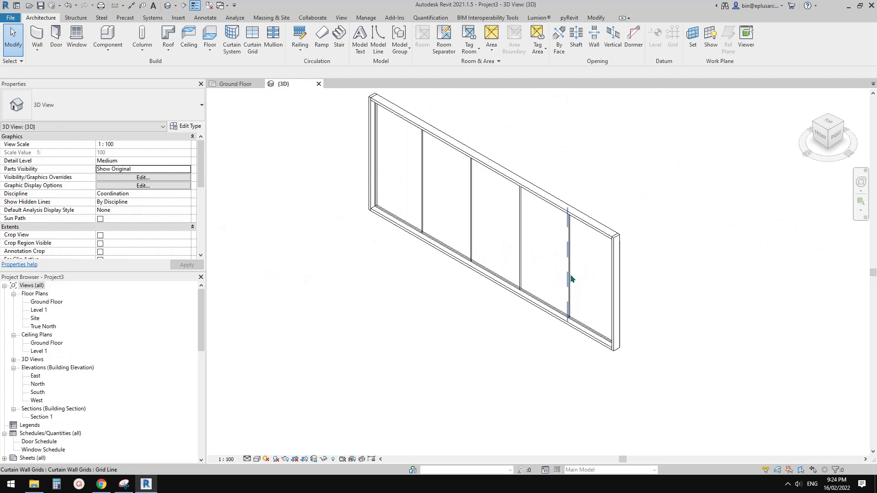
pyautogui.click(472, 207)
pyautogui.keyDown('shift'); pyautogui.moveTo(472, 208); pyautogui.dragTo(451, 270, button='middle'); pyautogui.keyUp('shift')
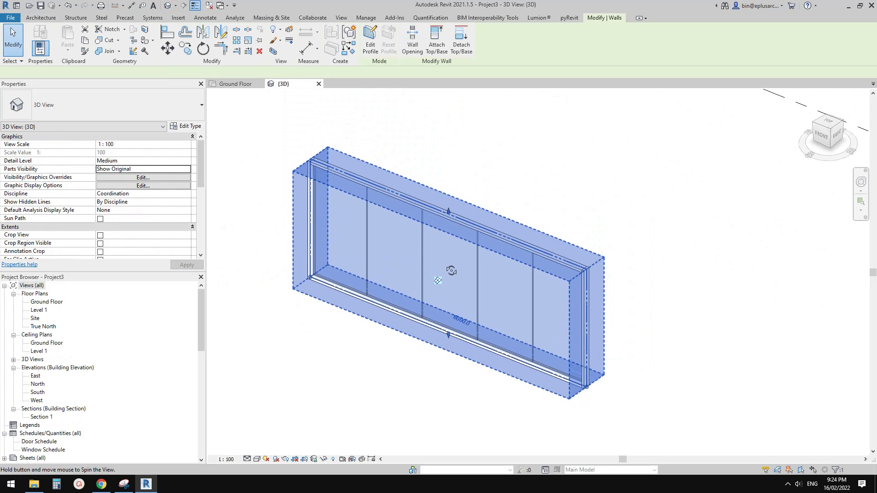
pyautogui.click(256, 459)
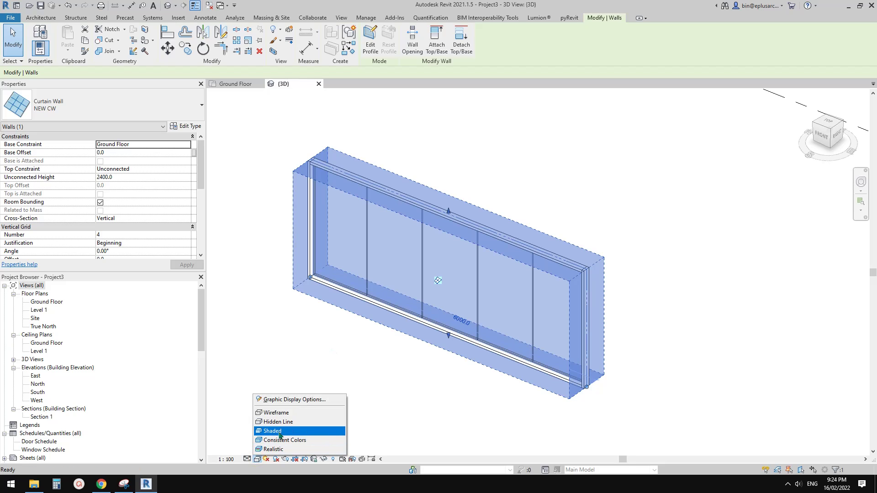
pyautogui.click(302, 357)
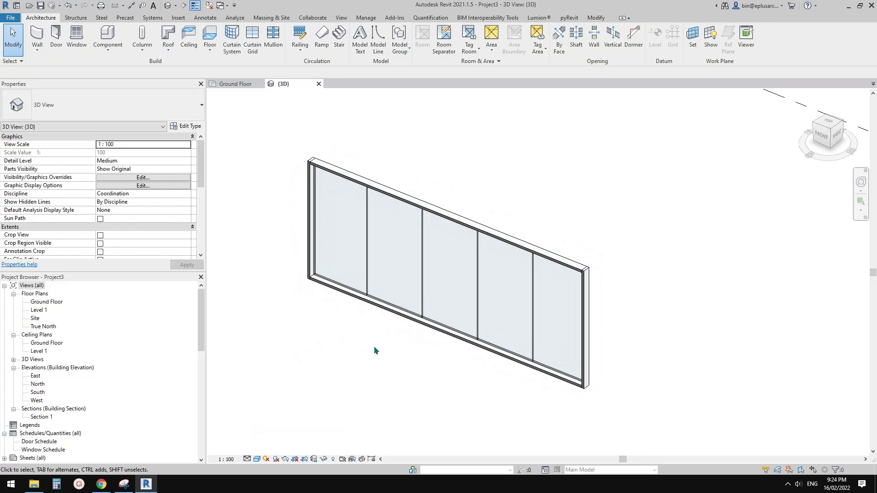
pyautogui.keyDown('shift'); pyautogui.moveTo(391, 342); pyautogui.dragTo(435, 324, button='middle'); pyautogui.keyUp('shift')
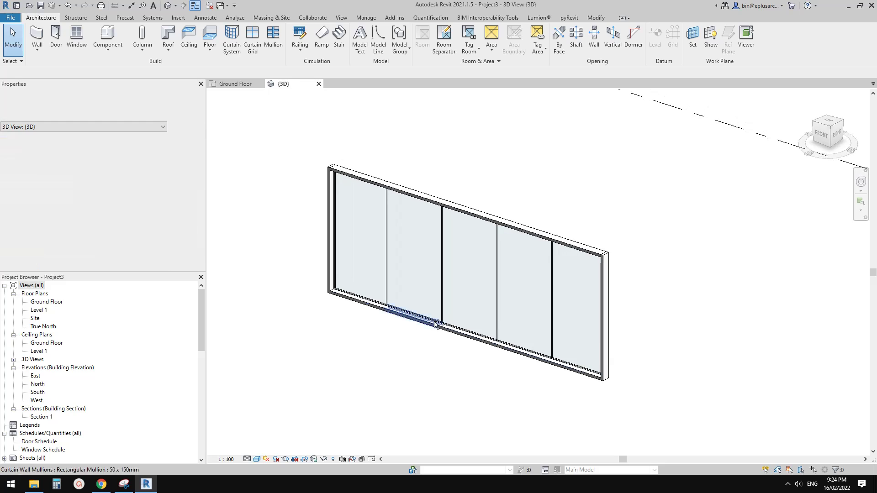
# - Set the curtain wall's vertical grid number to 2
pyautogui.click(462, 282)
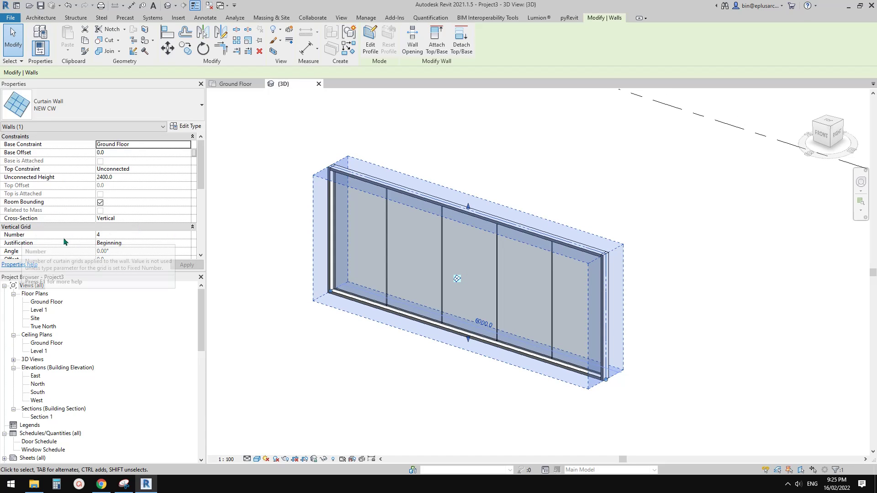
pyautogui.click(116, 237)
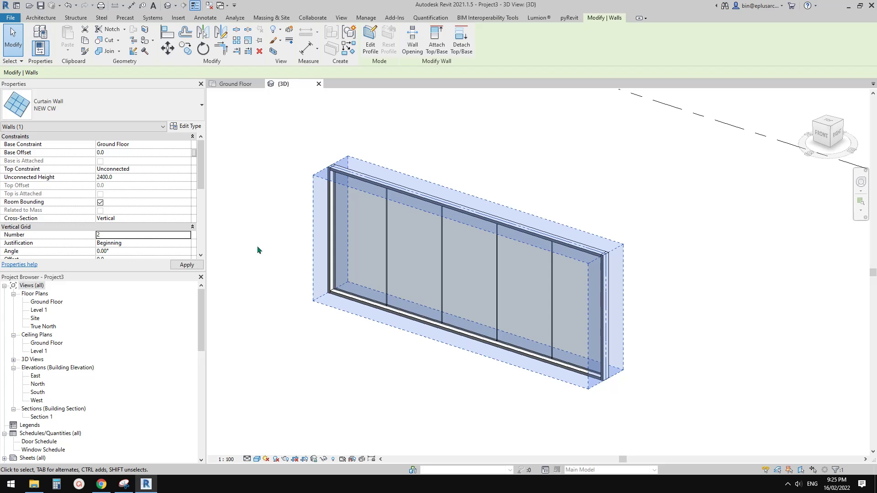
pyautogui.press('Escape')
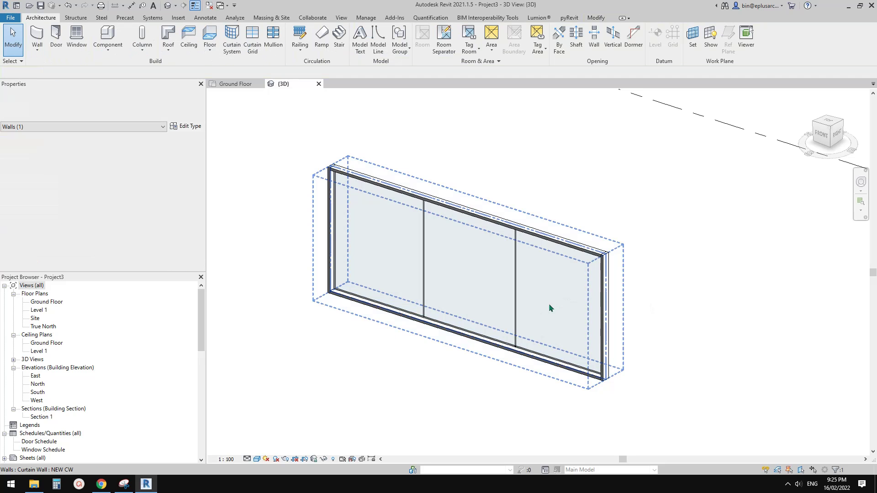
# - Check the type properties of the curtain wall's left end mullion, close them without changes and unpin the mullion
pyautogui.keyDown('shift'); pyautogui.moveTo(549, 303); pyautogui.dragTo(457, 323, button='middle'); pyautogui.keyUp('shift')
pyautogui.scroll(2, 443, 299)
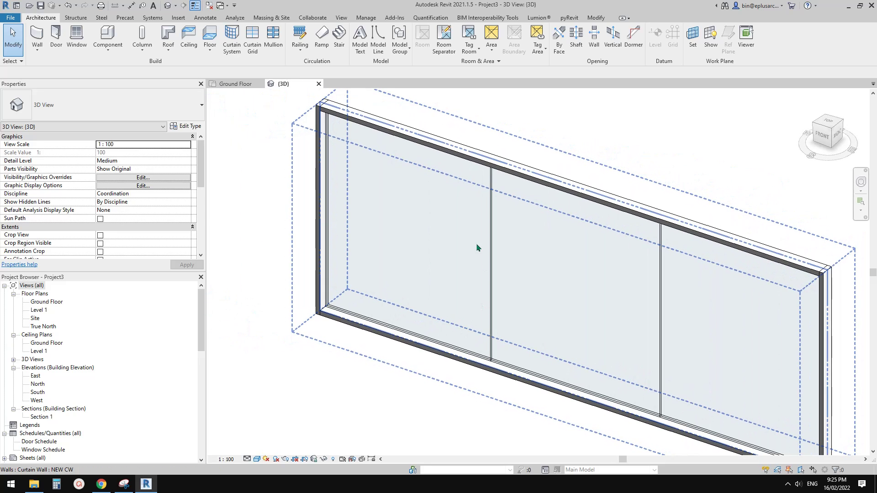
pyautogui.keyDown('shift'); pyautogui.moveTo(477, 247); pyautogui.dragTo(423, 245, button='middle'); pyautogui.keyUp('shift')
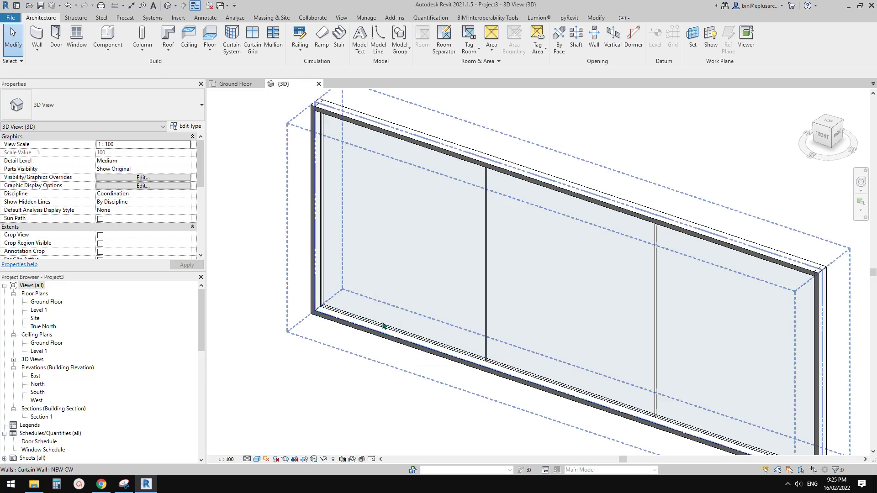
pyautogui.moveTo(382, 326); pyautogui.dragTo(374, 332, button='middle')
pyautogui.click(311, 201)
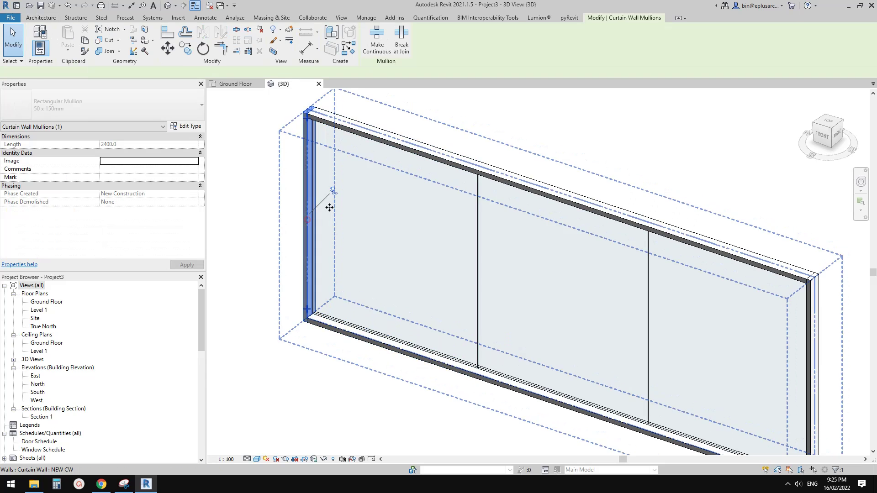
pyautogui.scroll(2, 276, 206)
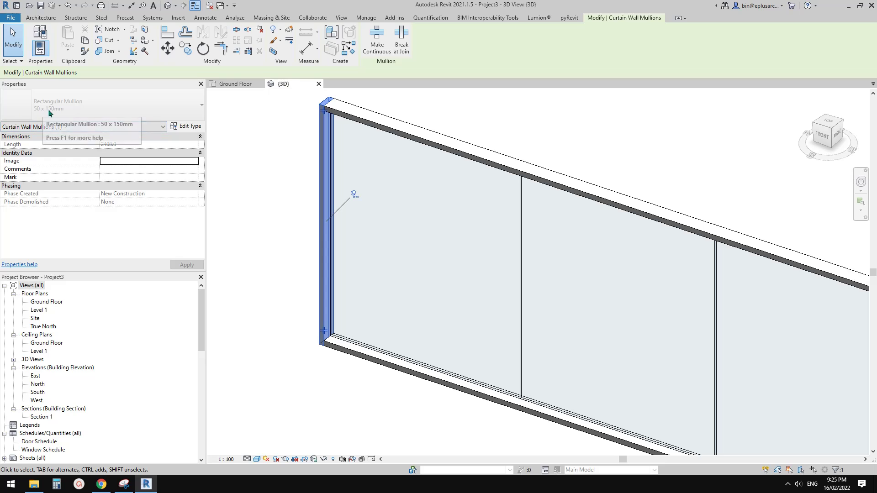
pyautogui.click(186, 126)
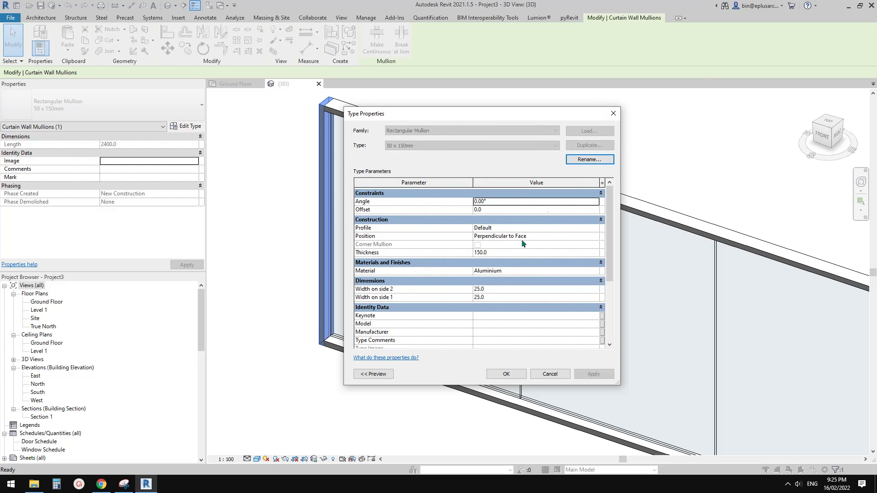
pyautogui.click(614, 113)
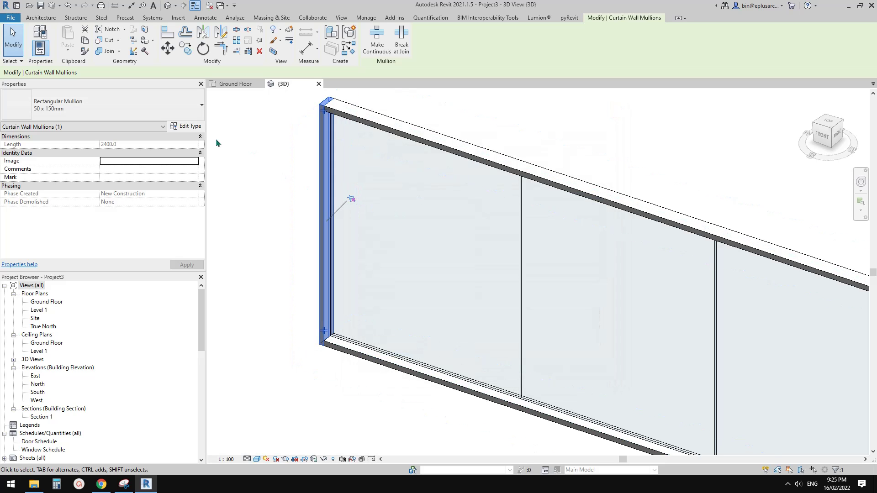
# - Duplicate the unpinned mullion's 50 x 150mm type under the name NEW CM
pyautogui.click(187, 127)
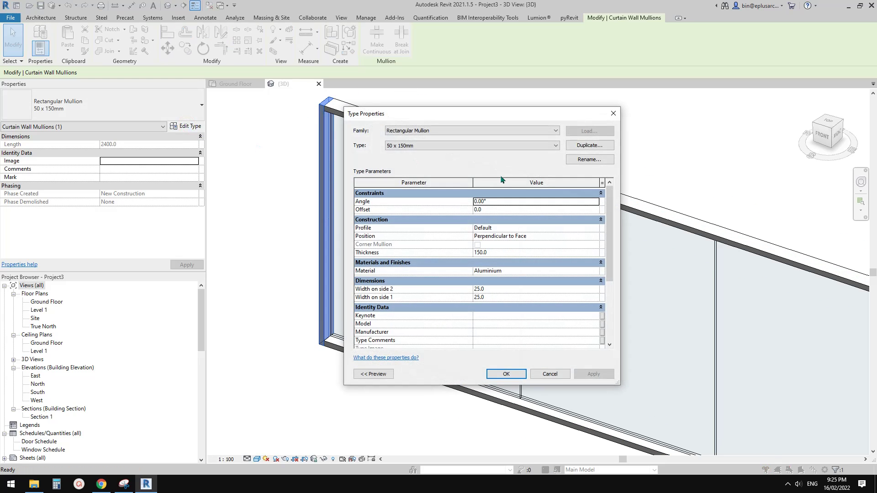
pyautogui.click(583, 147)
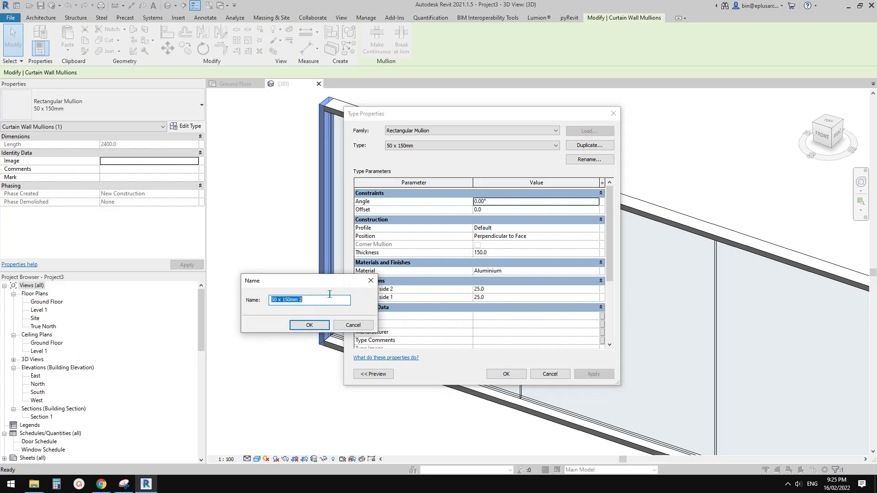
pyautogui.write('NEW CM')
pyautogui.click(316, 324)
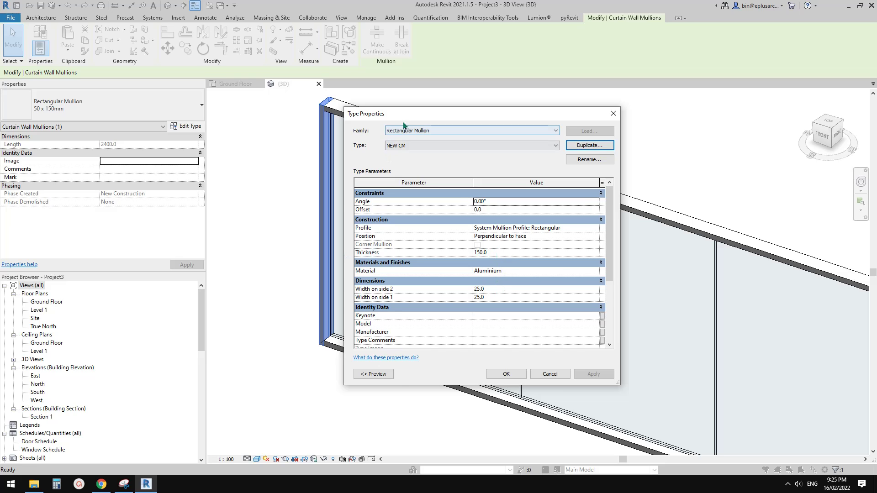
# - Set the NEW CM mullion's thickness to 40 and its side widths to 20, and accept the type properties
pyautogui.moveTo(439, 112); pyautogui.dragTo(447, 111)
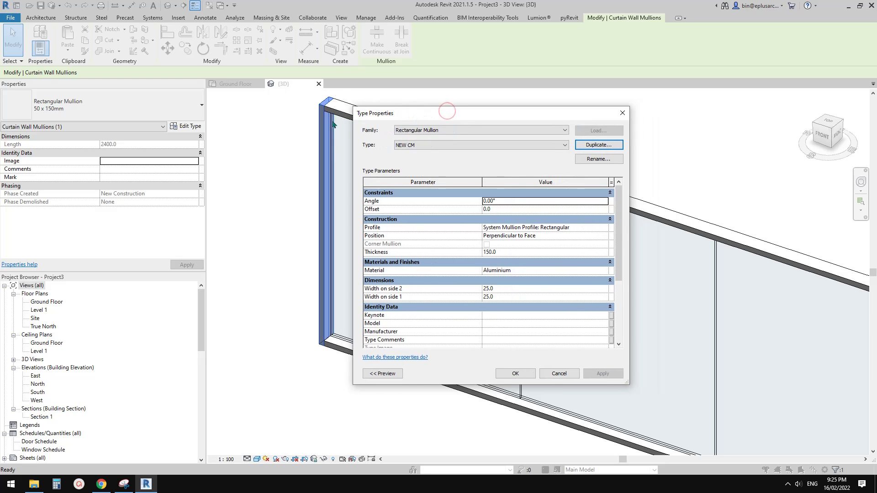
pyautogui.click(511, 253)
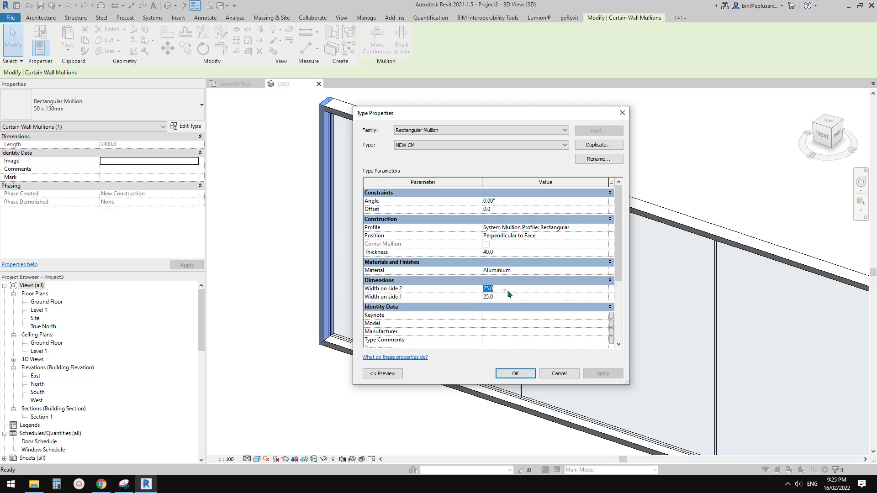
pyautogui.write('20')
pyautogui.press('Tab')
pyautogui.write('2')
pyautogui.click(515, 373)
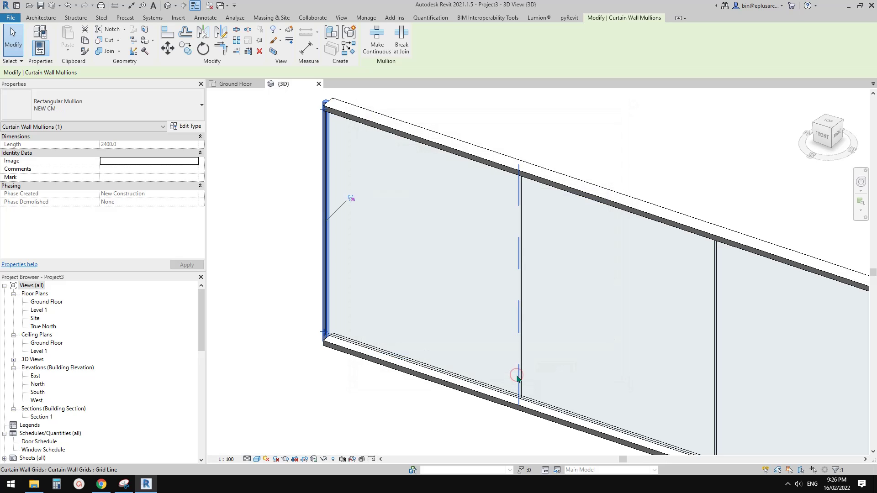
# - Inspect the slimmer left end mullion, pin it again to restore its 50 x 150mm type, and deselect it
pyautogui.keyDown('shift'); pyautogui.moveTo(518, 378); pyautogui.dragTo(383, 313, button='middle'); pyautogui.keyUp('shift')
pyautogui.scroll(5, 322, 148)
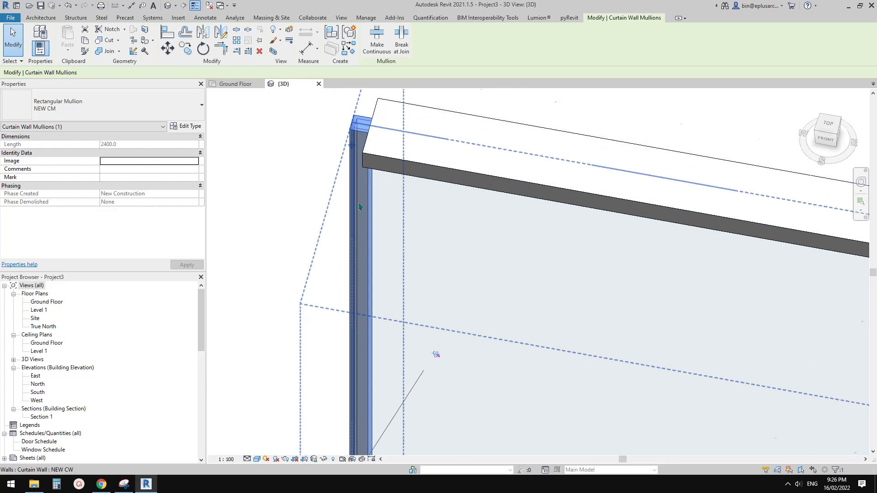
pyautogui.scroll(-4, 359, 203)
pyautogui.moveTo(393, 220); pyautogui.dragTo(360, 164, button='middle')
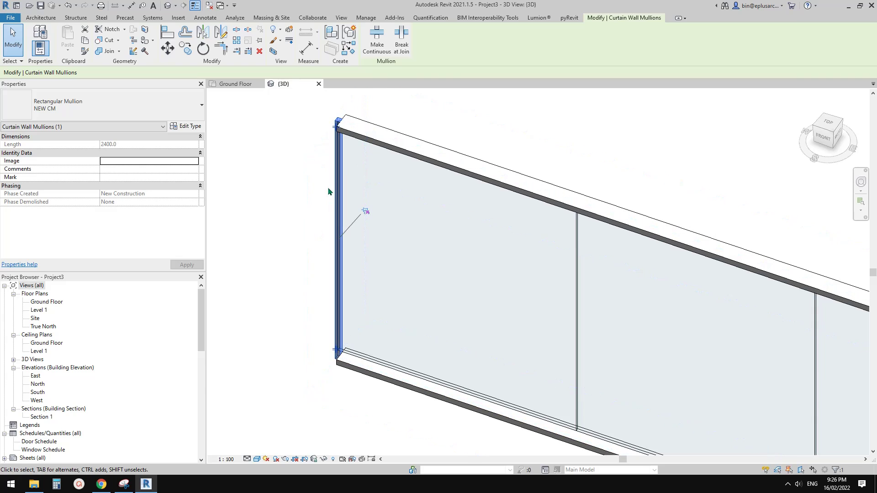
pyautogui.click(366, 212)
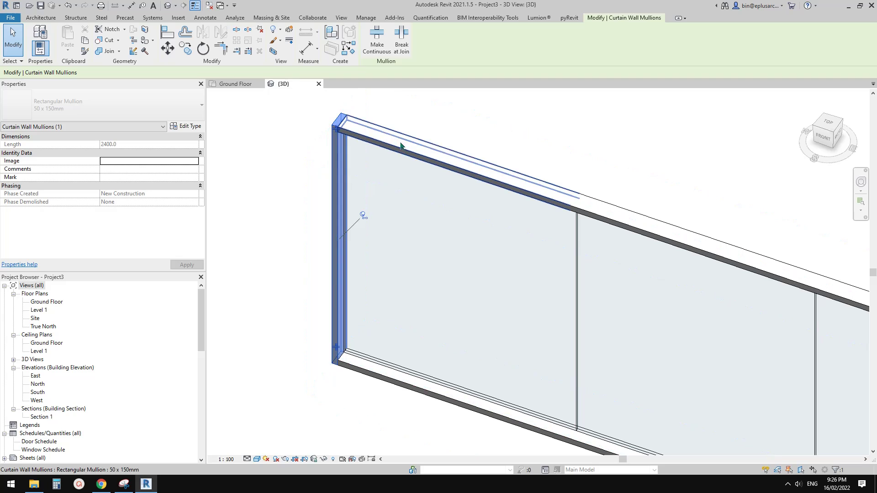
pyautogui.keyDown('shift'); pyautogui.moveTo(406, 152); pyautogui.dragTo(401, 219, button='middle'); pyautogui.keyUp('shift')
pyautogui.press('Escape')
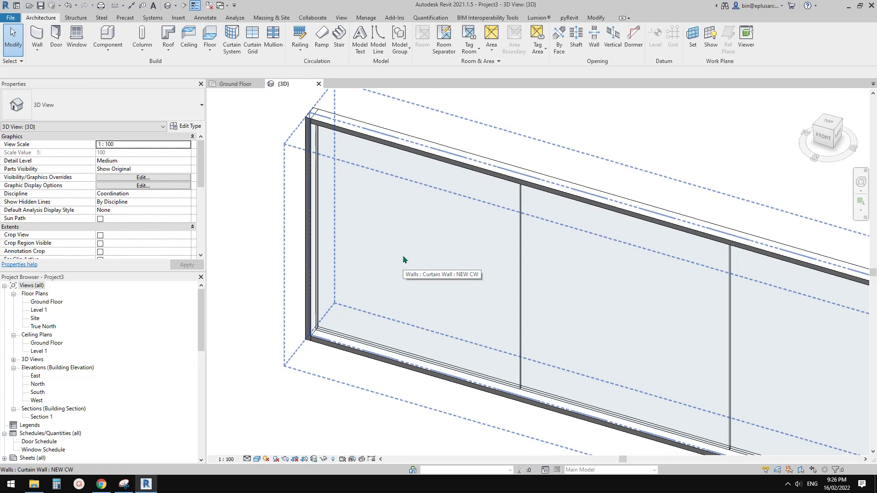
# - Select the leftmost glass panel, unpin it and duplicate its Glazed type under the name NEW CP
pyautogui.press('Tab')
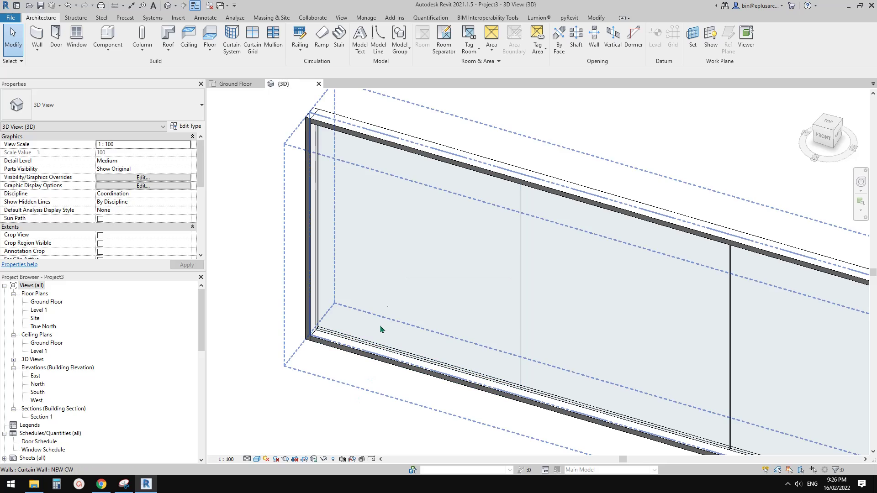
pyautogui.press('Tab')
pyautogui.click(399, 275)
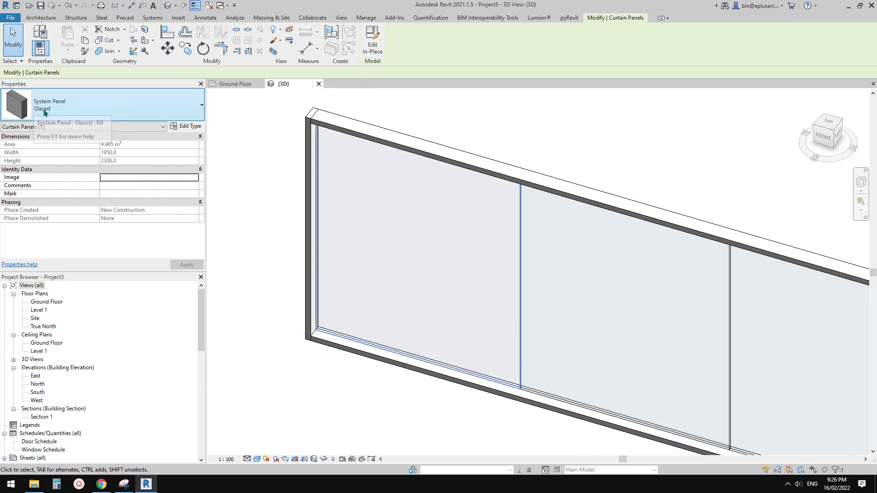
pyautogui.click(187, 128)
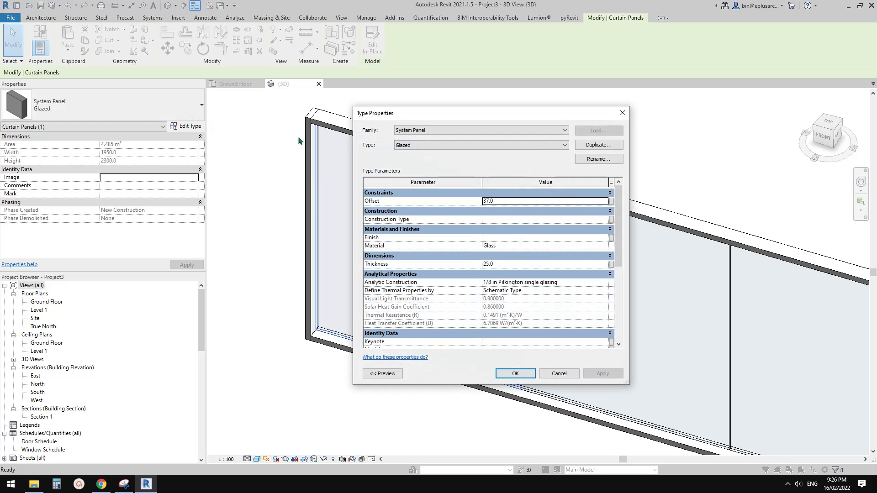
pyautogui.click(586, 145)
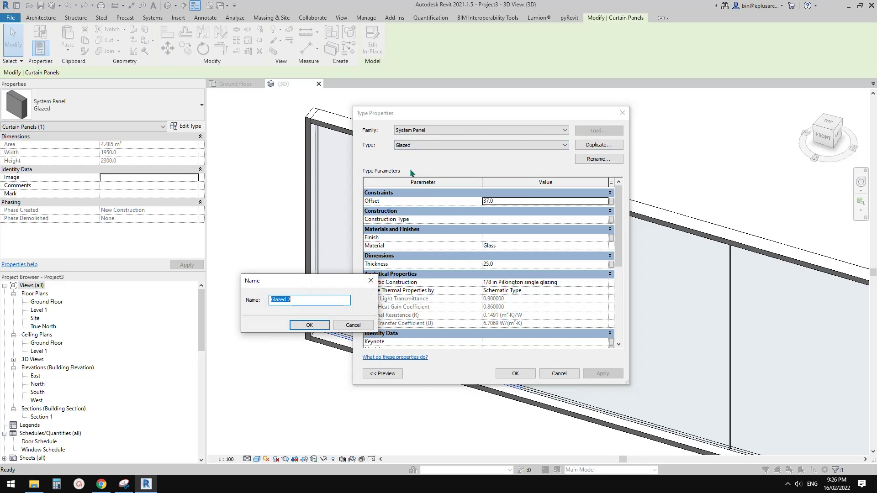
pyautogui.write('NEW CP')
pyautogui.click(310, 325)
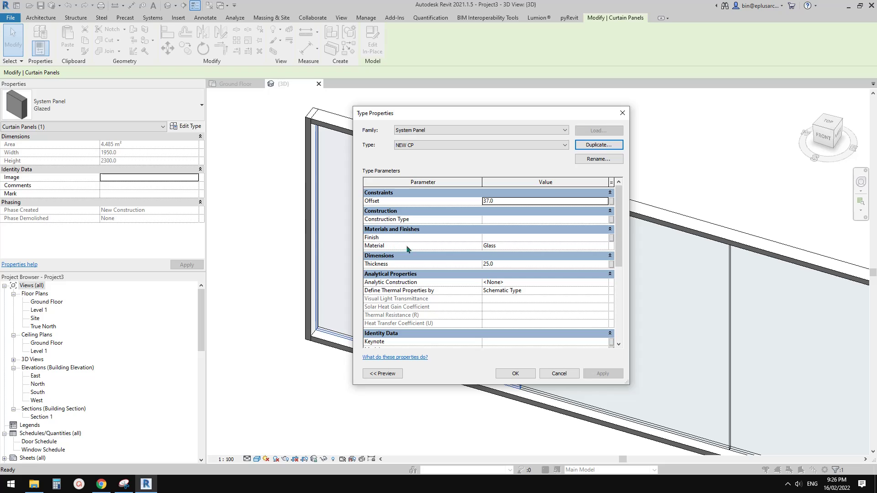
# - Set the NEW CP panel's thickness to 12 and its offset to 0, accept the type properties and deselect the panel
pyautogui.click(501, 264)
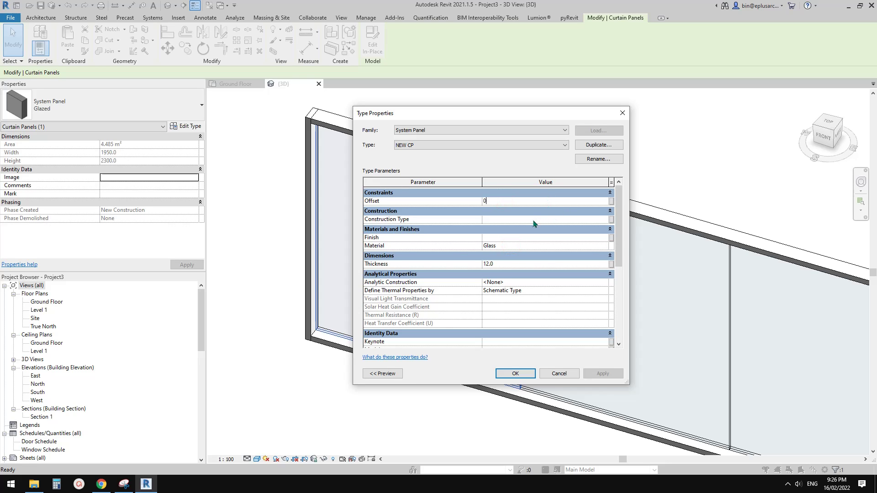
pyautogui.click(515, 373)
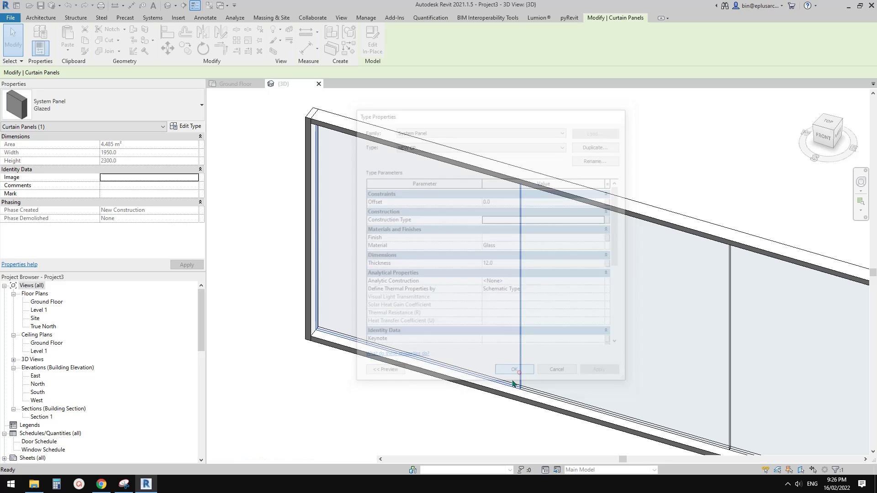
pyautogui.keyDown('shift'); pyautogui.moveTo(513, 368); pyautogui.dragTo(429, 339, button='middle'); pyautogui.keyUp('shift')
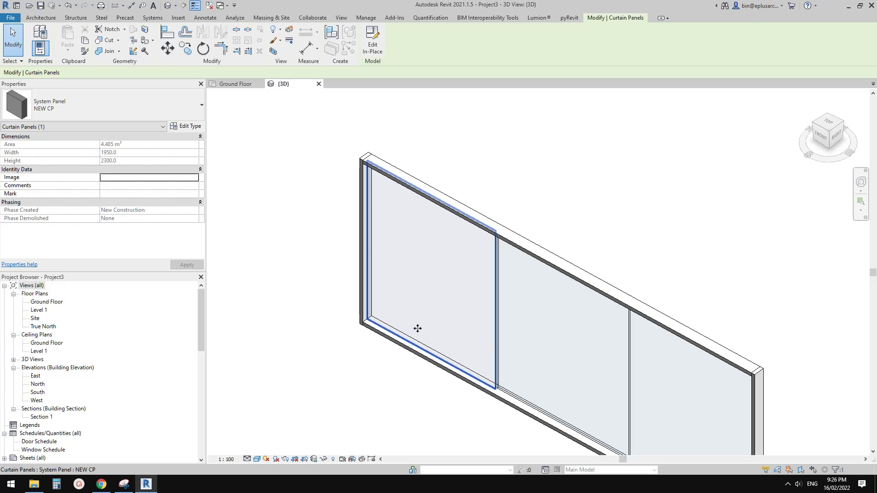
pyautogui.scroll(3, 418, 329)
pyautogui.press('Escape')
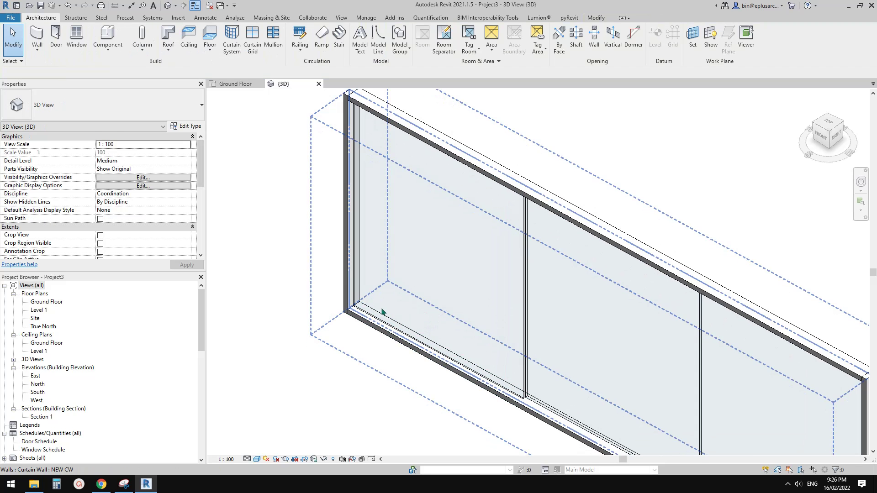
# - Compare the type and glass position of the leftmost panel with those of the middle panel in the 3D view
pyautogui.click(392, 319)
pyautogui.keyDown('shift'); pyautogui.moveTo(429, 327); pyautogui.dragTo(415, 294, button='middle'); pyautogui.keyUp('shift')
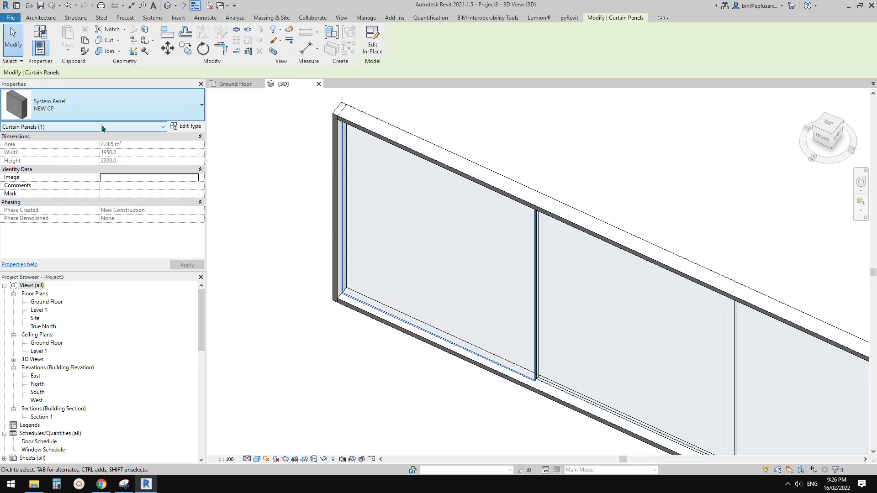
pyautogui.moveTo(596, 367); pyautogui.dragTo(544, 335, button='middle')
pyautogui.click(573, 329)
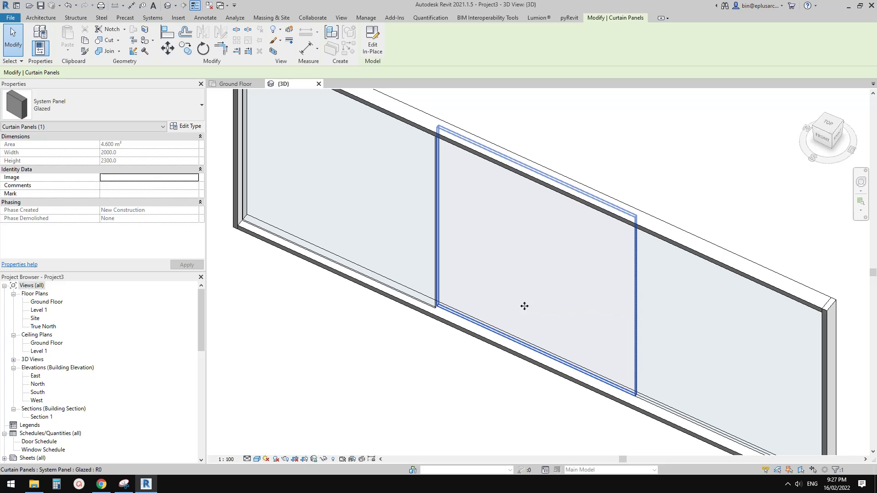
pyautogui.scroll(-5, 477, 298)
pyautogui.press('Escape')
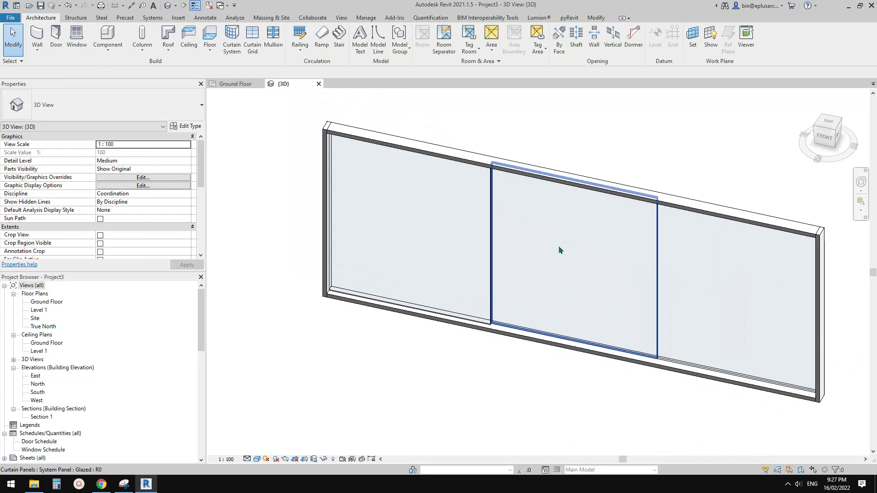
pyautogui.scroll(2, 440, 281)
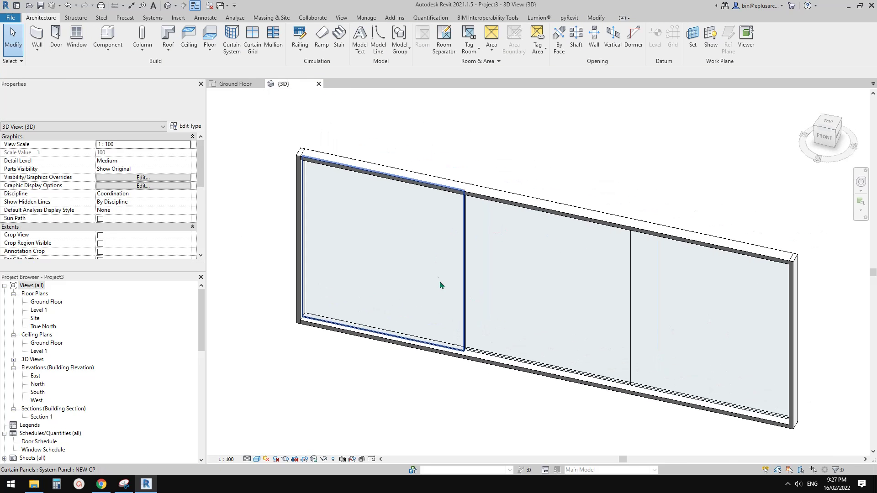
pyautogui.click(395, 270)
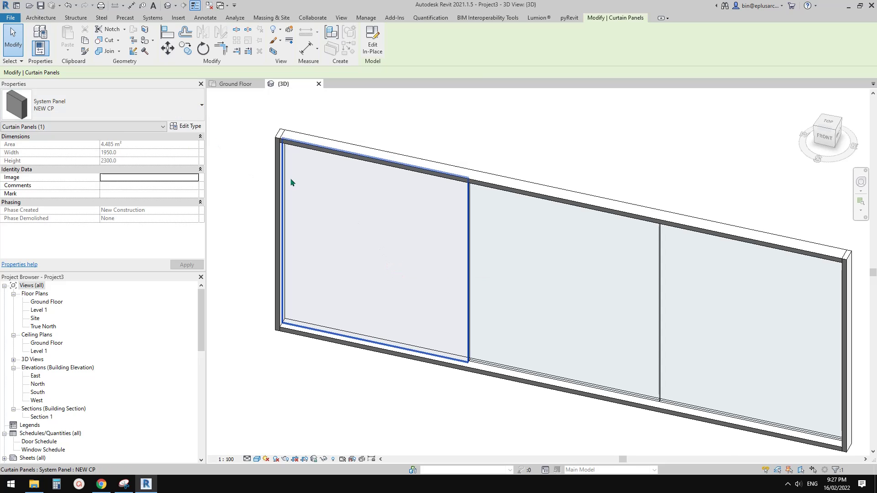
pyautogui.moveTo(308, 186); pyautogui.dragTo(364, 200, button='middle')
pyautogui.press('Escape')
pyautogui.scroll(-1, 364, 200)
pyautogui.moveTo(401, 224); pyautogui.dragTo(431, 261, button='middle')
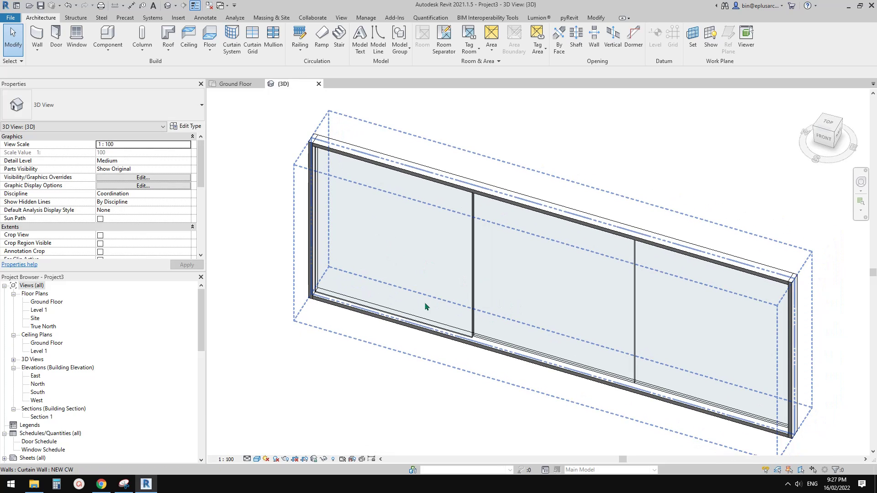
pyautogui.keyDown('shift'); pyautogui.moveTo(431, 301); pyautogui.dragTo(402, 250, button='middle'); pyautogui.keyUp('shift')
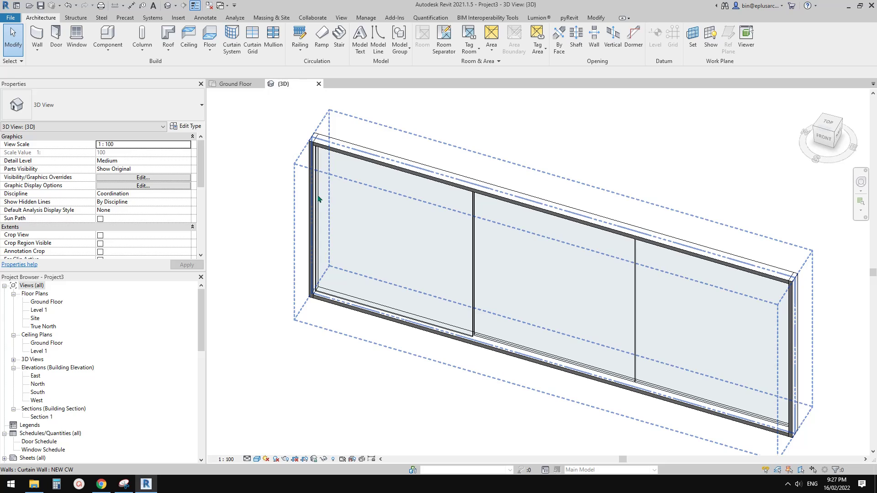
pyautogui.scroll(-1, 339, 217)
pyautogui.moveTo(374, 258); pyautogui.dragTo(386, 222, button='middle')
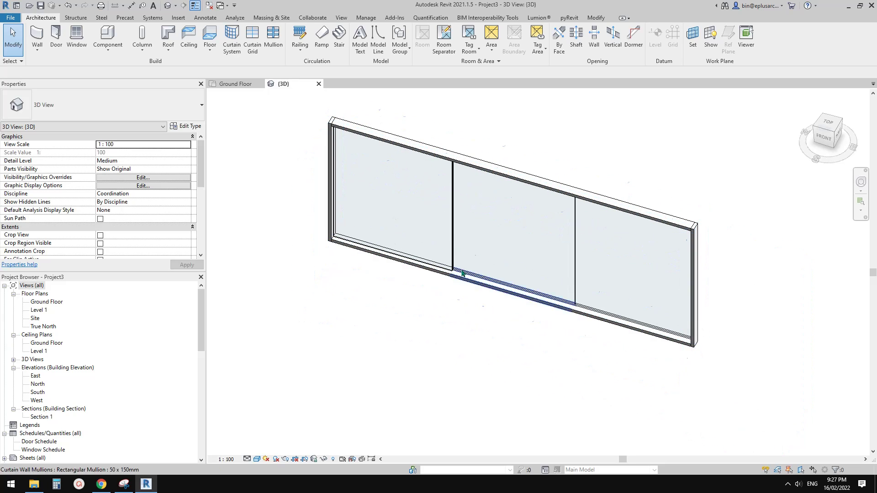
pyautogui.click(416, 216)
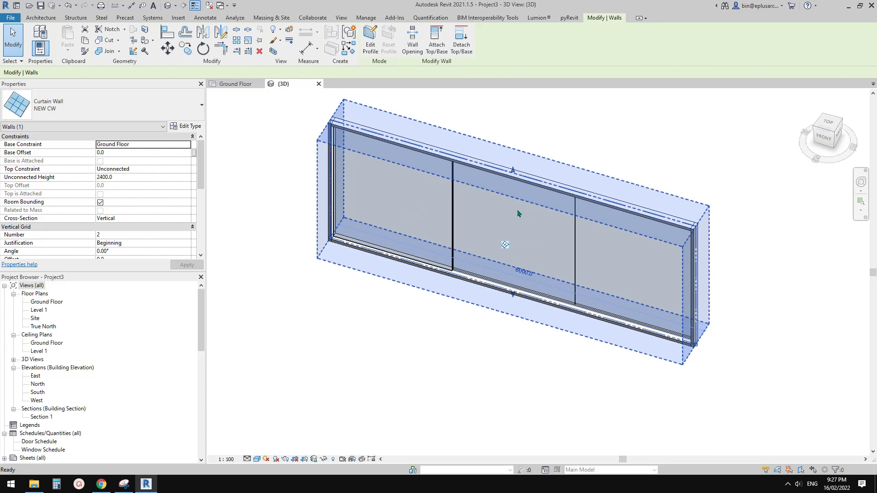
pyautogui.press('c')
pyautogui.press('s')
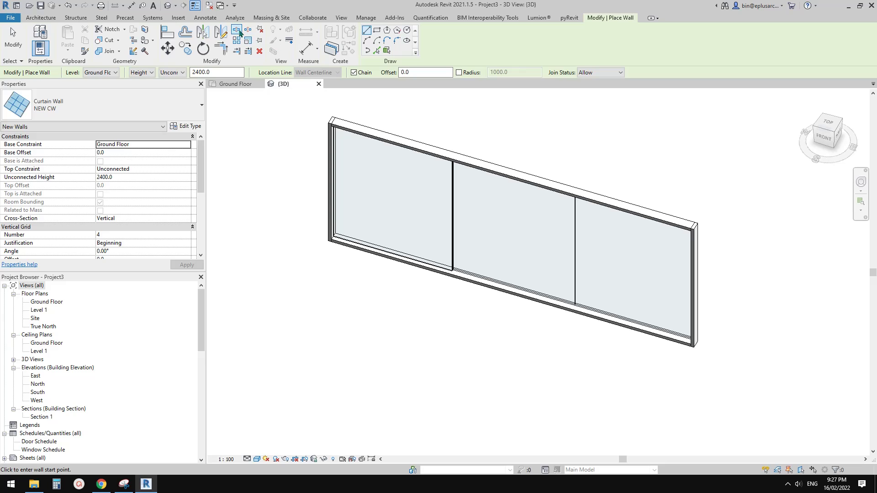
pyautogui.press('Escape')
pyautogui.press('Escape')
# - Start a new wall similar to the NEW CW curtain wall and duplicate its type under the name NEW CW 2
pyautogui.click(421, 203)
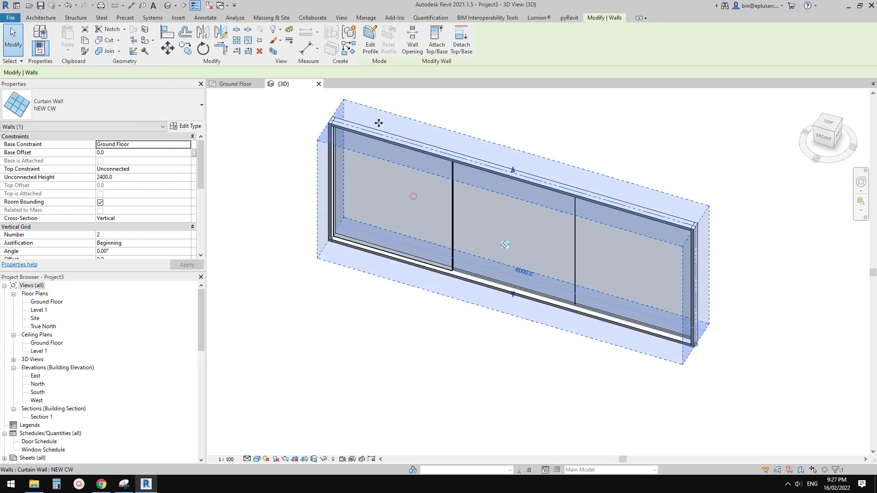
pyautogui.click(350, 52)
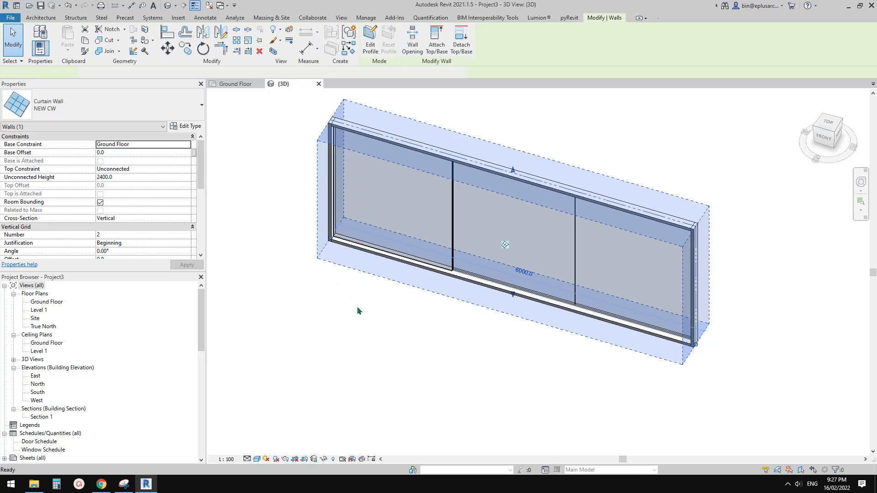
pyautogui.click(319, 311)
pyautogui.press('Escape')
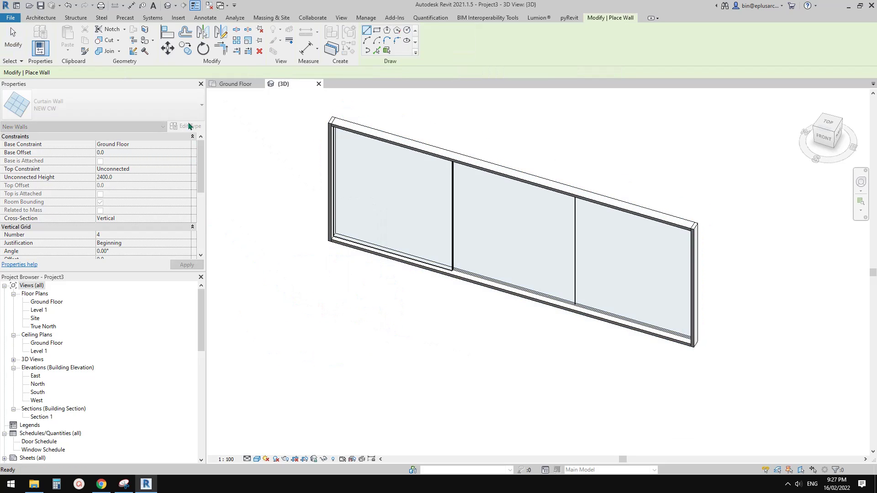
pyautogui.click(188, 128)
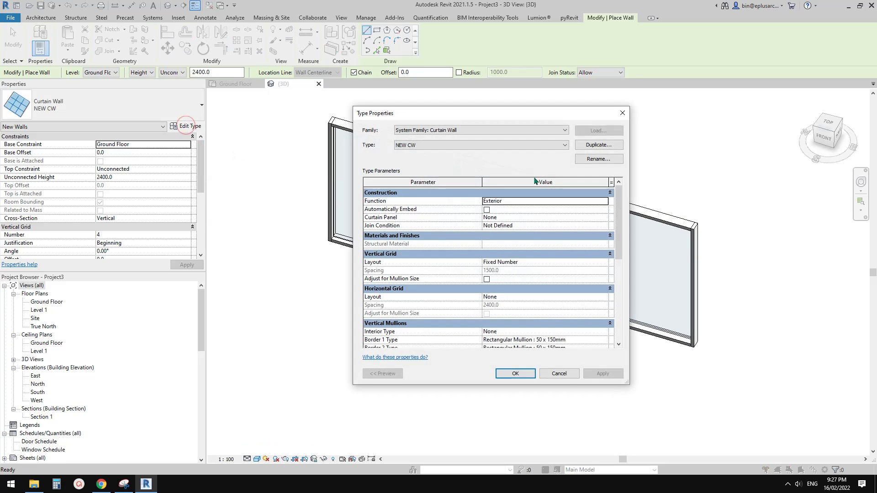
pyautogui.click(594, 145)
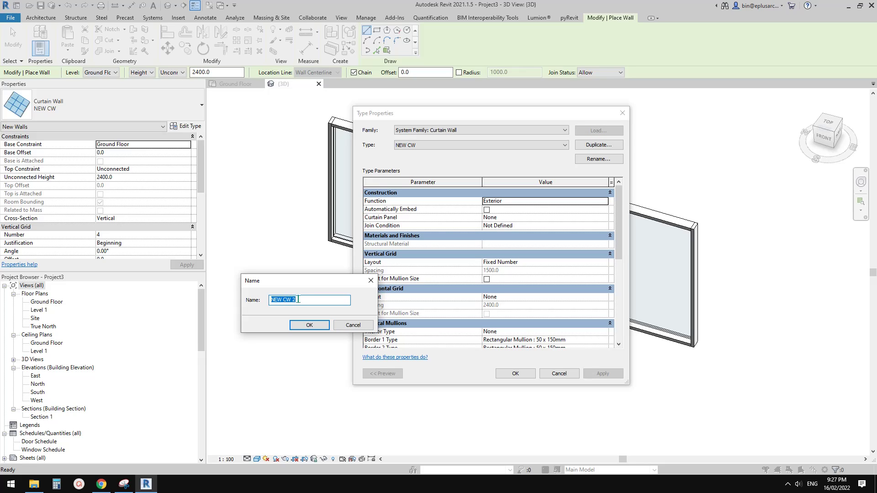
pyautogui.click(309, 326)
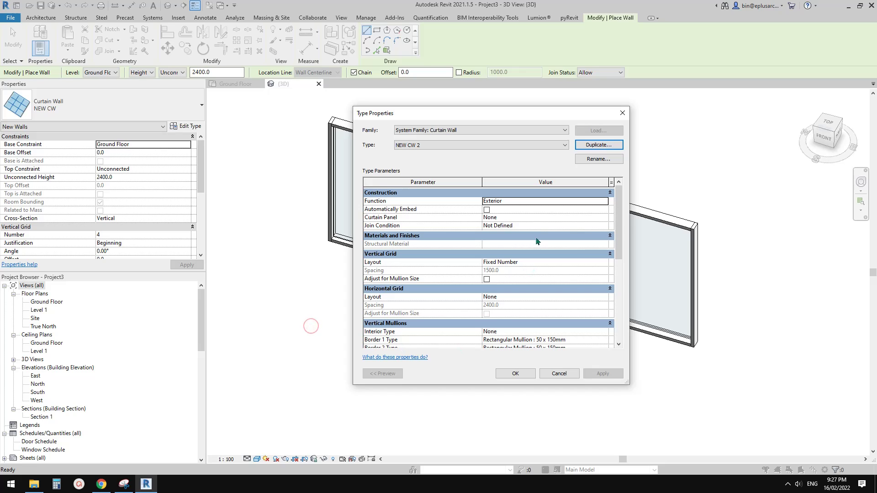
# - Set both vertical mullion border types of NEW CW 2 to Rectangular Mullion : NEW CM
pyautogui.scroll(-4, 616, 237)
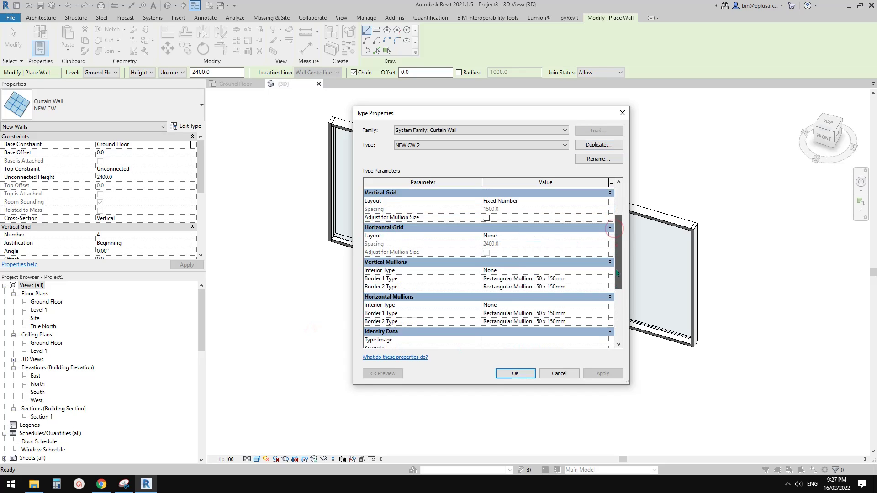
pyautogui.click(571, 244)
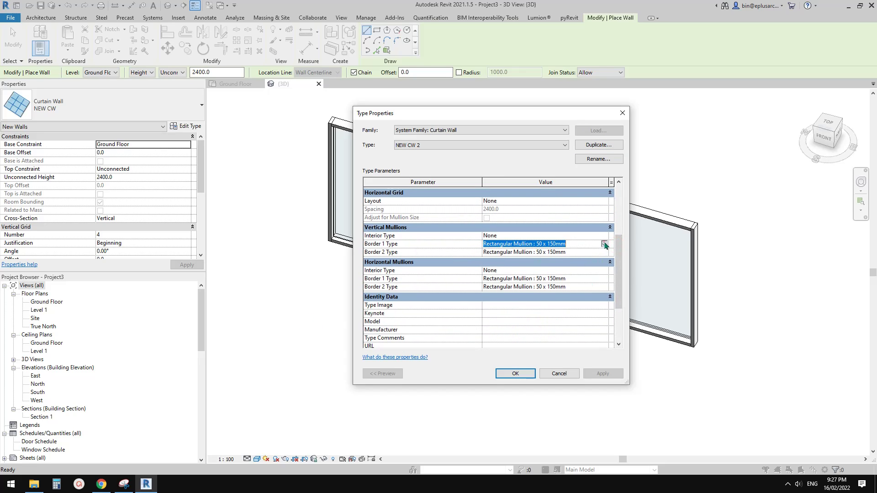
pyautogui.click(604, 244)
pyautogui.click(546, 273)
pyautogui.click(548, 252)
pyautogui.click(604, 252)
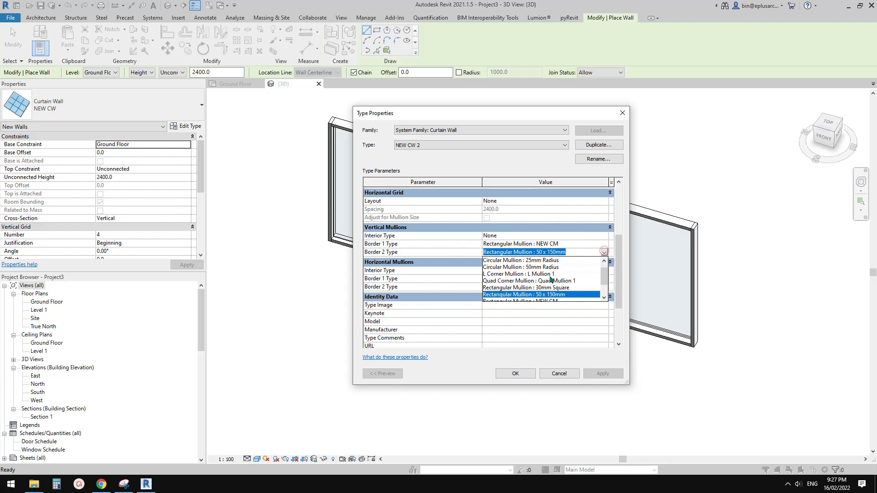
pyautogui.click(554, 294)
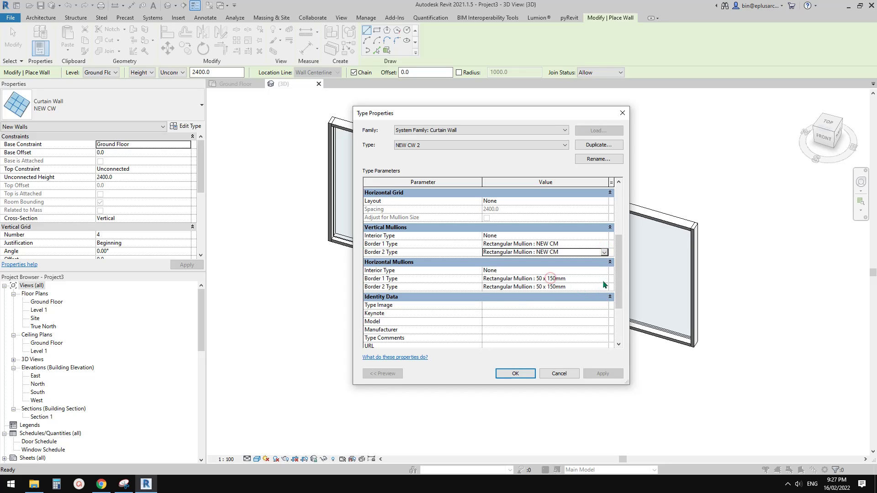
# - Set both horizontal mullion border types of NEW CW 2 to Rectangular Mullion : NEW CM
pyautogui.click(548, 279)
pyautogui.click(604, 278)
pyautogui.scroll(-1, 552, 292)
pyautogui.click(553, 307)
pyautogui.click(548, 287)
pyautogui.click(604, 287)
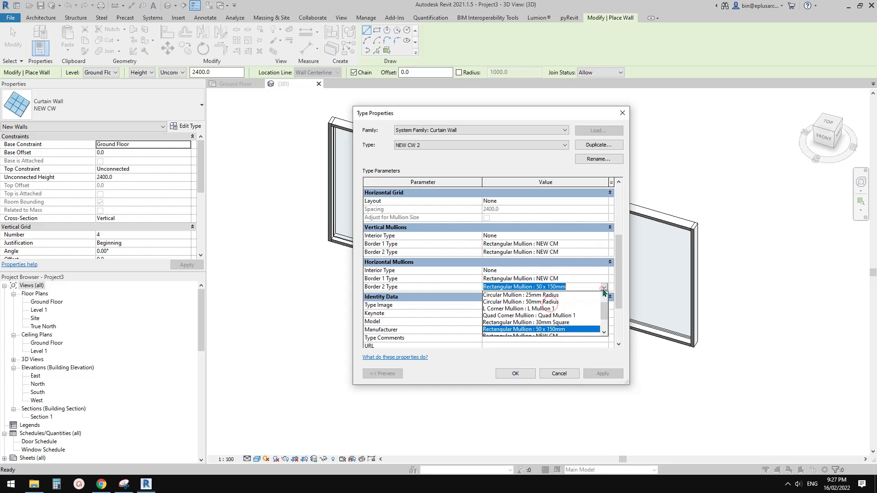
pyautogui.scroll(-1, 551, 310)
pyautogui.click(548, 319)
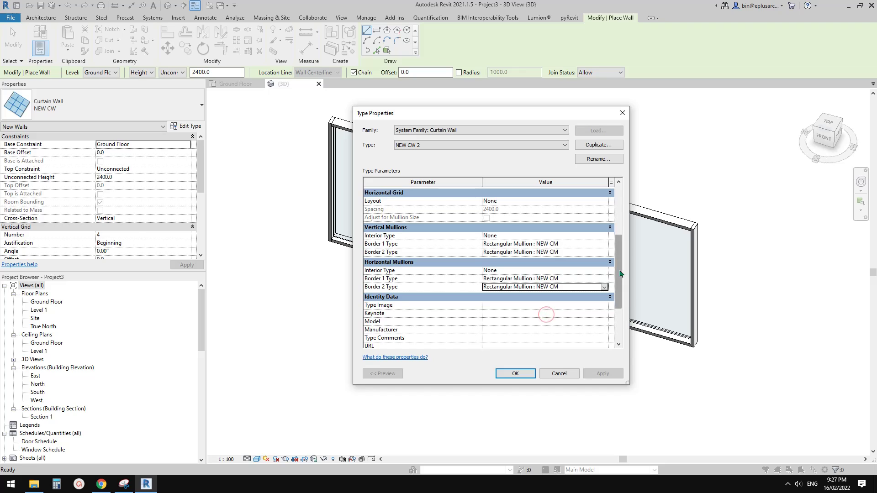
# - Set the NEW CW 2 curtain panel to System Panel : NEW CP and accept the type properties
pyautogui.moveTo(618, 271); pyautogui.dragTo(617, 227)
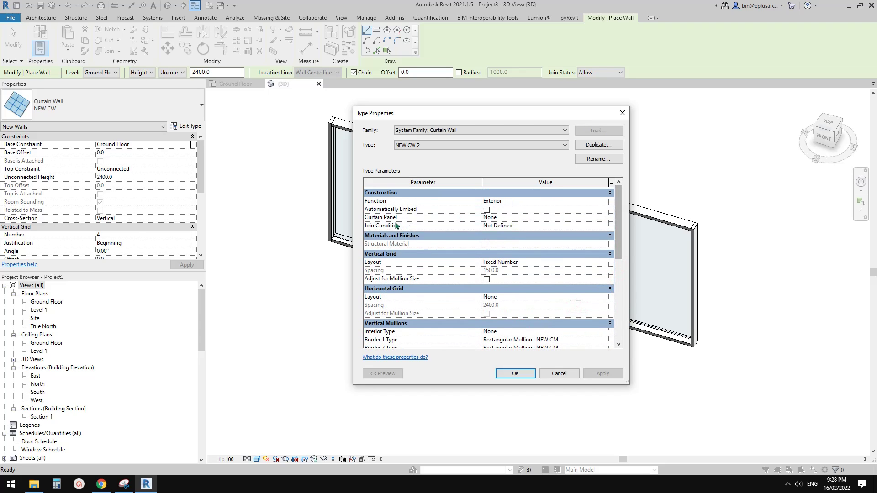
pyautogui.click(516, 218)
pyautogui.click(604, 218)
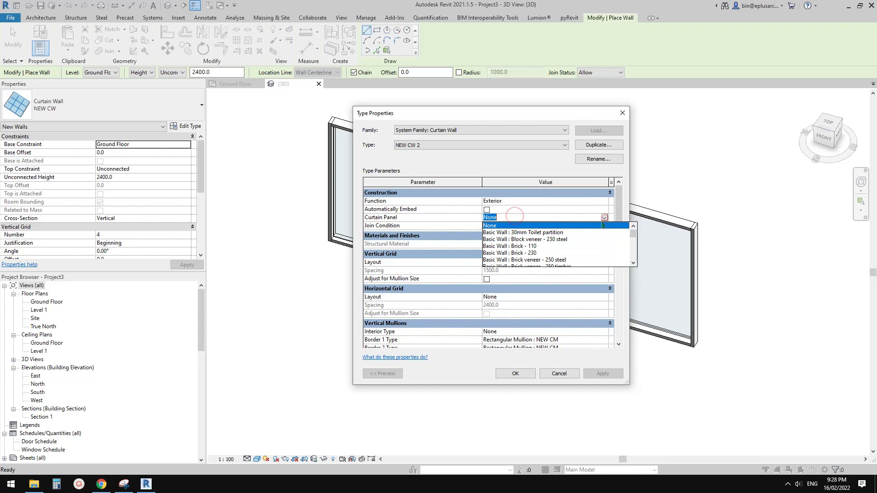
pyautogui.scroll(-2, 567, 251)
pyautogui.scroll(-2, 561, 251)
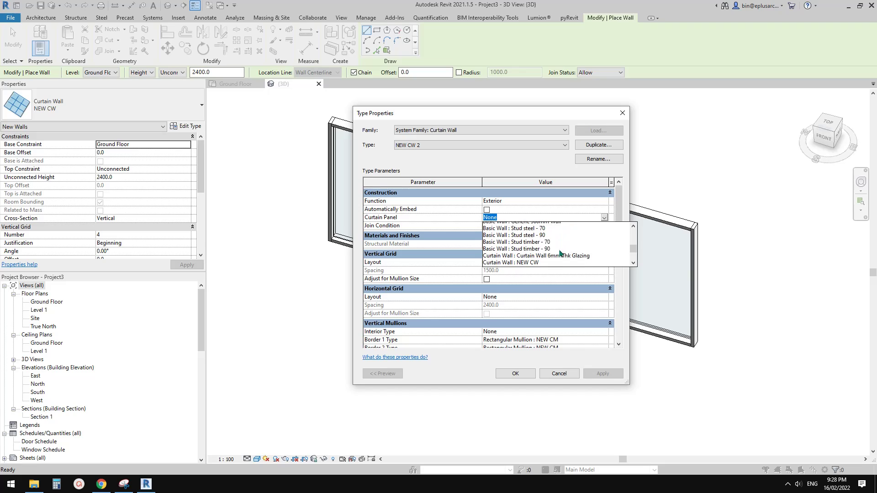
pyautogui.moveTo(632, 248); pyautogui.dragTo(634, 259)
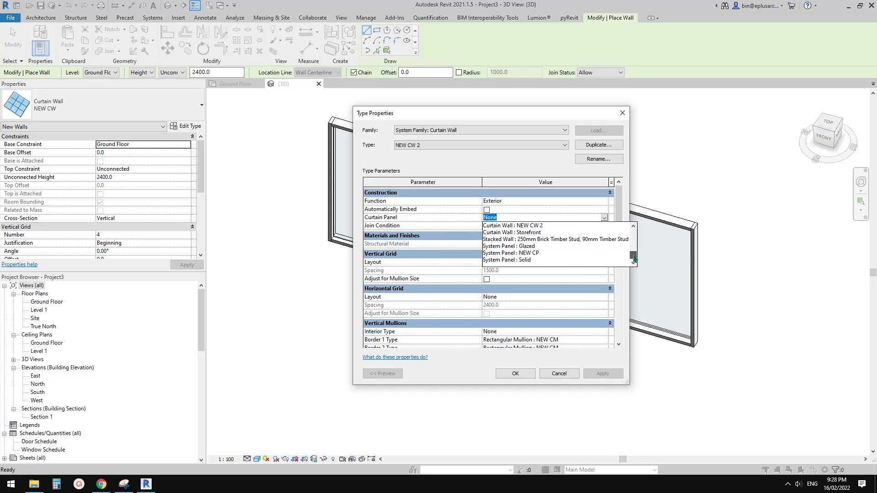
pyautogui.click(534, 253)
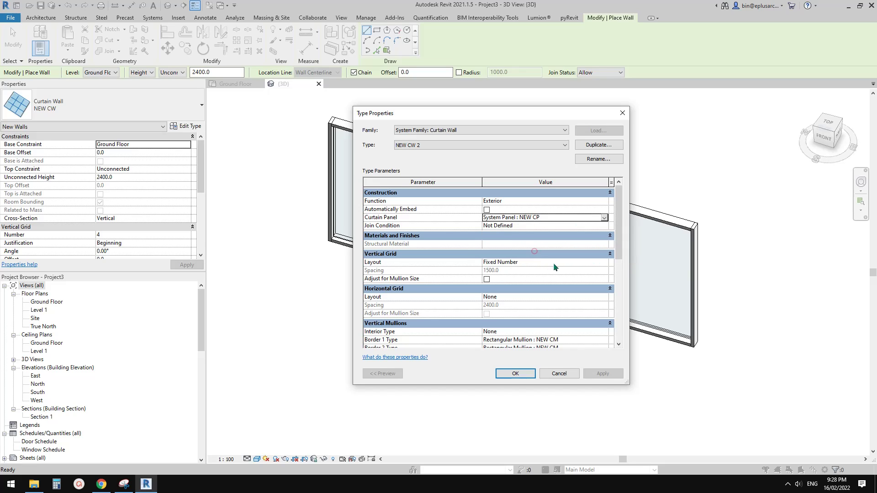
pyautogui.click(515, 373)
# - Draw a sample NEW CW 2 curtain wall about 1300 mm long in front of the existing wall and end the wall command
pyautogui.click(385, 326)
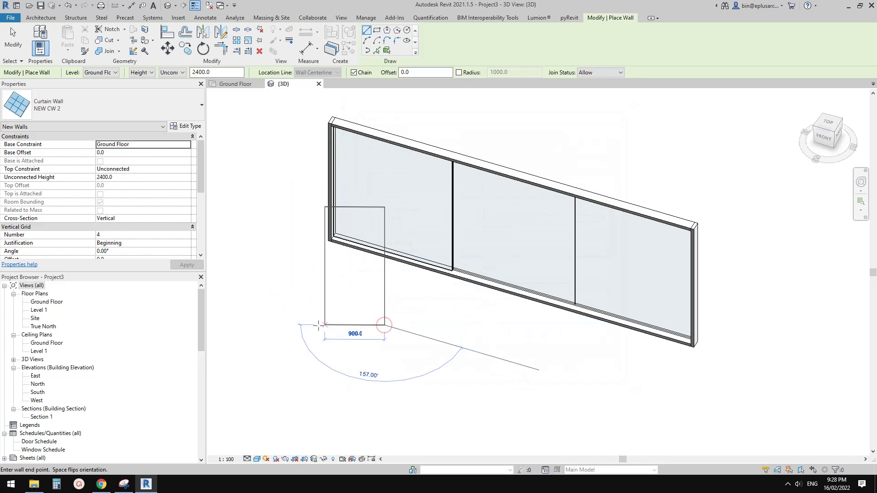
pyautogui.click(299, 319)
pyautogui.press('Escape')
pyautogui.press('Escape')
pyautogui.scroll(2, 347, 291)
pyautogui.keyDown('shift'); pyautogui.moveTo(347, 291); pyautogui.dragTo(420, 220, button='middle'); pyautogui.keyUp('shift')
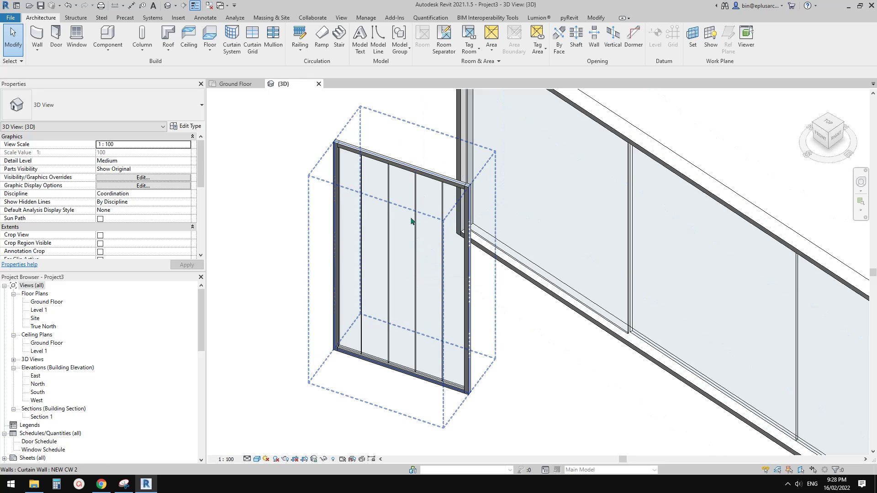
# - Set the sample wall's NEW CW 2 vertical grid layout to None, deleting the type-generated gridlines, and accept the type properties
pyautogui.click(396, 271)
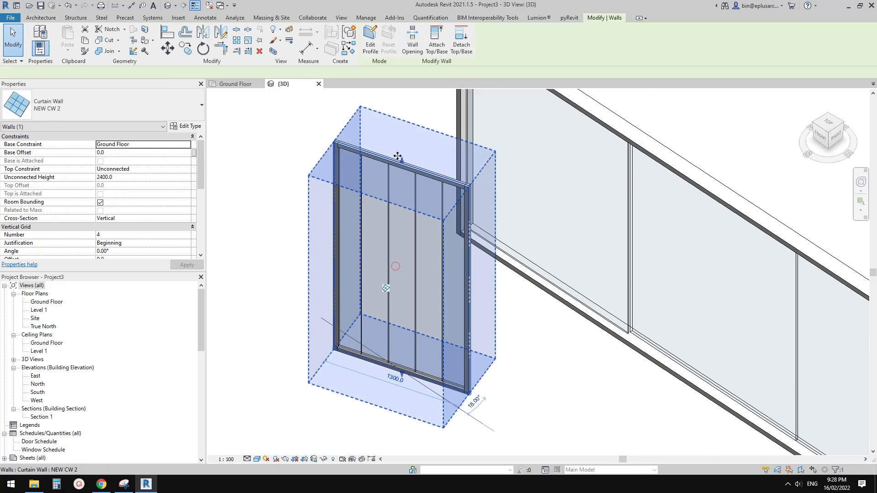
pyautogui.click(186, 128)
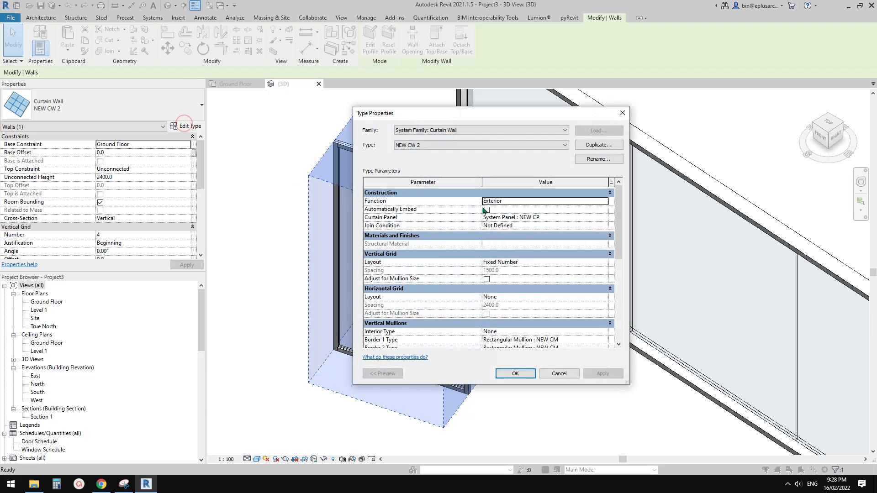
pyautogui.click(564, 264)
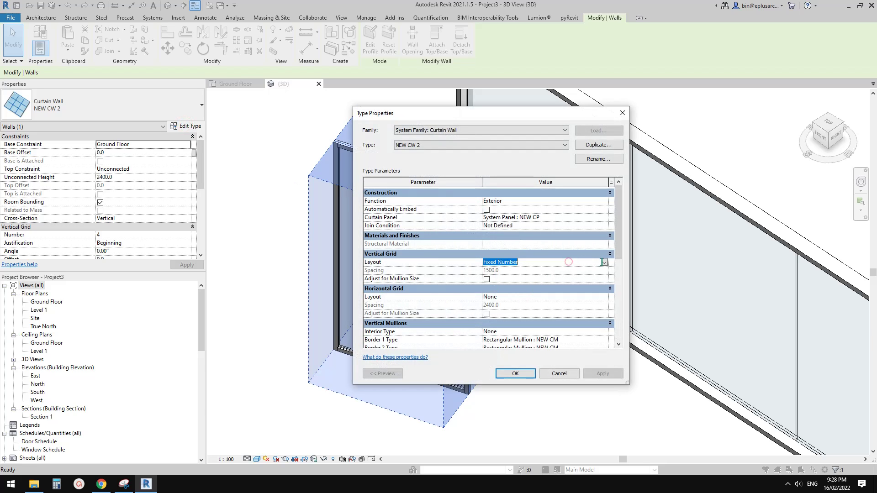
pyautogui.click(604, 263)
pyautogui.click(571, 270)
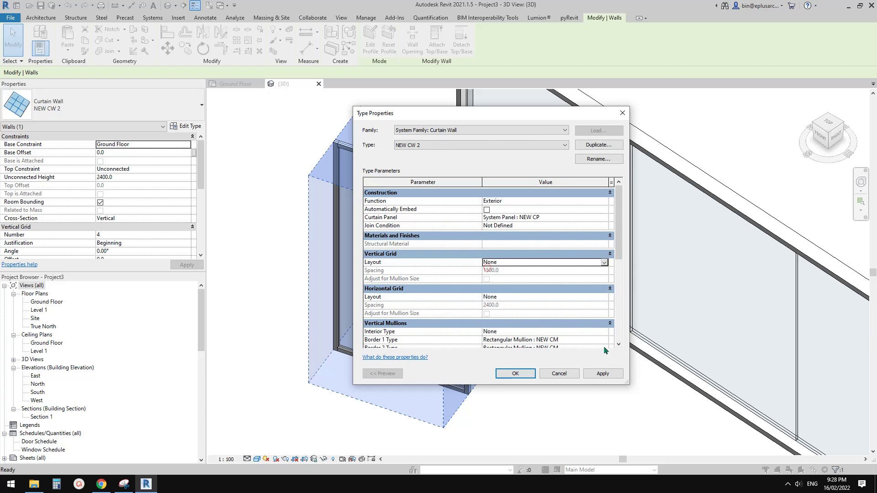
pyautogui.click(603, 373)
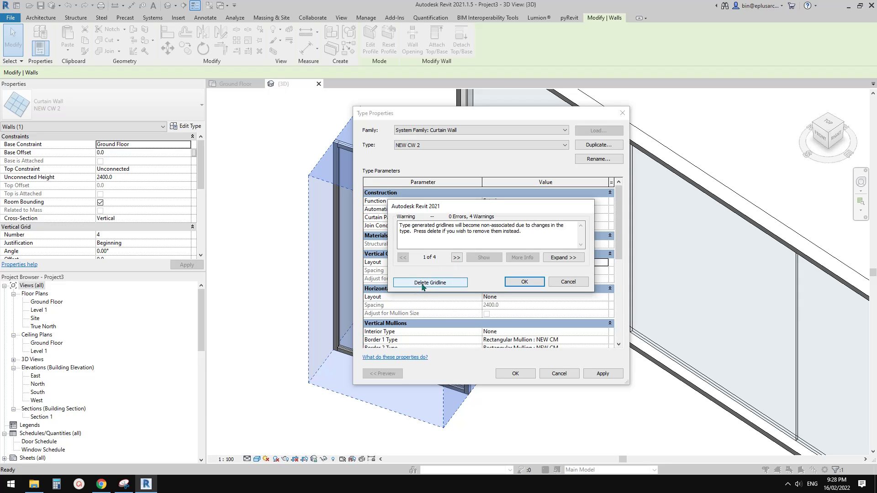
pyautogui.click(447, 283)
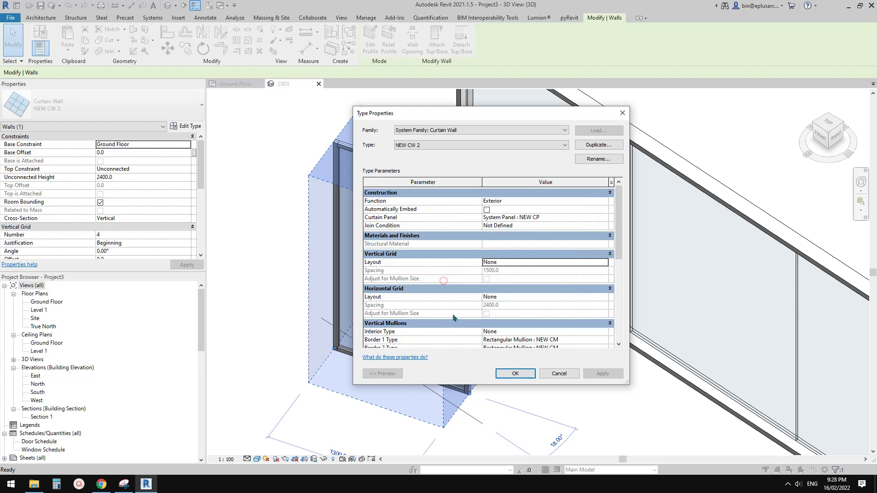
pyautogui.click(515, 374)
# - Check the single-panel NEW CW 2 sample wall in 3D and delete it
pyautogui.keyDown('shift'); pyautogui.moveTo(425, 319); pyautogui.dragTo(450, 297, button='middle'); pyautogui.keyUp('shift')
pyautogui.click(352, 252)
pyautogui.moveTo(441, 332); pyautogui.dragTo(465, 336)
pyautogui.moveTo(370, 238); pyautogui.dragTo(364, 255, button='middle')
pyautogui.press('Escape')
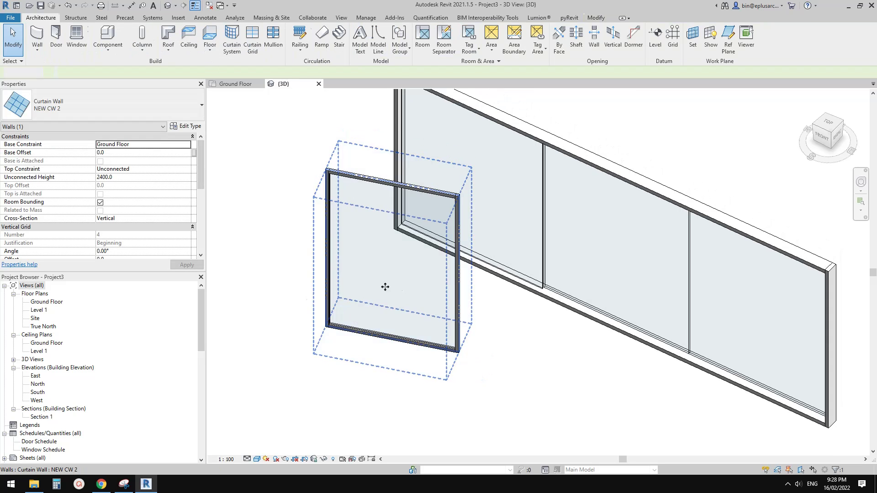
pyautogui.click(394, 293)
pyautogui.press('Delete')
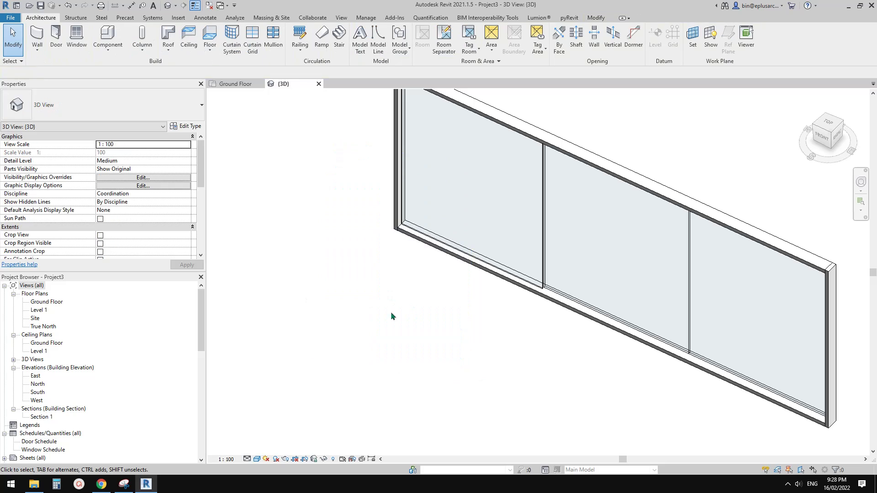
# - Change the leftmost panel of the long curtain wall to the curtain wall type NEW CW 2 and deselect it
pyautogui.moveTo(386, 289); pyautogui.dragTo(372, 305, button='middle')
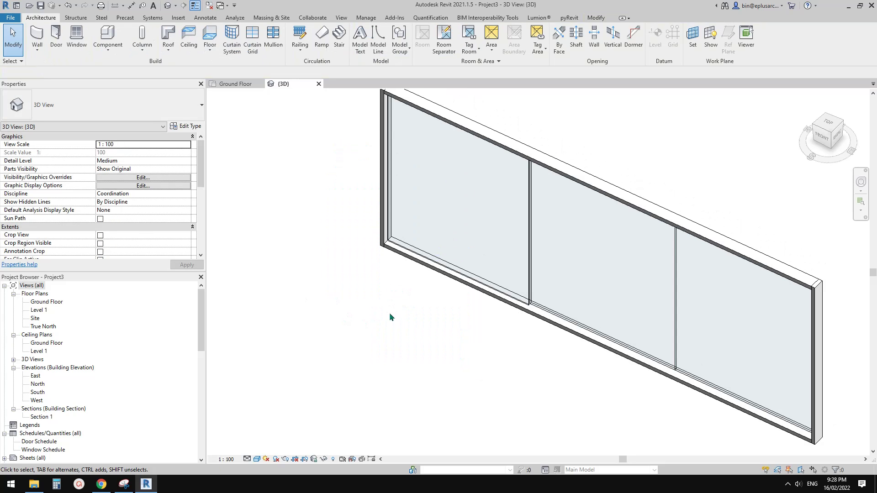
pyautogui.click(462, 229)
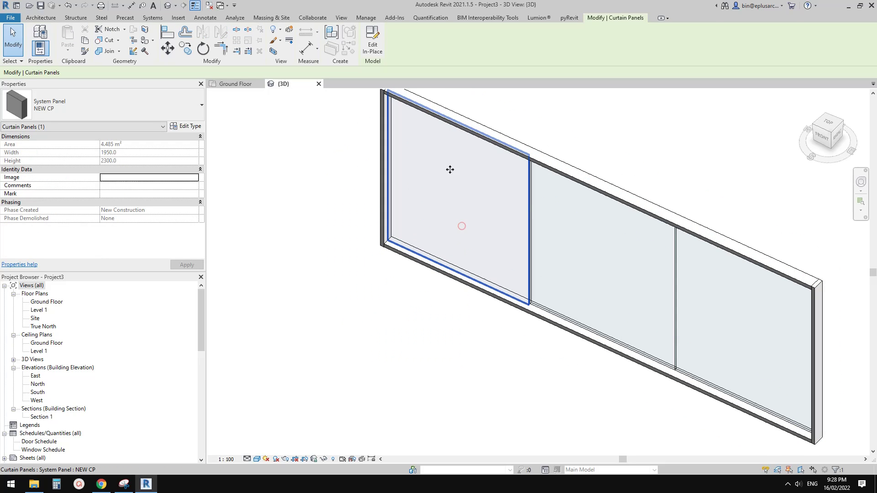
pyautogui.click(146, 110)
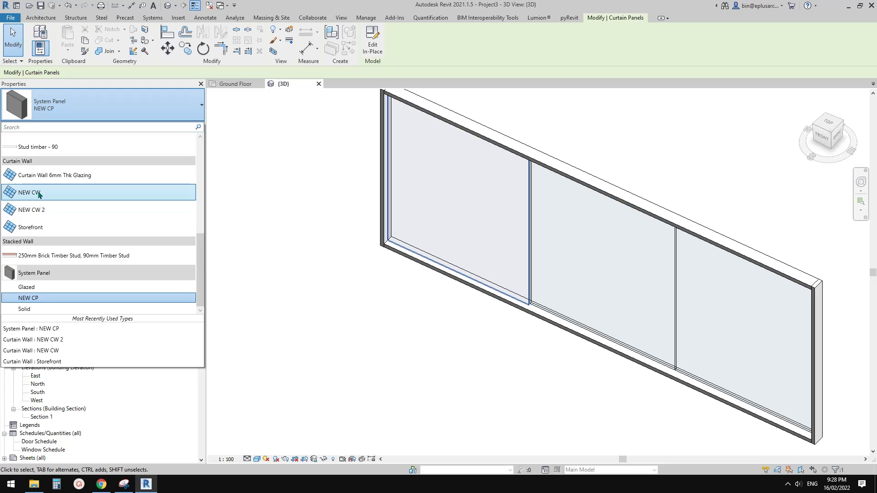
pyautogui.click(53, 214)
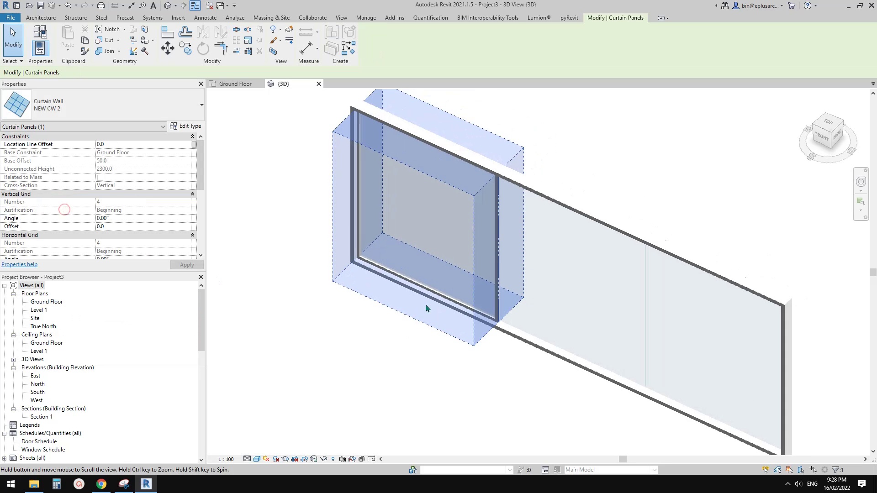
pyautogui.press('Escape')
pyautogui.keyDown('shift'); pyautogui.moveTo(451, 311); pyautogui.dragTo(486, 314, button='middle'); pyautogui.keyUp('shift')
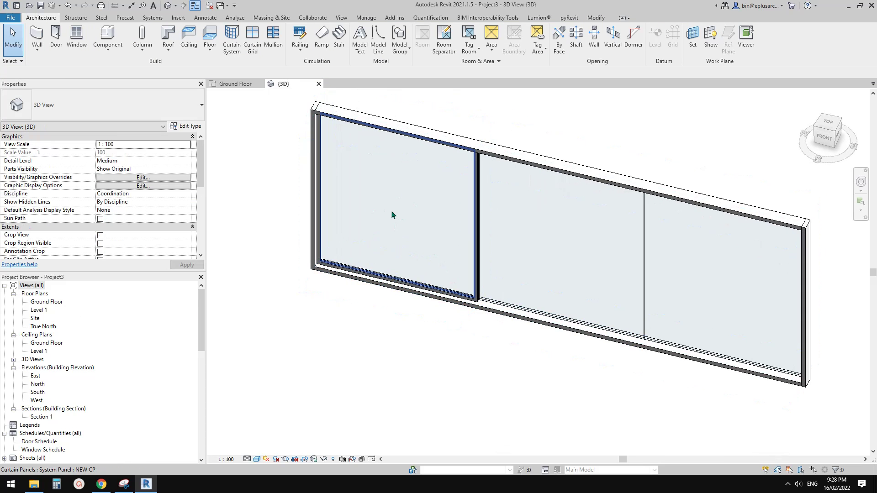
# - Change the middle and rightmost glazed panels of the long curtain wall to the curtain wall type NEW CW 2 and deselect them
pyautogui.moveTo(392, 291)
pyautogui.mouseDown(button='middle')
pyautogui.moveTo(412, 327)
pyautogui.moveTo(407, 251)
pyautogui.moveTo(446, 306)
pyautogui.mouseUp(button='middle')
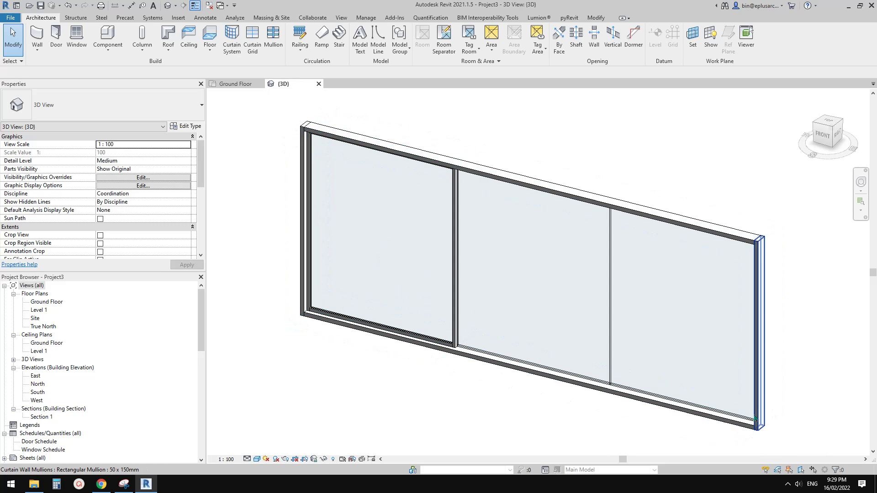
pyautogui.keyDown('shift'); pyautogui.moveTo(398, 329); pyautogui.dragTo(510, 352, button='middle'); pyautogui.keyUp('shift')
pyautogui.click(533, 306)
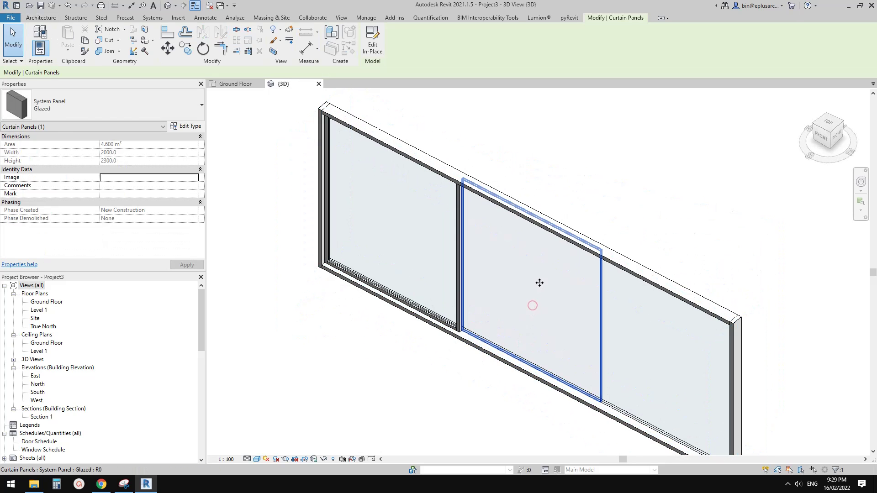
pyautogui.keyDown('ctrl'); pyautogui.click(665, 355); pyautogui.keyUp('ctrl')
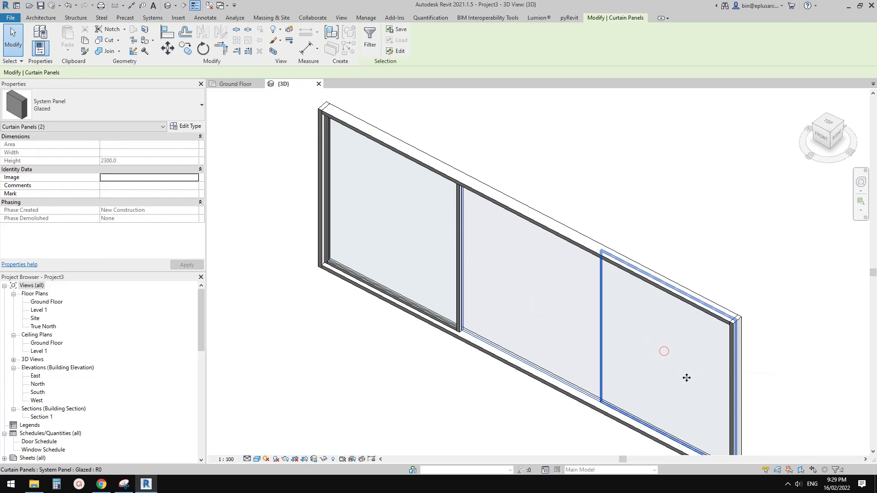
pyautogui.click(127, 103)
pyautogui.click(89, 213)
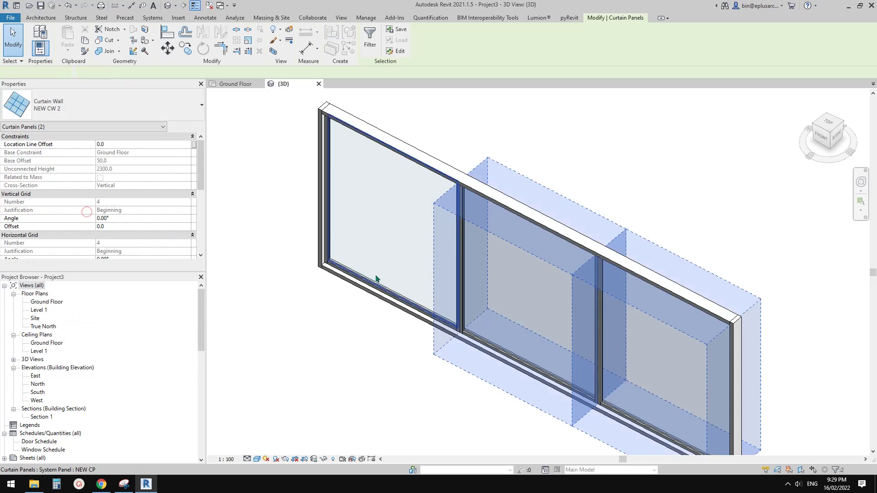
pyautogui.moveTo(462, 284); pyautogui.dragTo(552, 303, button='middle')
pyautogui.press('Escape')
pyautogui.keyDown('shift'); pyautogui.moveTo(599, 319); pyautogui.dragTo(601, 348, button='middle'); pyautogui.keyUp('shift')
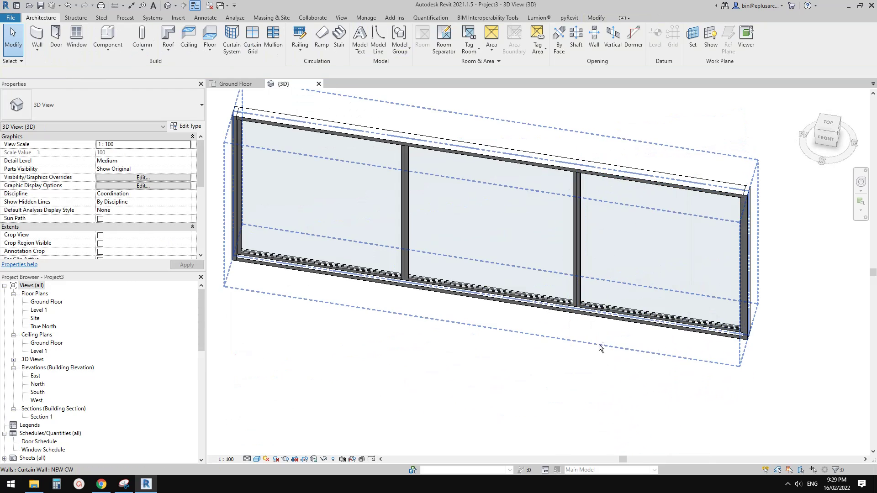
# - Examine the frames and joints of the nested NEW CW 2 panels along the long wall's lower edge
pyautogui.click(606, 348)
pyautogui.keyDown('shift'); pyautogui.moveTo(456, 283); pyautogui.dragTo(527, 341, button='middle'); pyautogui.keyUp('shift')
pyautogui.scroll(4, 475, 315)
pyautogui.press('Escape')
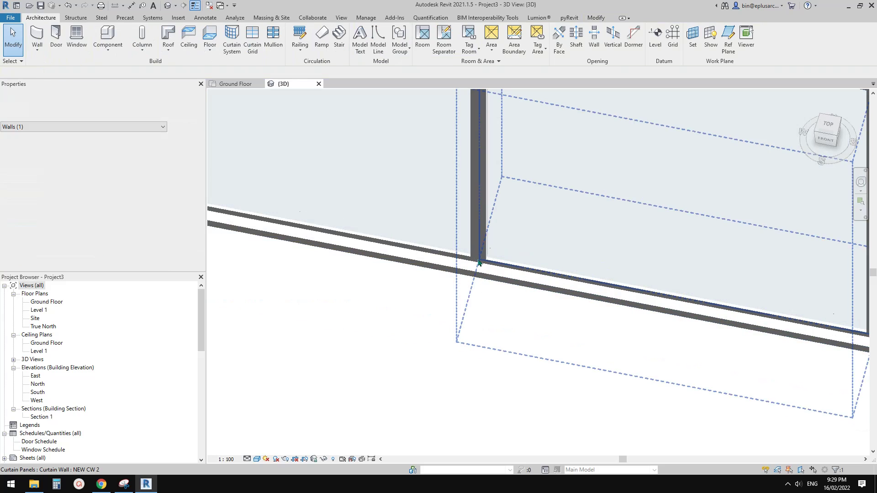
pyautogui.scroll(-5, 485, 257)
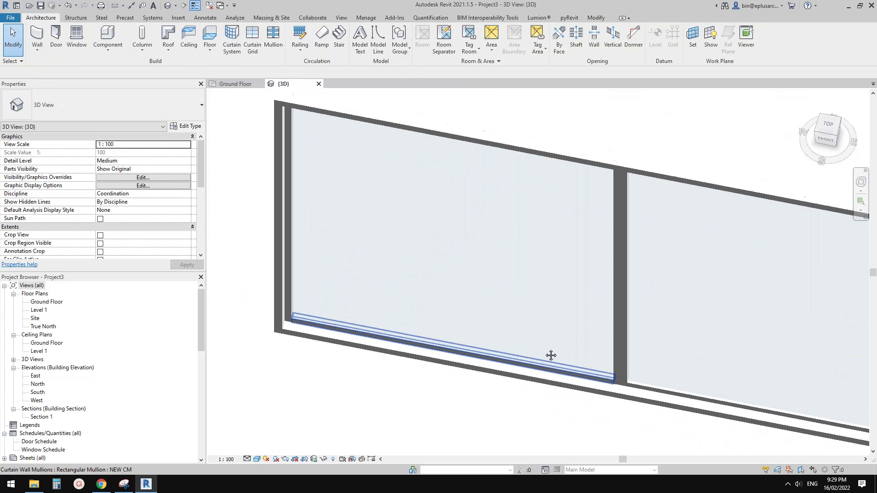
pyautogui.press('Tab')
pyautogui.press('Tab')
pyautogui.press('Tab')
pyautogui.press('Tab')
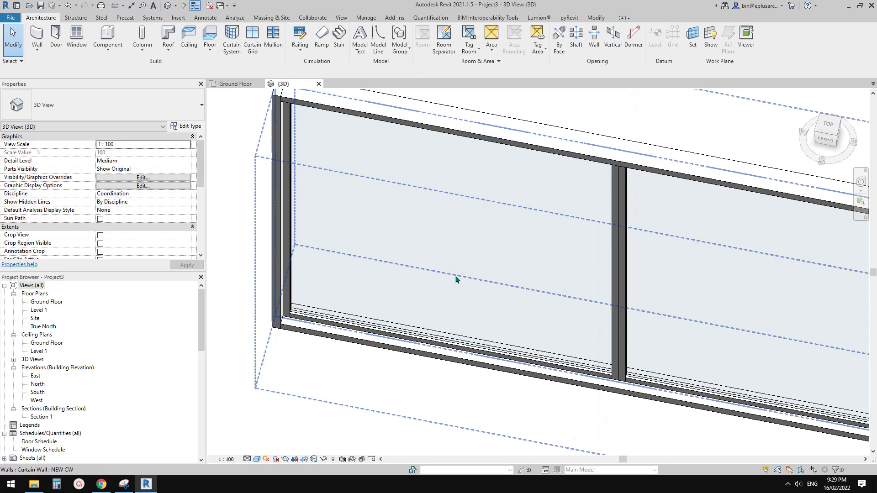
pyautogui.scroll(-4, 452, 283)
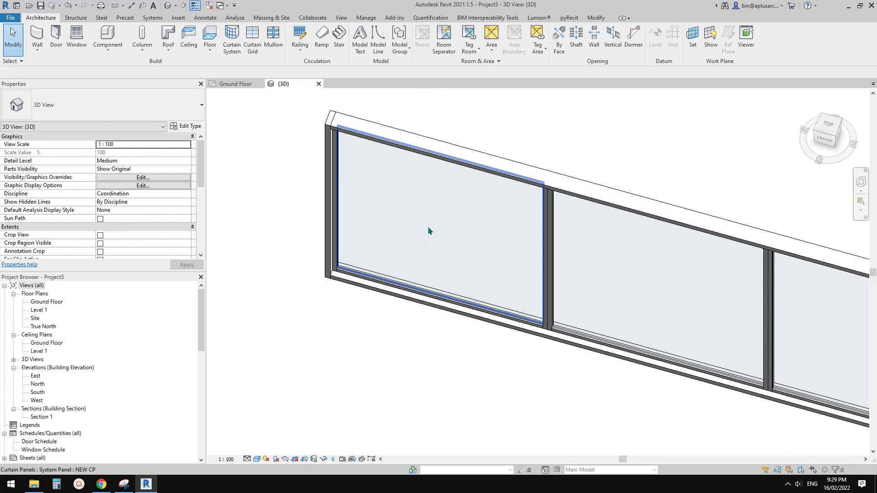
# - Set the Location Line Offset of the leftmost nested NEW CW 2 panel to 40
pyautogui.press('Tab')
pyautogui.press('Tab')
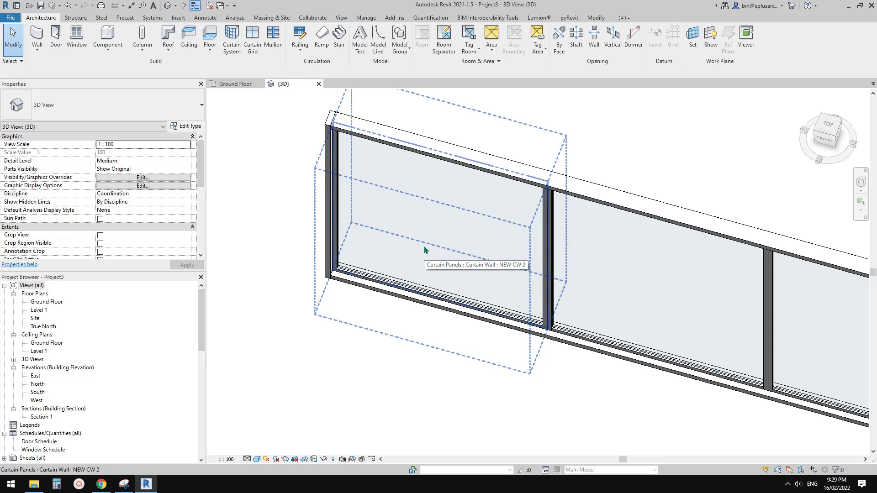
pyautogui.click(424, 250)
pyautogui.scroll(-1, 217, 216)
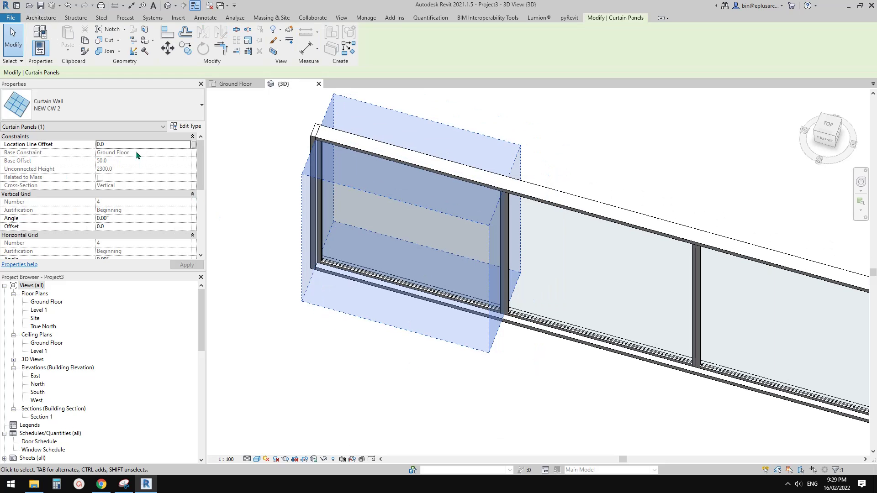
pyautogui.click(135, 145)
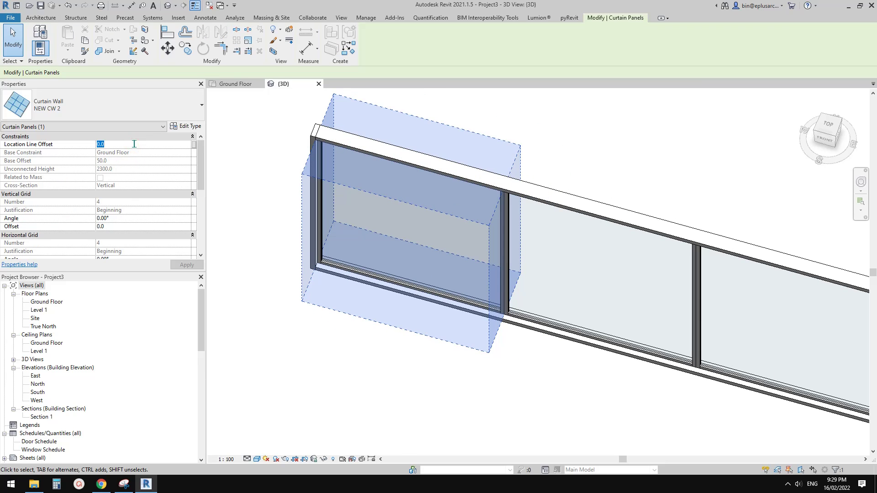
pyautogui.write('40')
pyautogui.keyDown('shift'); pyautogui.moveTo(303, 195); pyautogui.dragTo(443, 282, button='middle'); pyautogui.keyUp('shift')
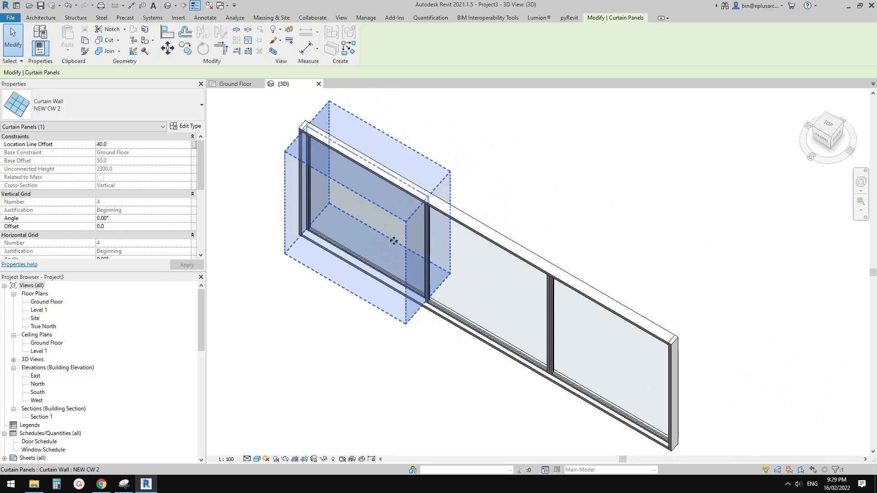
pyautogui.scroll(2, 319, 236)
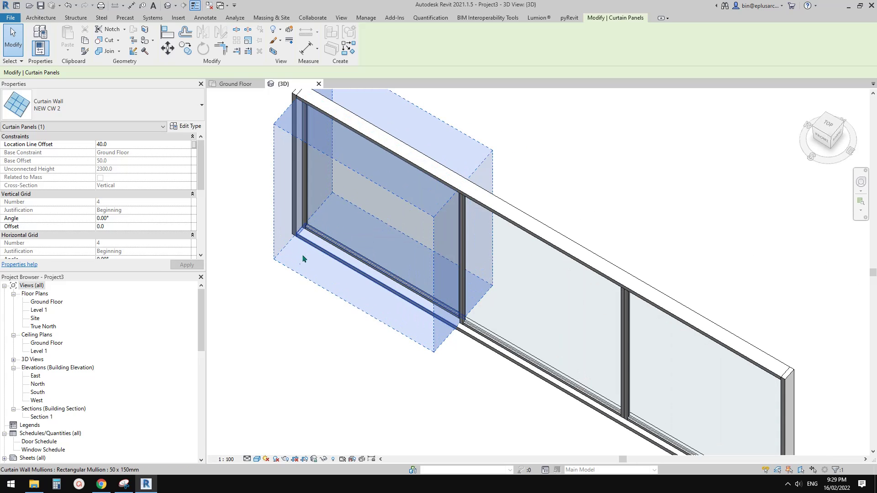
pyautogui.scroll(2, 303, 259)
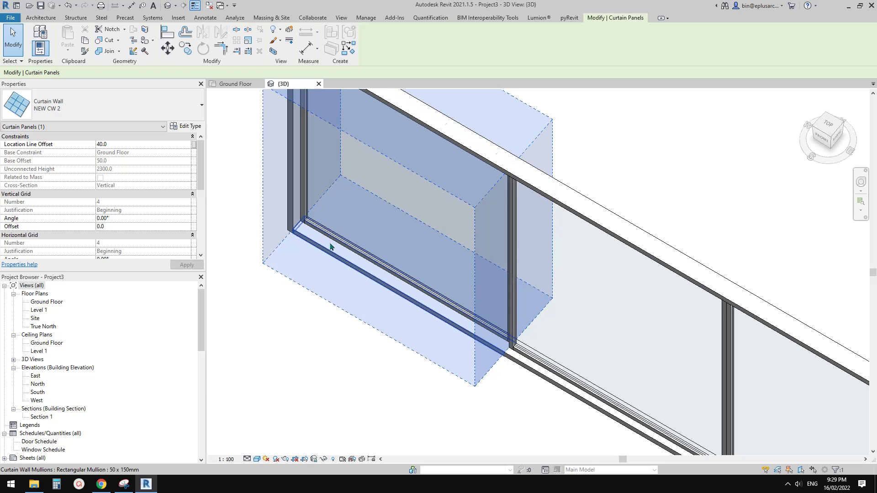
# - Reverse the leftmost nested panel's Location Line Offset to -40 and deselect the panel
pyautogui.click(144, 146)
pyautogui.write('-4')
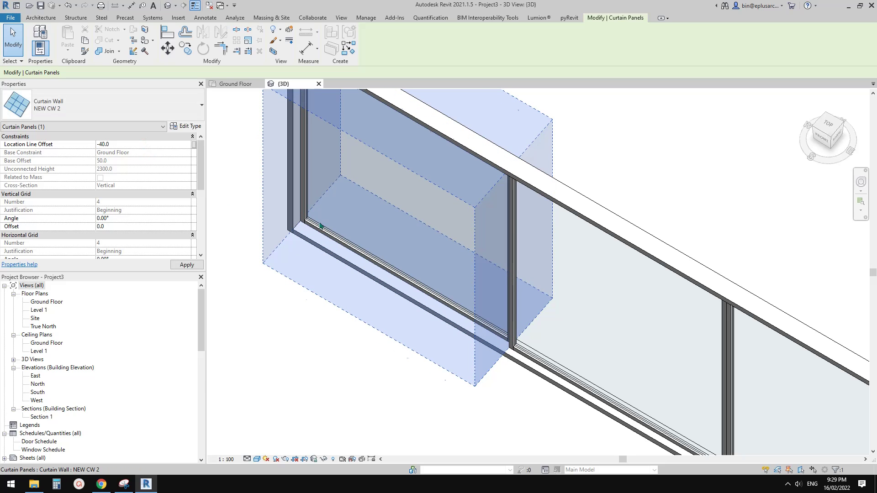
pyautogui.moveTo(581, 364); pyautogui.dragTo(349, 204, button='middle')
pyautogui.scroll(-1, 349, 203)
pyautogui.press('Escape')
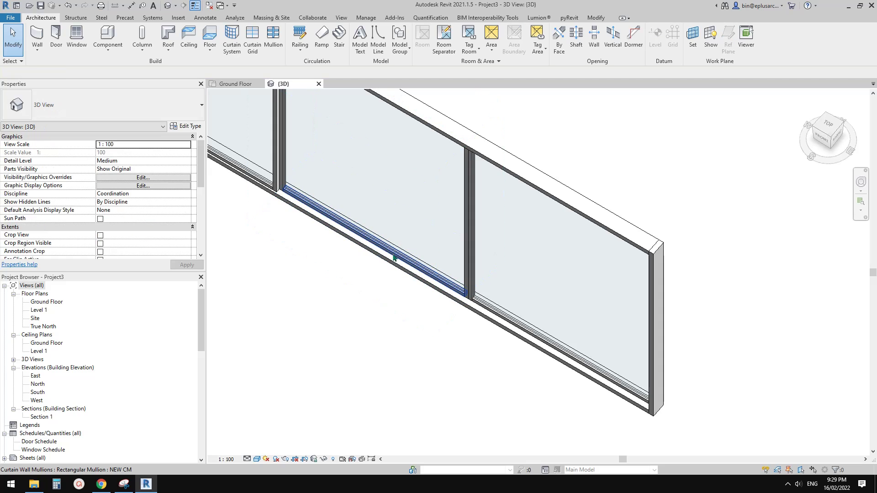
pyautogui.scroll(2, 507, 300)
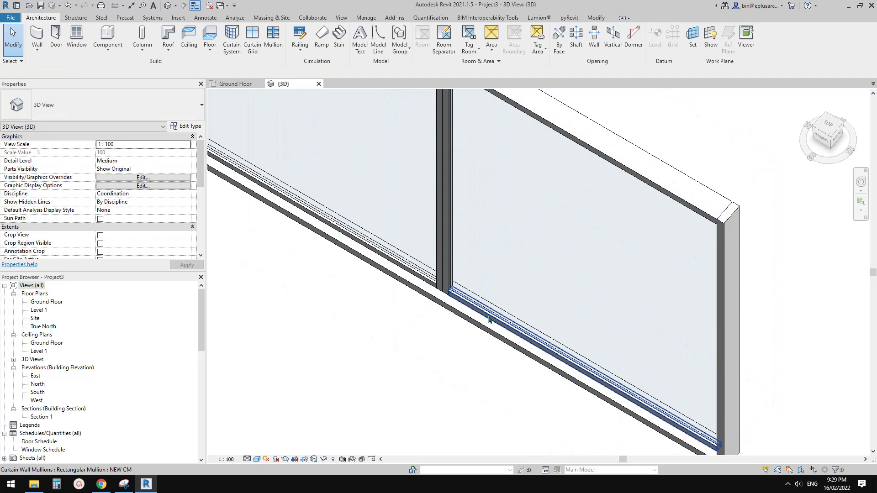
pyautogui.click(493, 315)
pyautogui.click(141, 146)
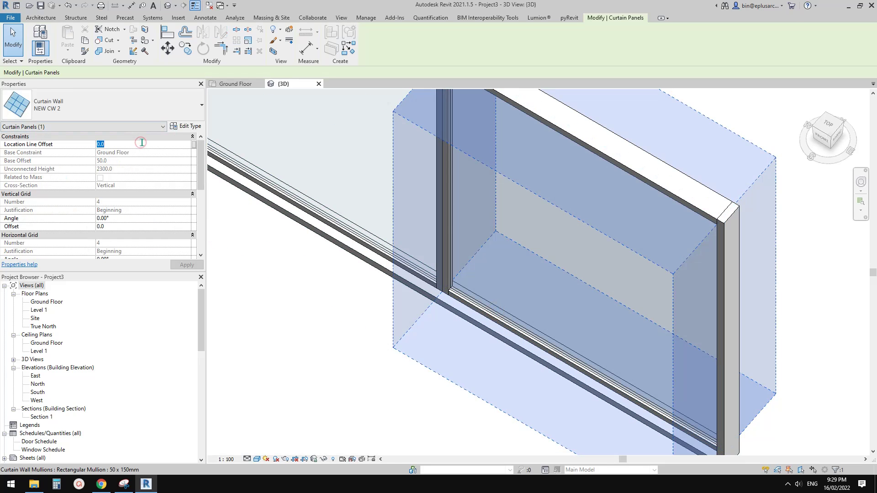
pyautogui.press('Escape')
# - Select the whole long NEW CW curtain wall and examine its three framed panels from both sides
pyautogui.scroll(-1, 456, 201)
pyautogui.moveTo(456, 201); pyautogui.dragTo(558, 343, button='middle')
pyautogui.scroll(-1, 569, 238)
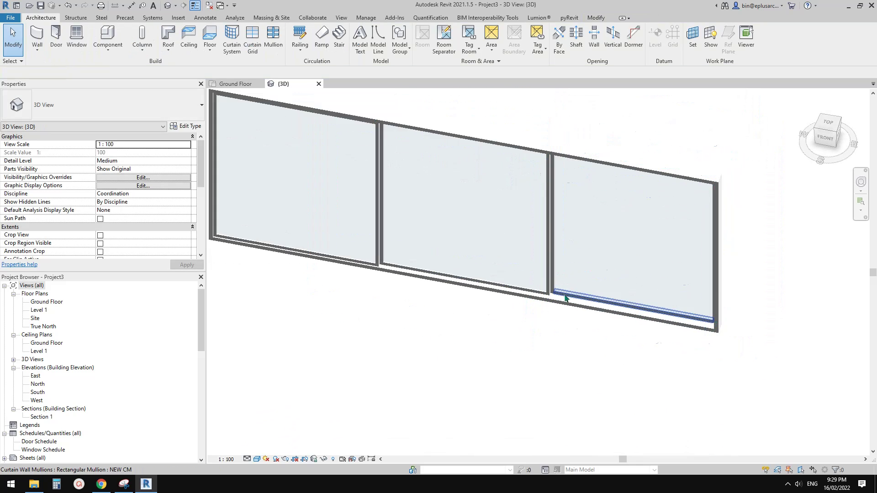
pyautogui.keyDown('shift'); pyautogui.moveTo(566, 300); pyautogui.dragTo(565, 269, button='middle'); pyautogui.keyUp('shift')
pyautogui.click(571, 111)
pyautogui.moveTo(570, 108); pyautogui.dragTo(601, 171, button='middle')
pyautogui.press('Escape')
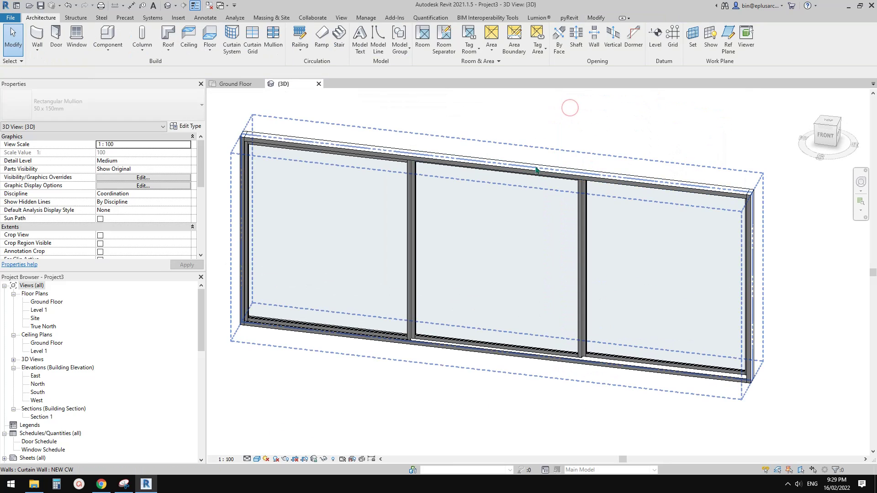
pyautogui.click(532, 169)
pyautogui.keyDown('shift'); pyautogui.moveTo(532, 169); pyautogui.dragTo(573, 212, button='middle'); pyautogui.keyUp('shift')
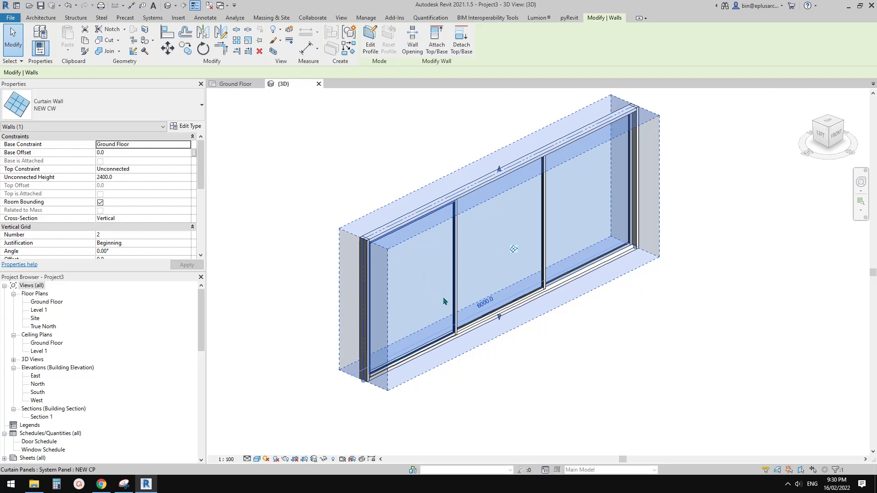
pyautogui.keyDown('shift'); pyautogui.moveTo(443, 301); pyautogui.dragTo(559, 328, button='middle'); pyautogui.keyUp('shift')
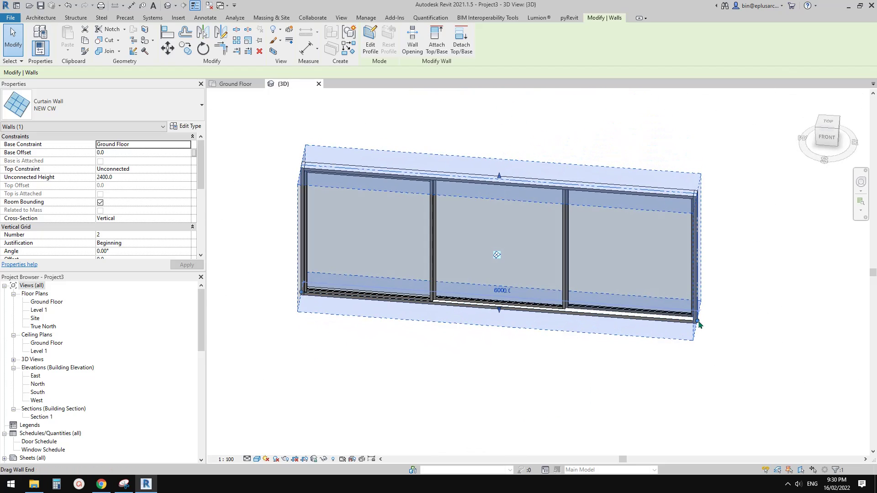
# - Try shortening the long curtain wall to about 3800 mm and changing its unconnected height to 3000, and restore the height to 2400
pyautogui.moveTo(698, 322); pyautogui.dragTo(552, 311)
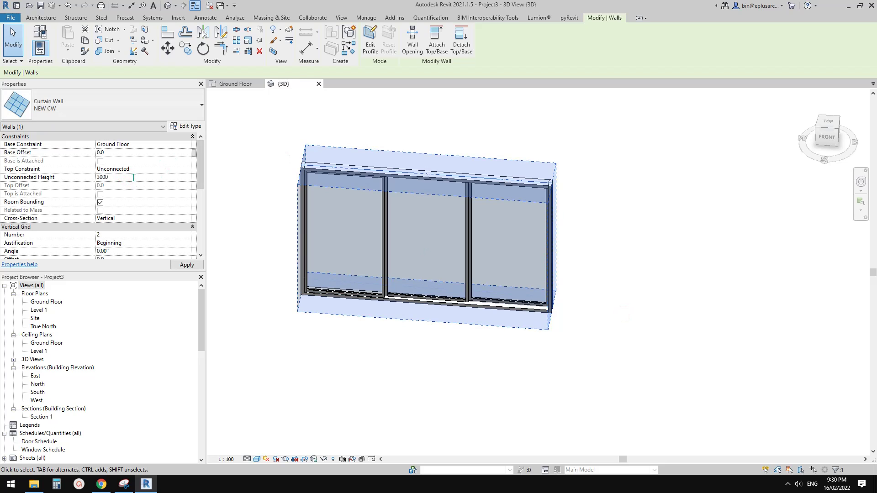
pyautogui.keyDown('shift'); pyautogui.moveTo(476, 307); pyautogui.dragTo(499, 274, button='middle'); pyautogui.keyUp('shift')
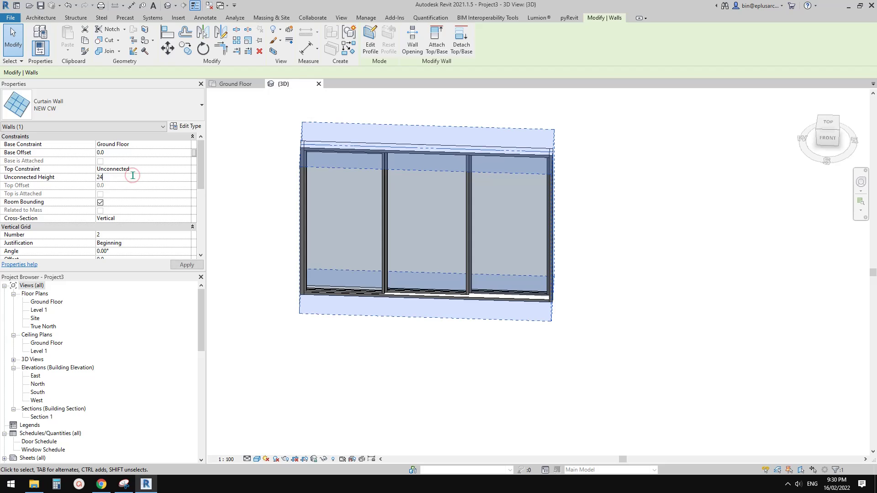
pyautogui.scroll(-1, 555, 263)
pyautogui.scroll(2, 554, 290)
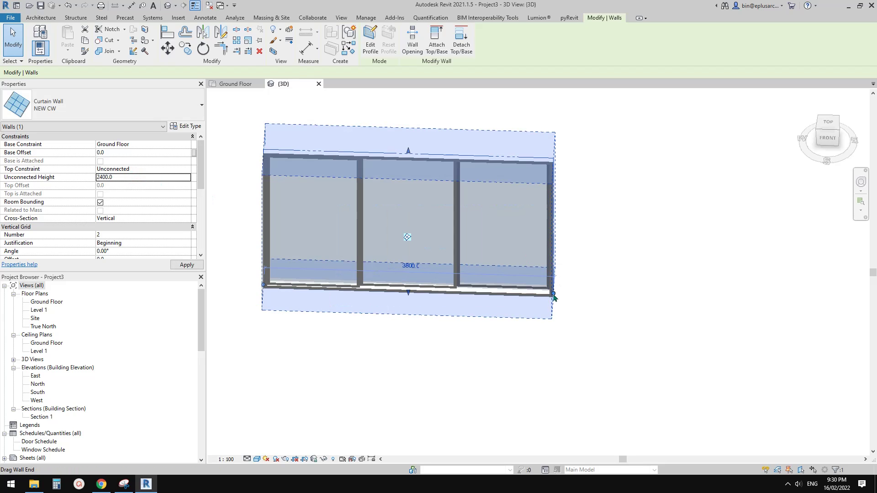
# - Adjust the long curtain wall's end so the wall is about 4700 mm long
pyautogui.moveTo(553, 294); pyautogui.dragTo(622, 297)
pyautogui.keyDown('shift'); pyautogui.moveTo(487, 261); pyautogui.dragTo(539, 304, button='middle'); pyautogui.keyUp('shift')
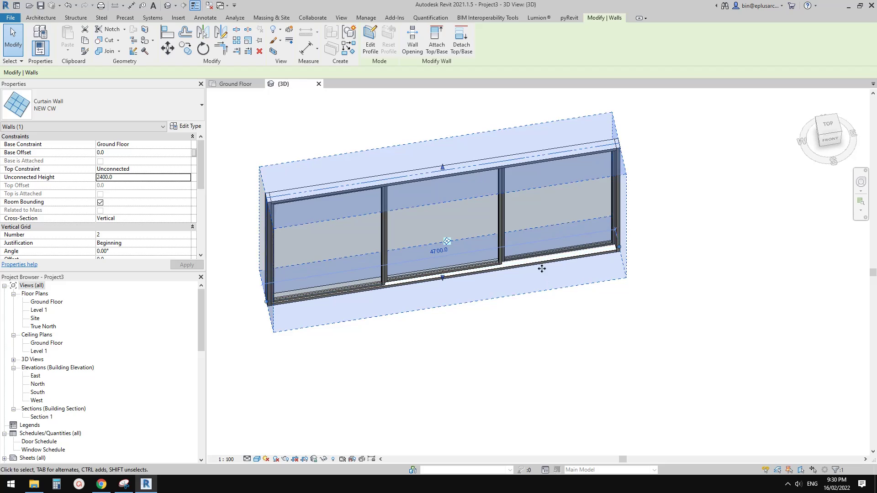
pyautogui.moveTo(554, 263); pyautogui.dragTo(520, 241, button='middle')
pyautogui.scroll(-1, 504, 260)
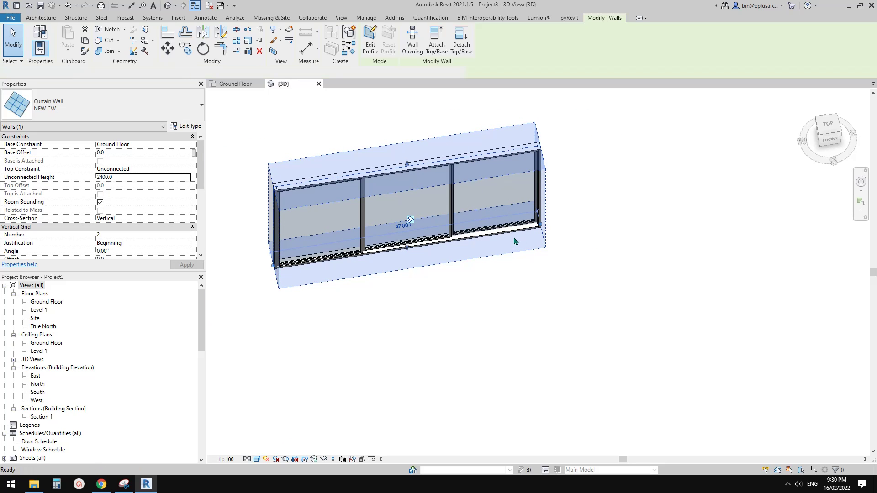
# - Draw a similar NEW CW curtain wall 3200 mm long from the existing wall's right end, angled towards the front, and end the command
pyautogui.press('c')
pyautogui.press('s')
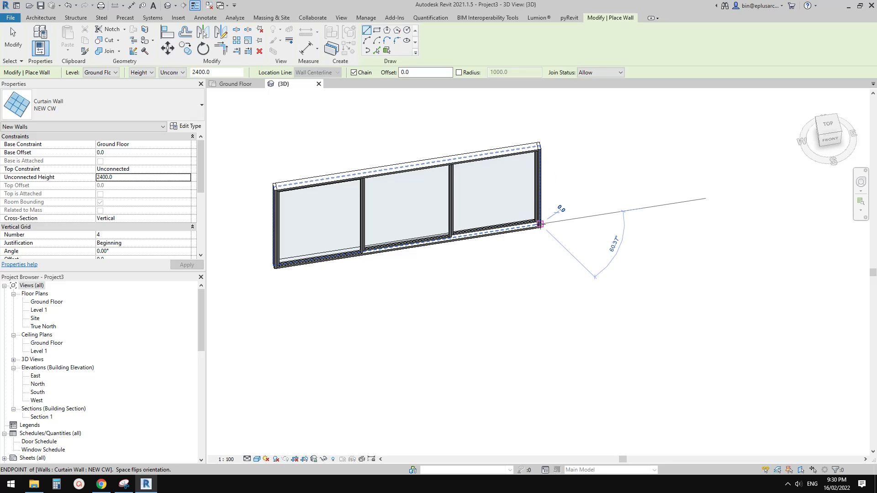
pyautogui.click(541, 224)
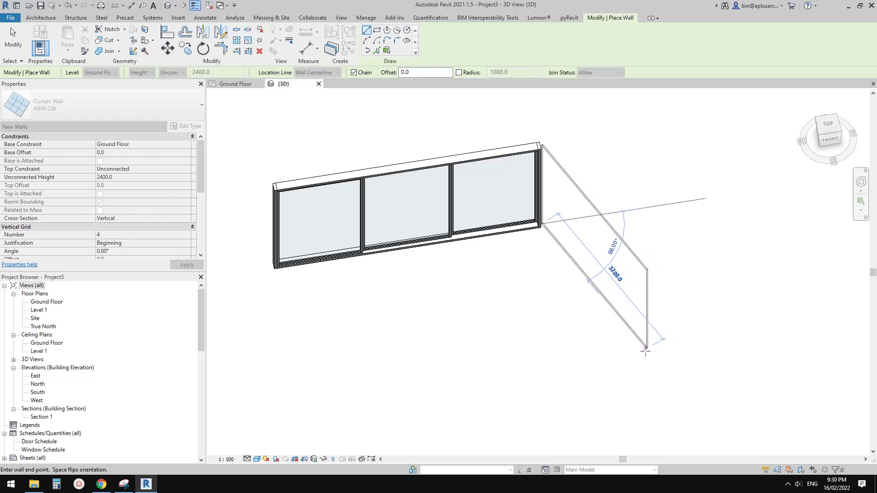
pyautogui.click(646, 350)
pyautogui.press('Escape')
pyautogui.press('Escape')
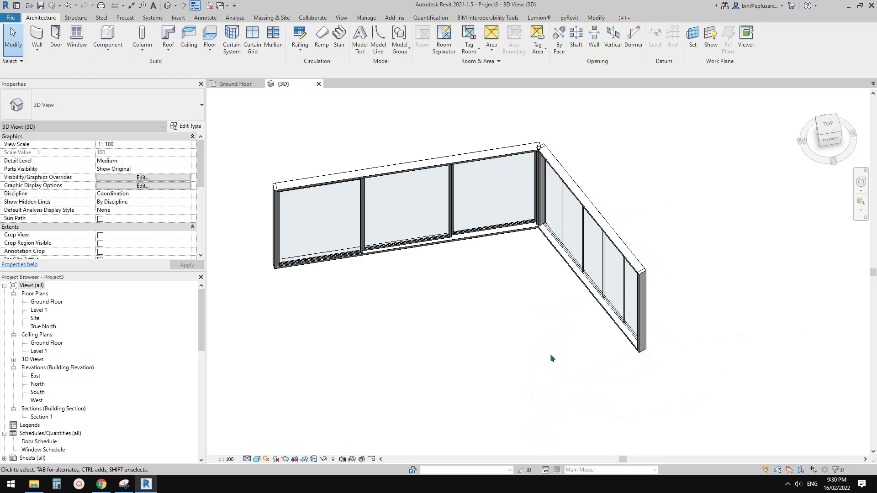
# - Change the NEW CW type's curtain panel to Curtain Wall : NEW CW 2, starting from the short angled wall
pyautogui.keyDown('shift'); pyautogui.moveTo(550, 353); pyautogui.dragTo(611, 294, button='middle'); pyautogui.keyUp('shift')
pyautogui.click(617, 207)
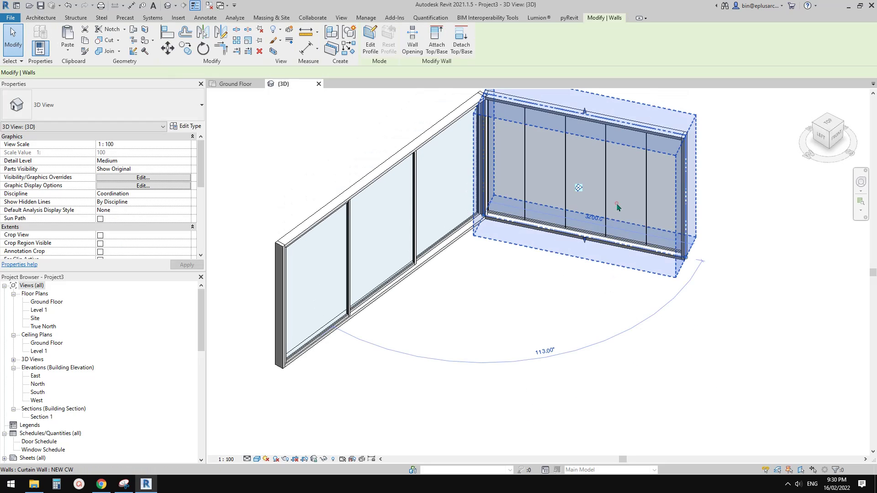
pyautogui.keyDown('shift'); pyautogui.moveTo(616, 207); pyautogui.dragTo(507, 270, button='middle'); pyautogui.keyUp('shift')
pyautogui.press('Escape')
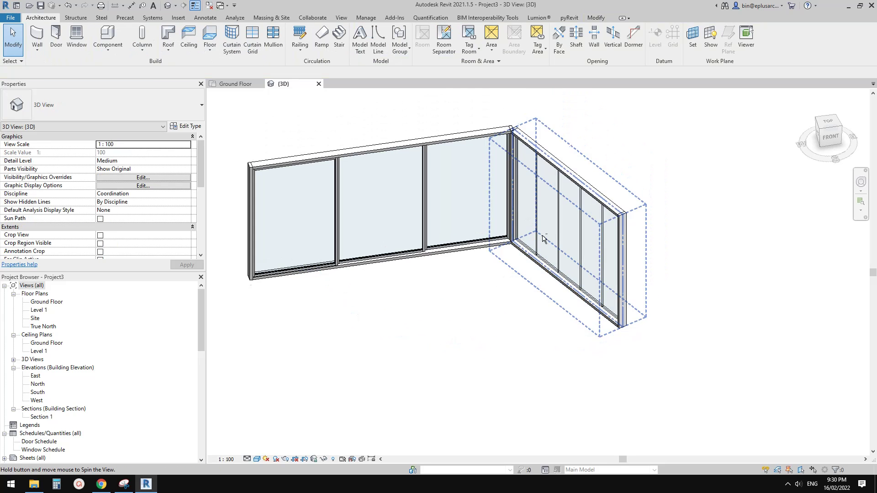
pyautogui.keyDown('shift'); pyautogui.moveTo(545, 240); pyautogui.dragTo(583, 251, button='middle'); pyautogui.keyUp('shift')
pyautogui.click(570, 235)
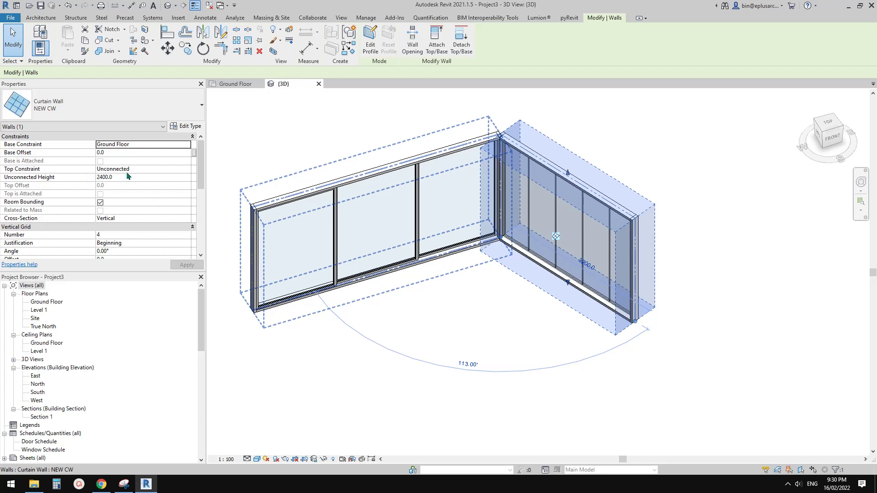
pyautogui.click(187, 127)
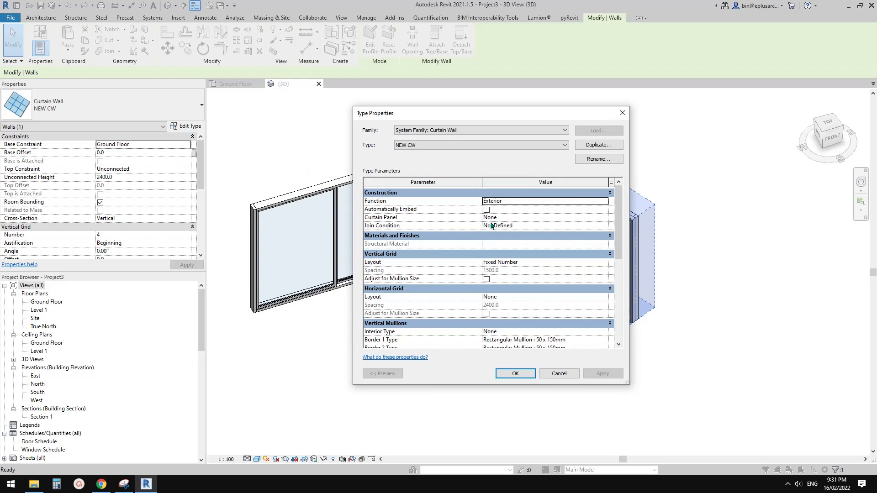
pyautogui.click(604, 218)
pyautogui.click(604, 217)
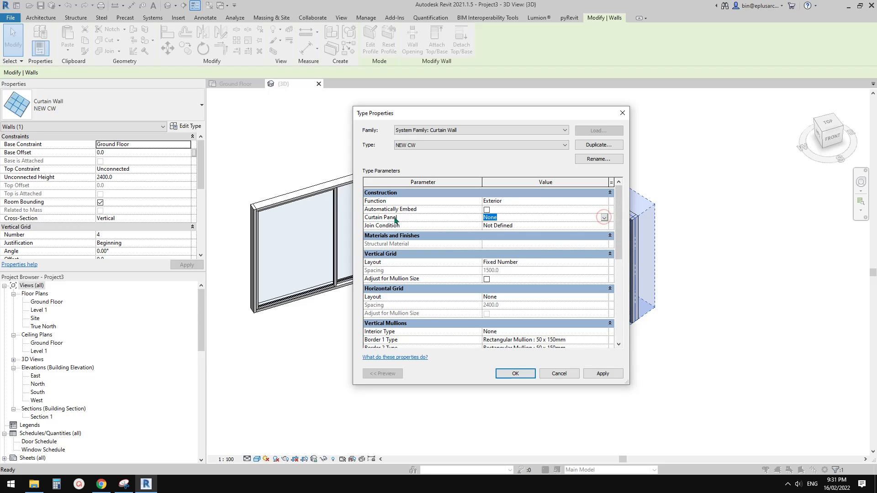
pyautogui.click(604, 218)
pyautogui.moveTo(634, 236); pyautogui.dragTo(634, 256)
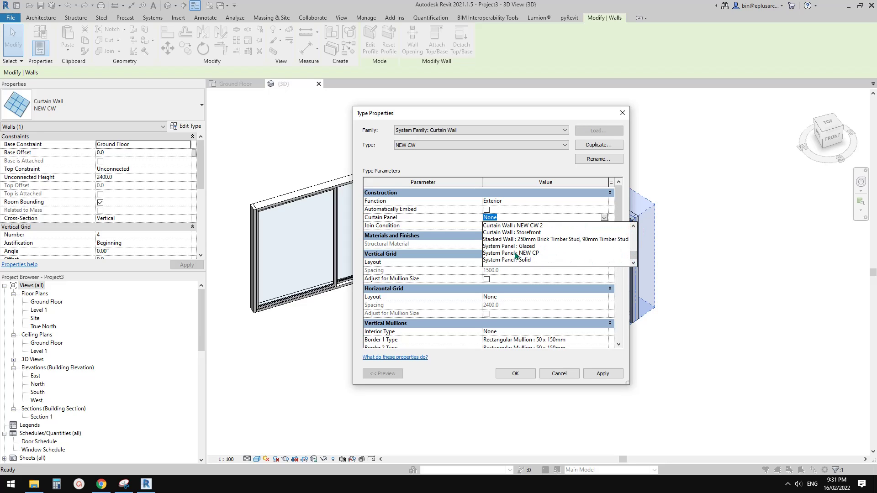
pyautogui.scroll(1, 525, 255)
pyautogui.click(534, 246)
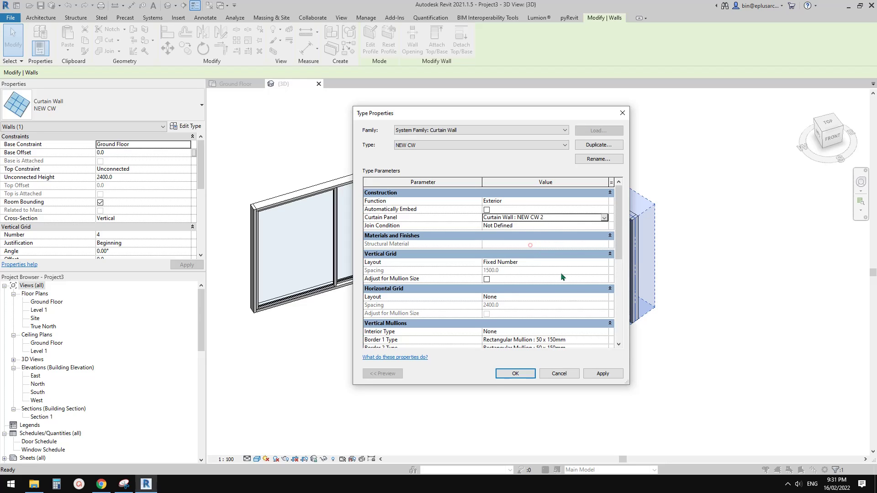
pyautogui.moveTo(620, 233); pyautogui.dragTo(629, 273)
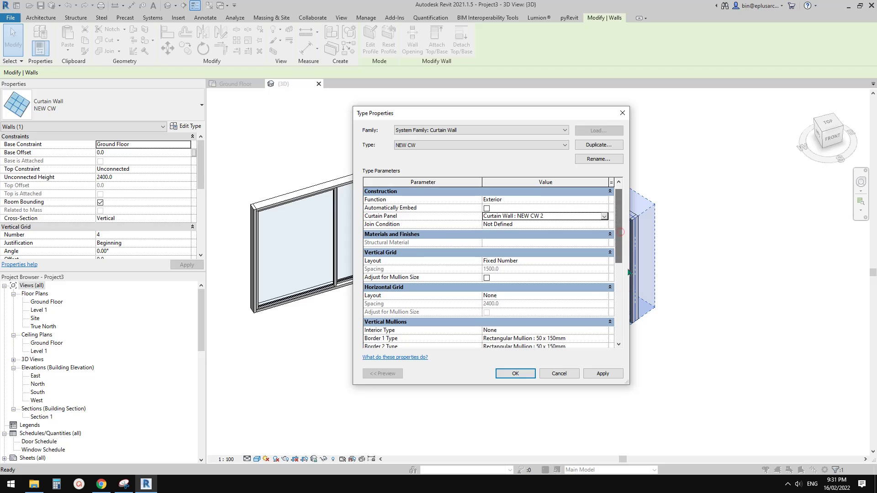
pyautogui.click(515, 373)
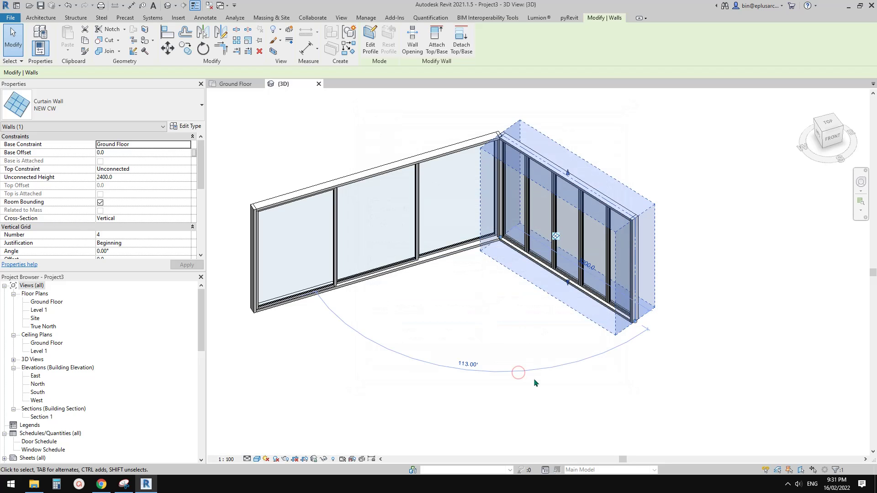
# - Draw a similar NEW CW curtain wall about 5000 mm long, standing free in front of the two joined walls, and end the command
pyautogui.moveTo(558, 343)
pyautogui.keyDown('shift'); pyautogui.mouseDown(button='middle')
pyautogui.moveTo(591, 266)
pyautogui.moveTo(554, 327)
pyautogui.mouseUp(button='middle'); pyautogui.keyUp('shift')
pyautogui.scroll(-3, 591, 267)
pyautogui.moveTo(555, 327); pyautogui.dragTo(489, 248, button='middle')
pyautogui.press('c')
pyautogui.press('s')
pyautogui.click(363, 336)
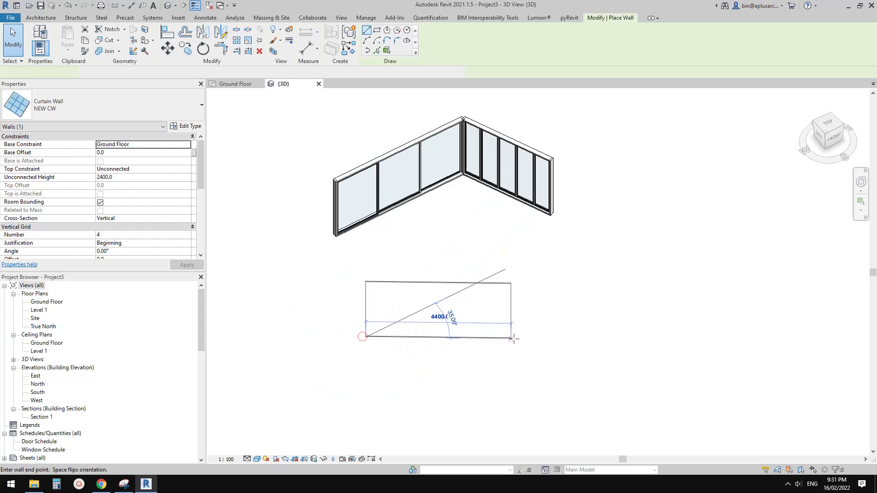
pyautogui.click(530, 338)
pyautogui.scroll(4, 481, 297)
pyautogui.press('Escape')
pyautogui.press('Escape')
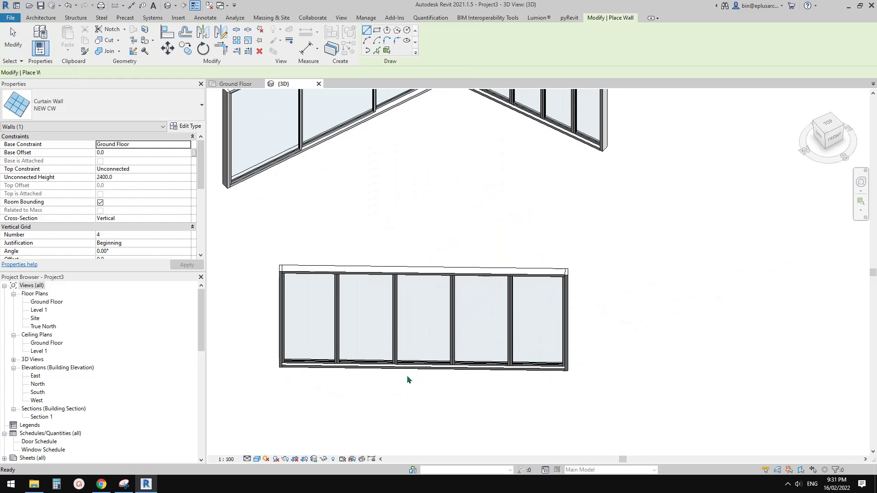
pyautogui.scroll(4, 337, 345)
pyautogui.press('Escape')
# - Select the second panel of the freestanding curtain wall and examine its nested NEW CW 2 frame from an angle
pyautogui.click(372, 316)
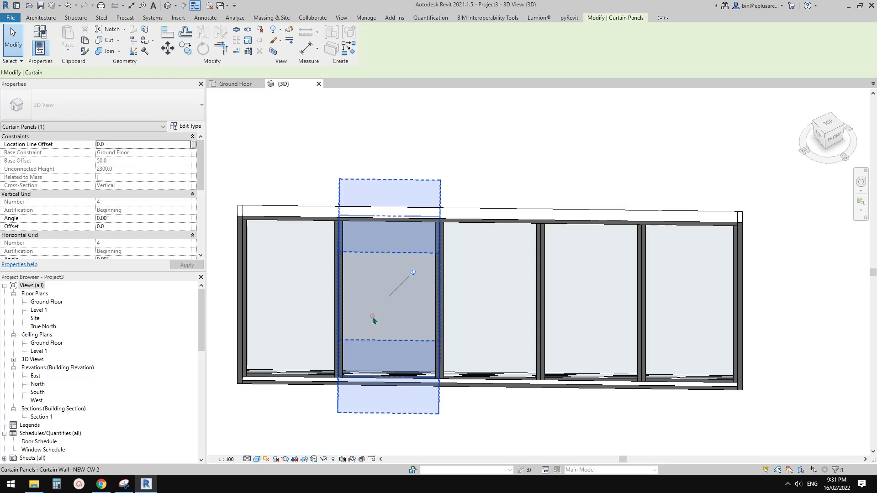
pyautogui.keyDown('shift'); pyautogui.moveTo(371, 316); pyautogui.dragTo(338, 331, button='middle'); pyautogui.keyUp('shift')
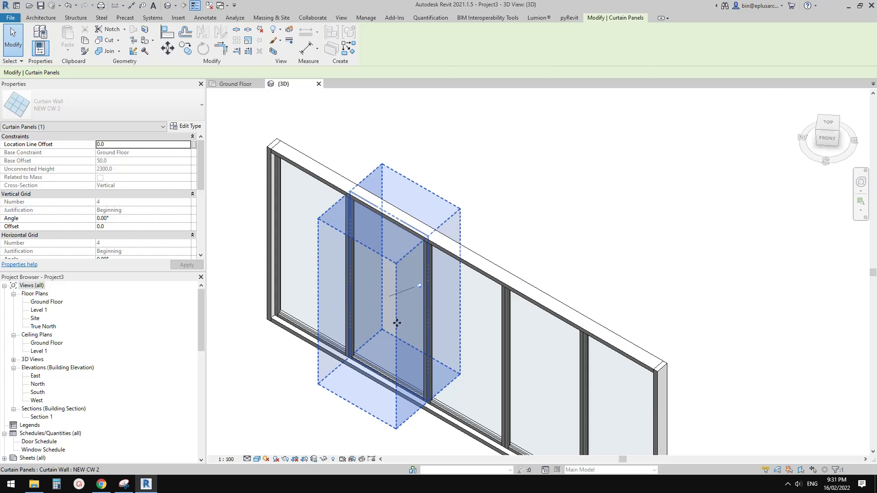
pyautogui.scroll(-2, 397, 323)
pyautogui.press('Escape')
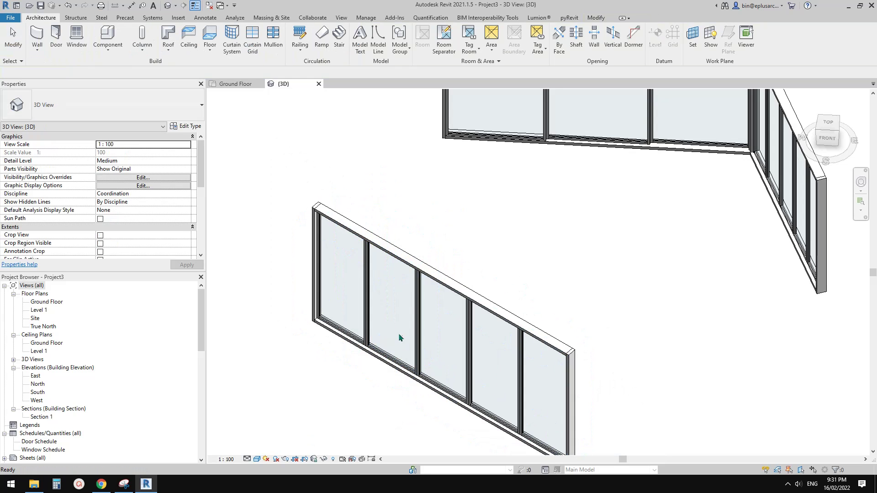
# - Try vertical grid numbers 2, 1 and 3 on the freestanding curtain wall
pyautogui.click(461, 276)
pyautogui.moveTo(389, 315); pyautogui.dragTo(410, 282, button='middle')
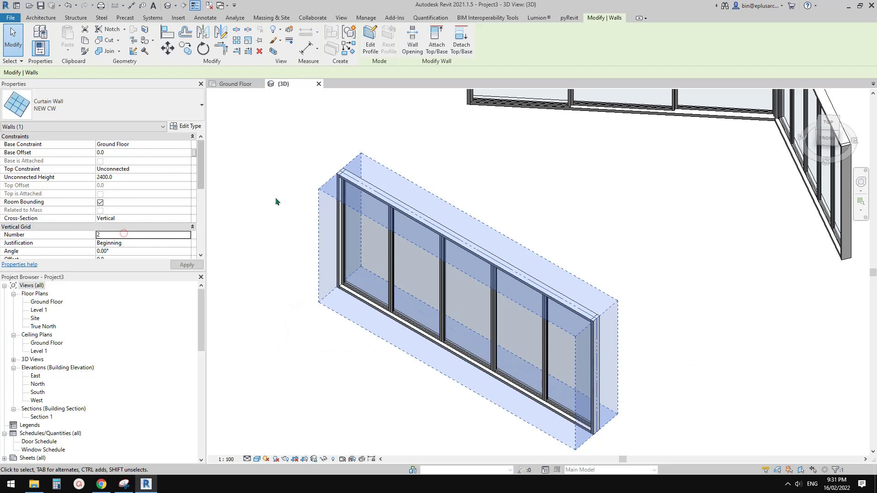
pyautogui.moveTo(451, 321); pyautogui.dragTo(500, 319, button='middle')
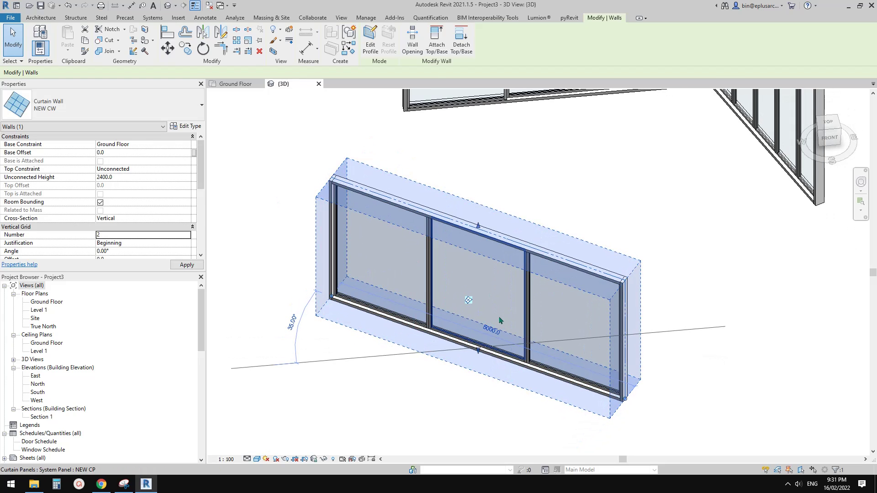
pyautogui.press('Return')
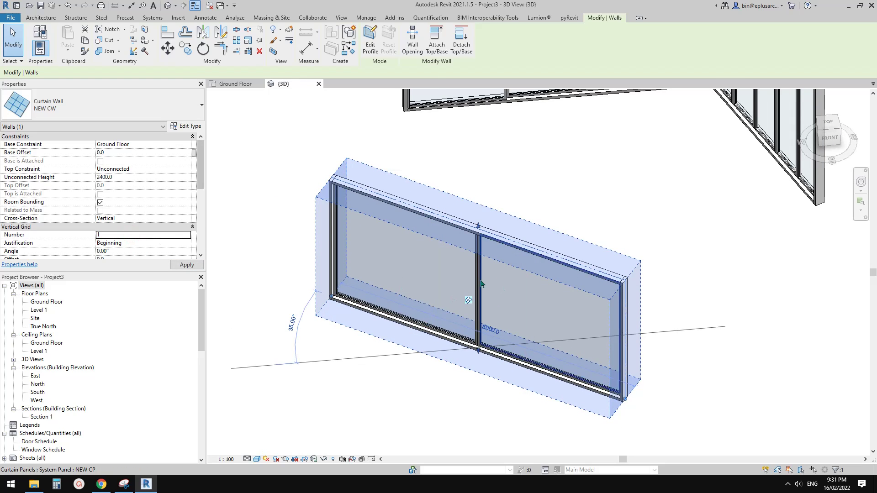
pyautogui.moveTo(404, 300); pyautogui.dragTo(399, 309, button='middle')
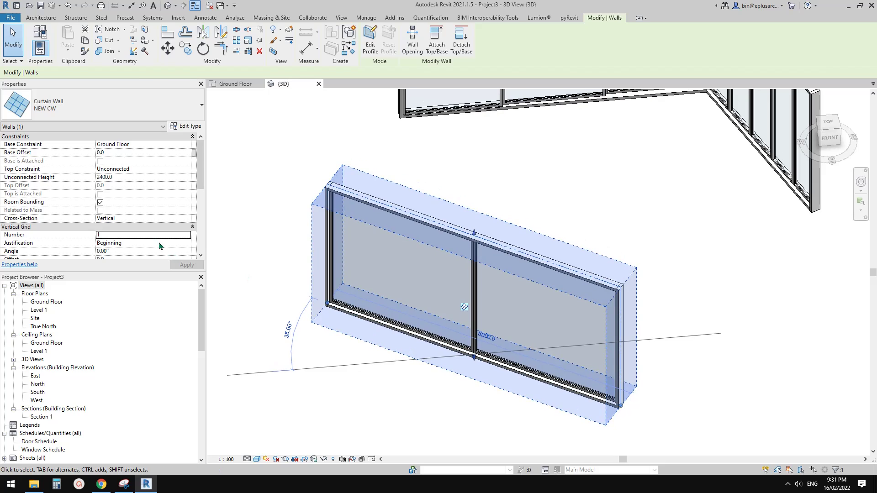
pyautogui.write('3')
pyautogui.press('Return')
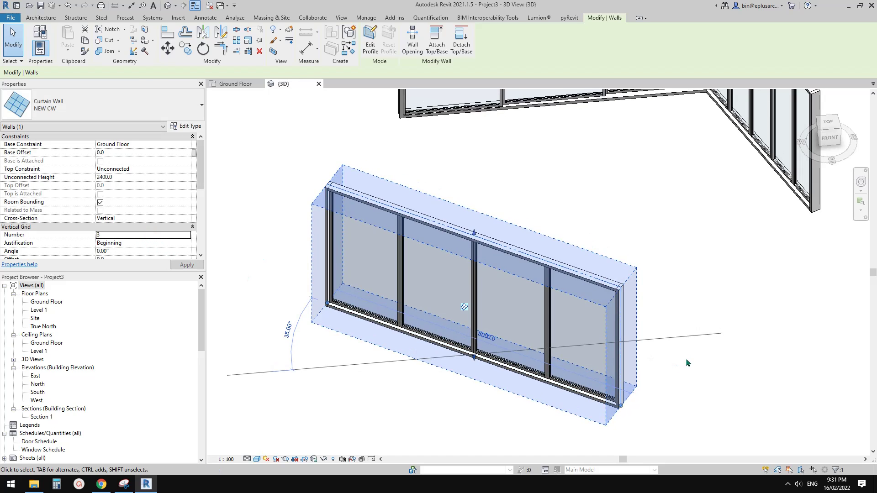
# - Delete the freestanding test curtain wall in front of the two joined walls
pyautogui.scroll(-3, 685, 359)
pyautogui.click(562, 277)
pyautogui.moveTo(561, 273); pyautogui.dragTo(560, 357, button='middle')
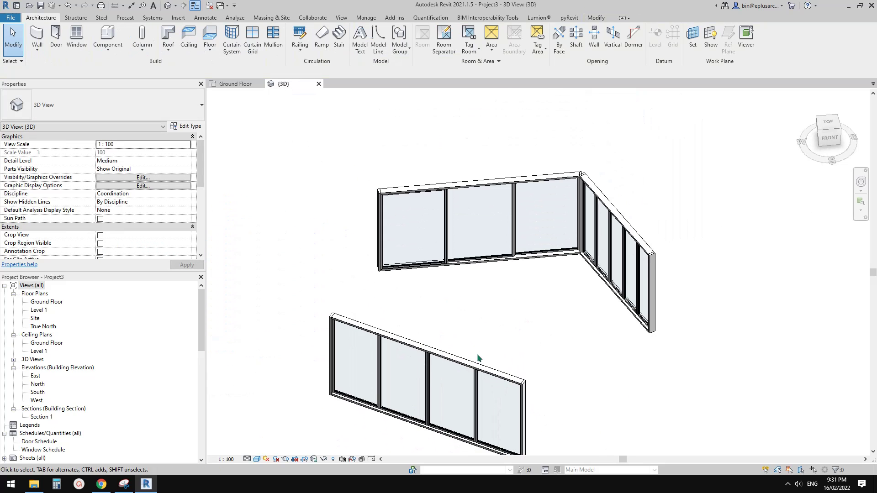
pyautogui.click(449, 370)
pyautogui.press('Delete')
# - Set the vertical grid number of the short angled curtain wall to 2
pyautogui.scroll(2, 589, 283)
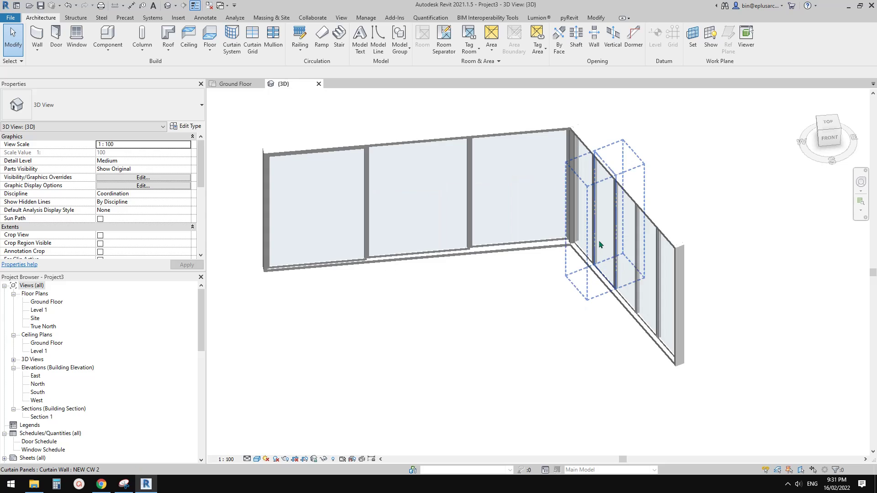
pyautogui.click(643, 205)
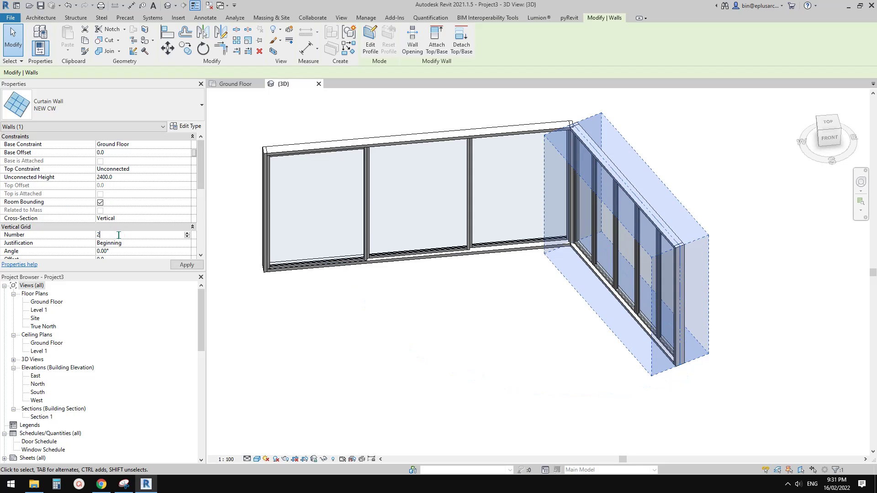
pyautogui.scroll(1, 383, 311)
pyautogui.keyDown('shift'); pyautogui.moveTo(544, 309); pyautogui.dragTo(615, 254, button='middle'); pyautogui.keyUp('shift')
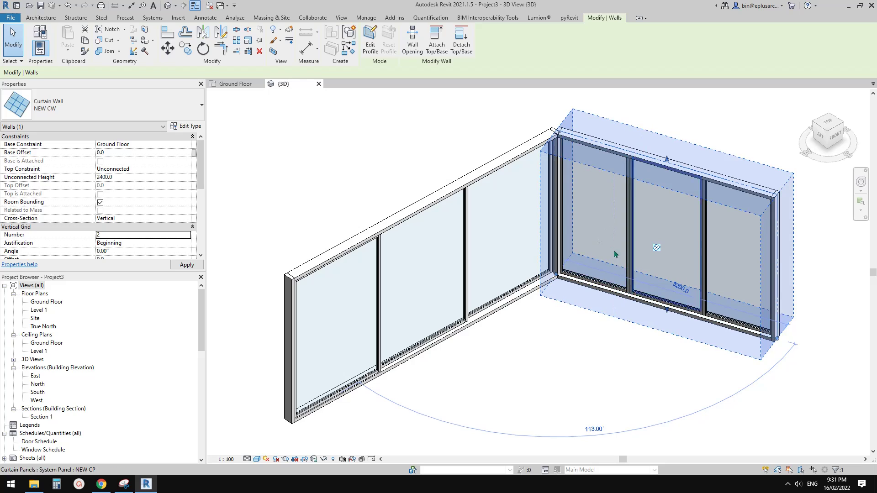
# - Set the location line offset of the short wall's panel farthest from the corner to -40
pyautogui.scroll(6, 615, 255)
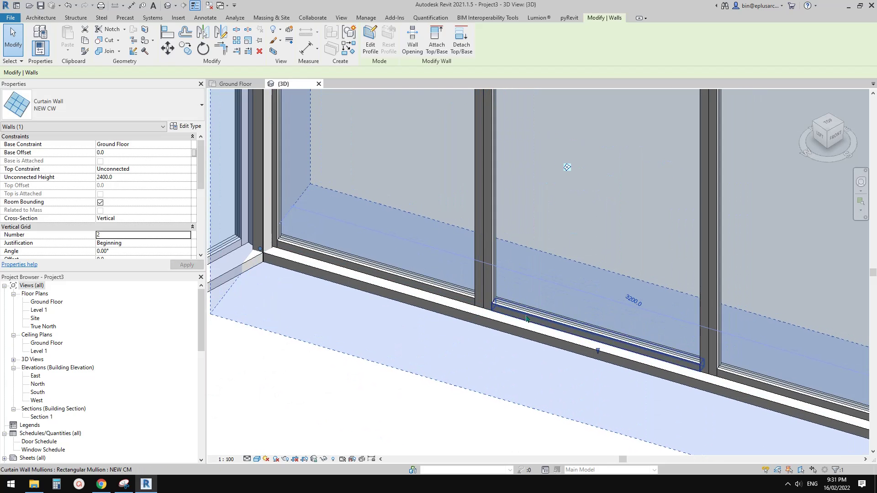
pyautogui.moveTo(593, 340); pyautogui.dragTo(305, 256, button='middle')
pyautogui.press('Tab')
pyautogui.click(493, 307)
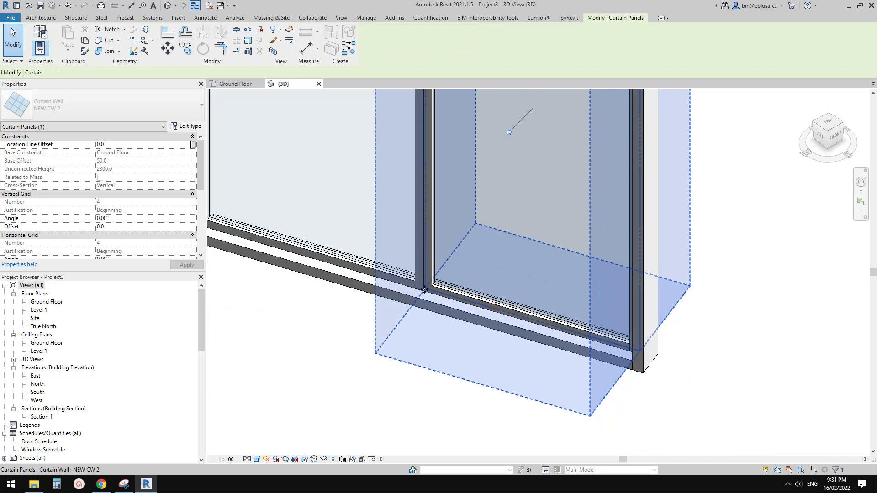
pyautogui.click(120, 144)
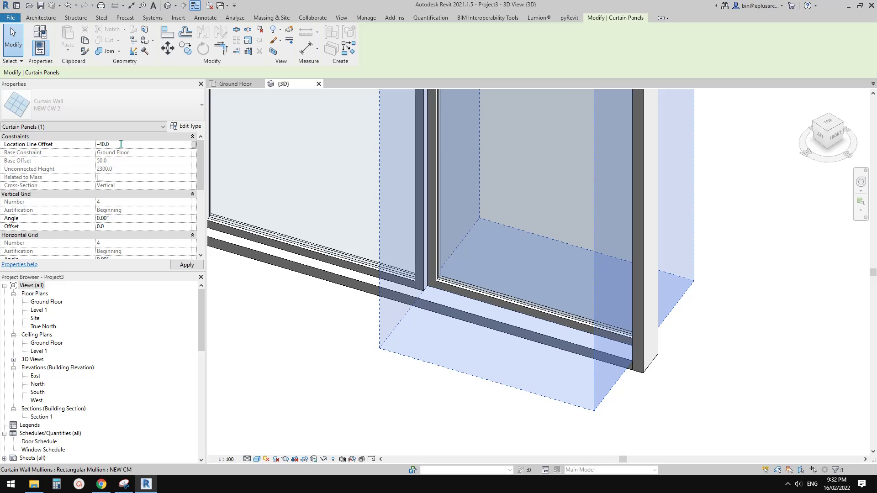
# - Set the location line offset of the short wall's panel next to the corner to 40 and deselect it
pyautogui.moveTo(368, 200); pyautogui.dragTo(578, 228, button='middle')
pyautogui.click(362, 208)
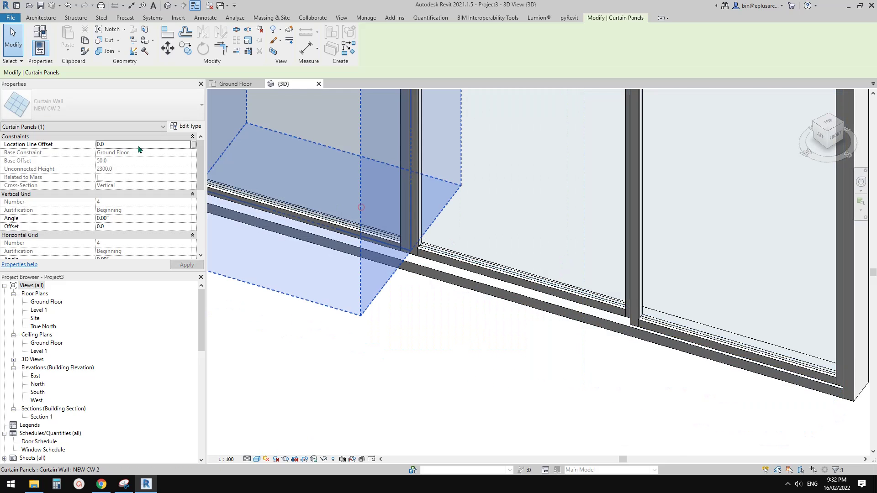
pyautogui.doubleClick(127, 143)
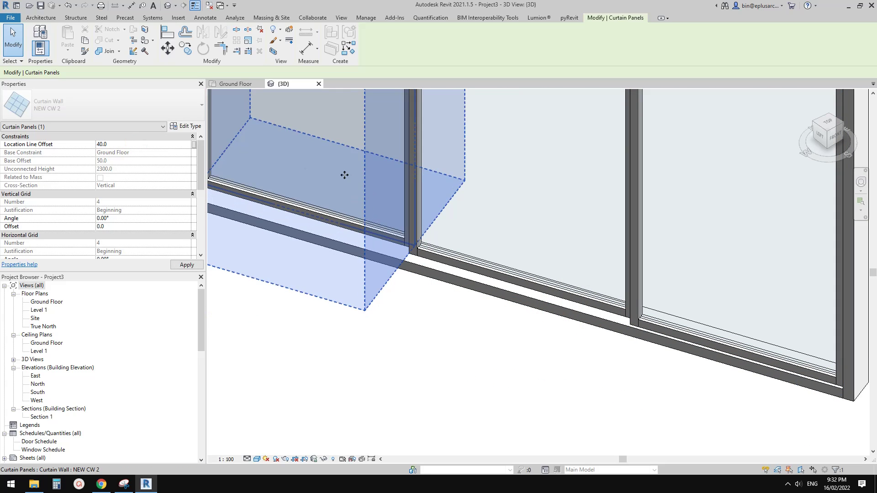
pyautogui.scroll(-1, 344, 175)
pyautogui.moveTo(342, 219); pyautogui.dragTo(206, 226, button='middle')
pyautogui.scroll(-1, 505, 227)
pyautogui.scroll(-1, 551, 217)
pyautogui.press('Escape')
# - Unpin and delete the two 50 x 150mm vertical border mullions where the curtain walls meet at the corner
pyautogui.moveTo(434, 221); pyautogui.dragTo(433, 172, button='middle')
pyautogui.scroll(4, 433, 171)
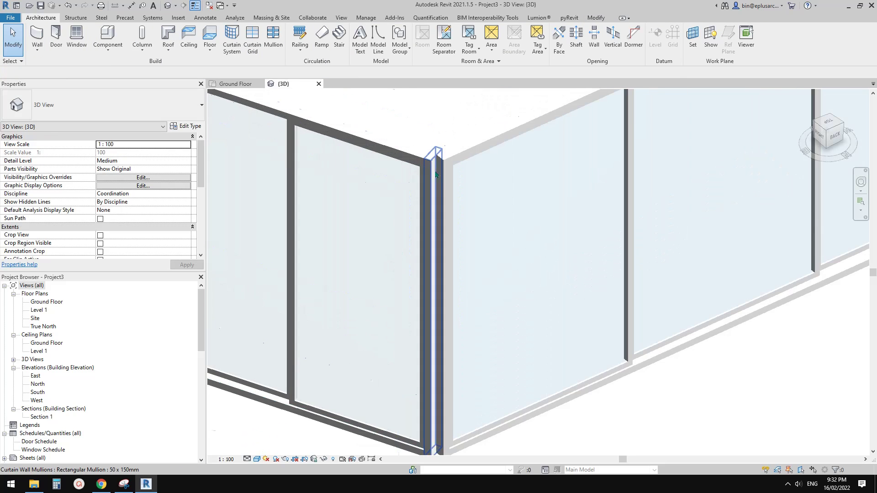
pyautogui.click(442, 183)
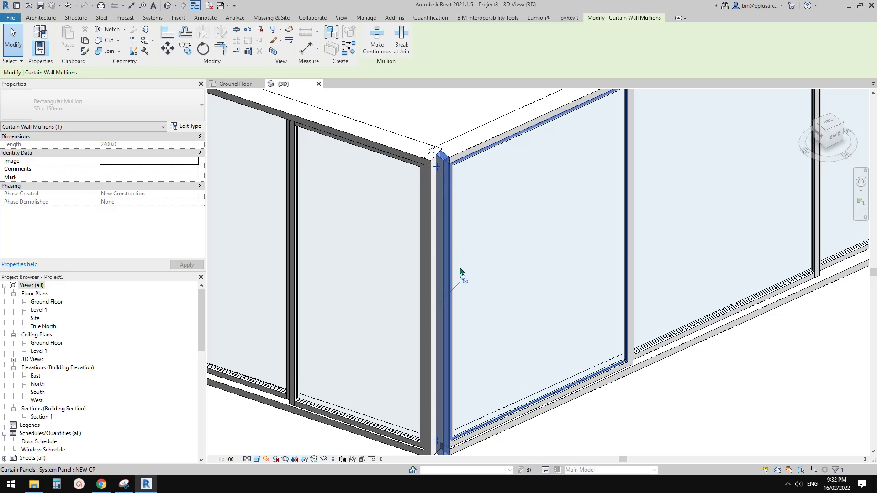
pyautogui.press('Escape')
pyautogui.click(433, 213)
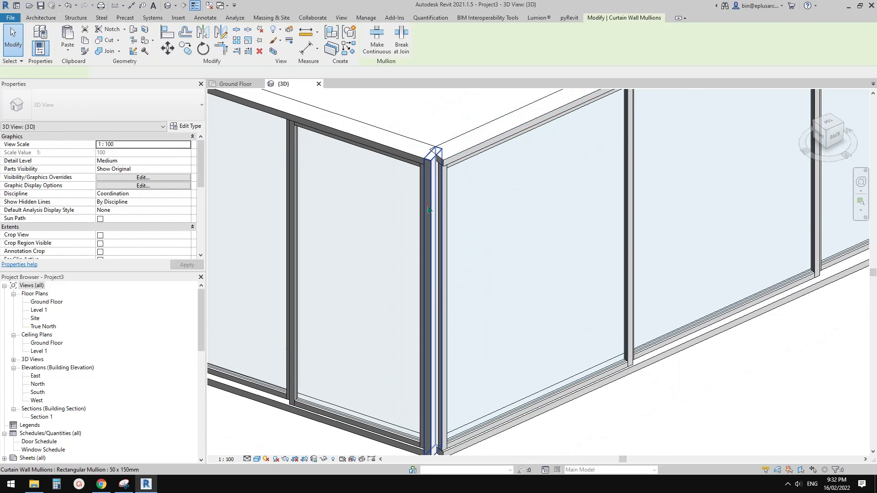
pyautogui.click(460, 281)
pyautogui.press('Delete')
# - Examine the corner between the two curtain walls from the inside and the outside
pyautogui.moveTo(519, 269); pyautogui.dragTo(402, 292, button='middle')
pyautogui.scroll(-3, 511, 270)
pyautogui.scroll(1, 436, 211)
pyautogui.scroll(2, 436, 211)
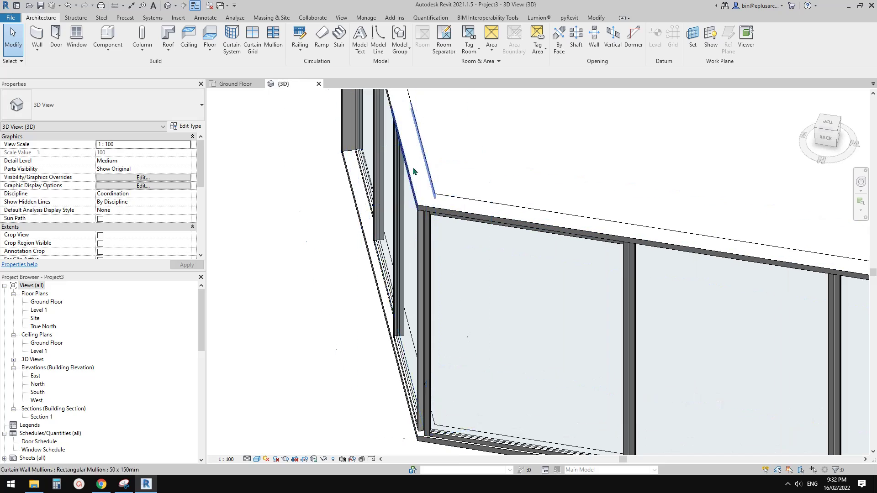
pyautogui.keyDown('shift'); pyautogui.moveTo(427, 201); pyautogui.dragTo(229, 225, button='middle'); pyautogui.keyUp('shift')
pyautogui.scroll(3, 340, 158)
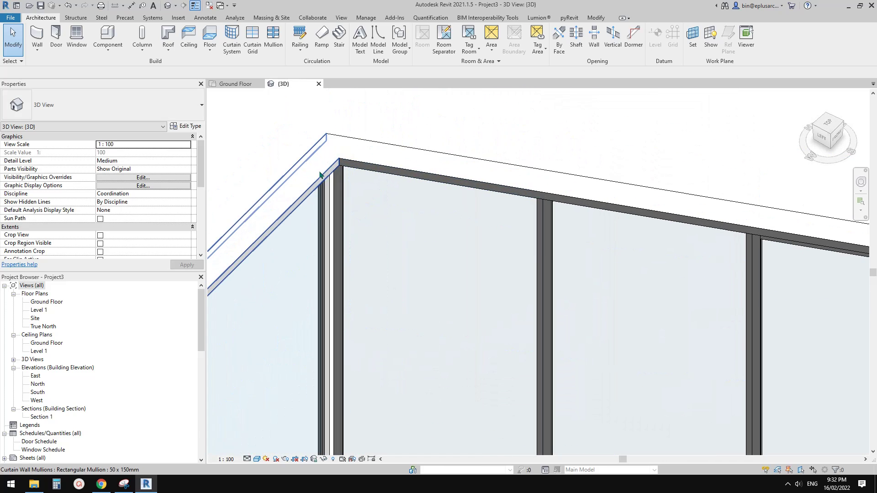
pyautogui.scroll(-3, 334, 192)
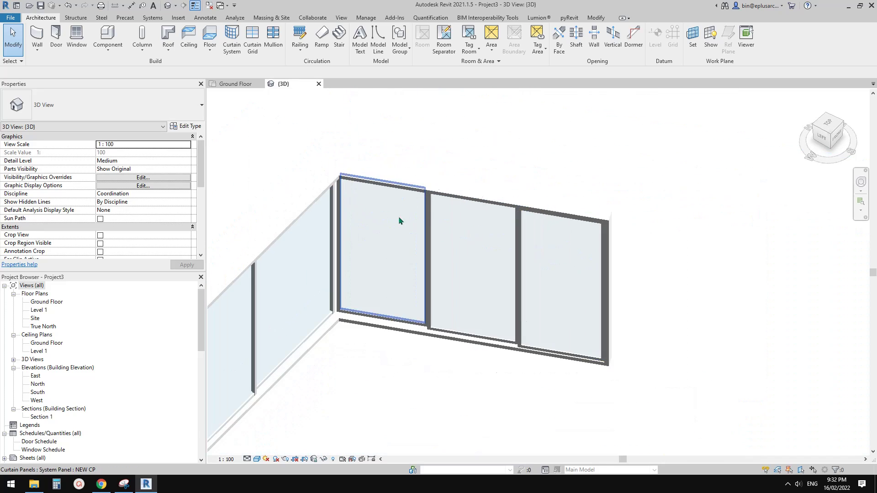
pyautogui.keyDown('shift'); pyautogui.moveTo(399, 221); pyautogui.dragTo(151, 184, button='middle'); pyautogui.keyUp('shift')
pyautogui.scroll(-1, 151, 184)
pyautogui.scroll(2, 431, 219)
pyautogui.keyDown('shift'); pyautogui.moveTo(484, 292); pyautogui.dragTo(365, 285, button='middle'); pyautogui.keyUp('shift')
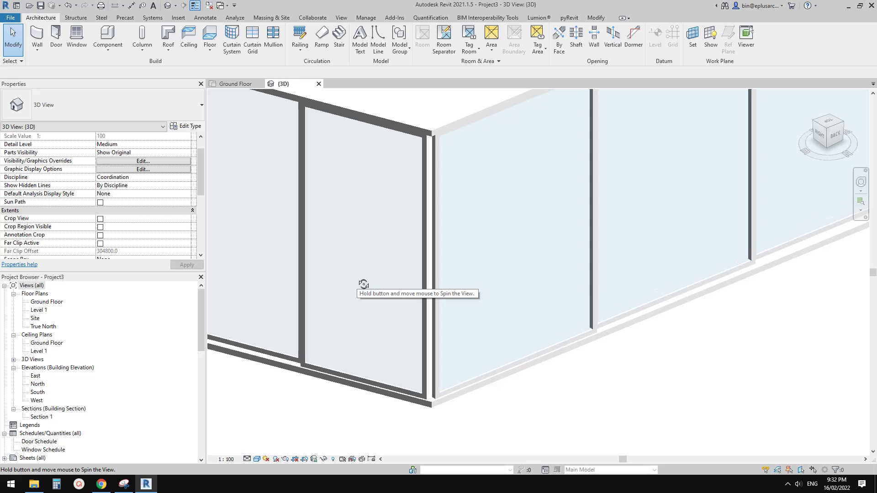
# - Examine the base of the corner between the two curtain walls up close from the outside
pyautogui.scroll(4, 438, 400)
pyautogui.scroll(-5, 439, 400)
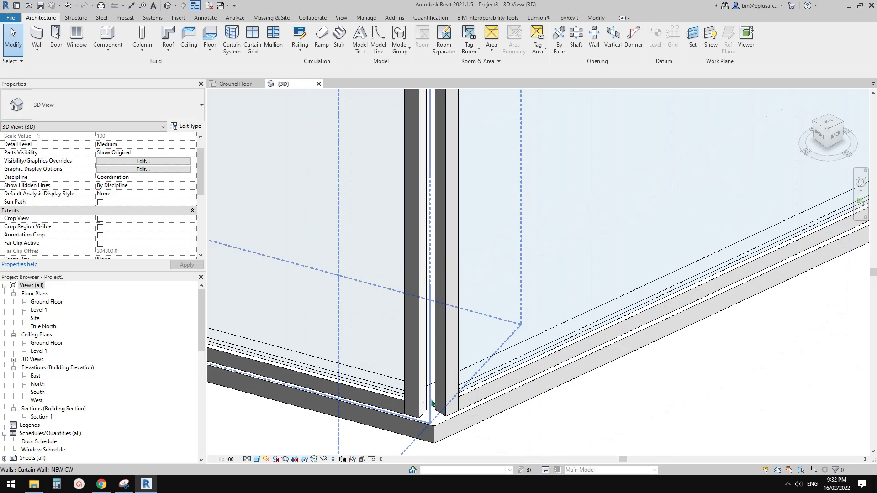
pyautogui.keyDown('shift'); pyautogui.moveTo(455, 342); pyautogui.dragTo(471, 355, button='middle'); pyautogui.keyUp('shift')
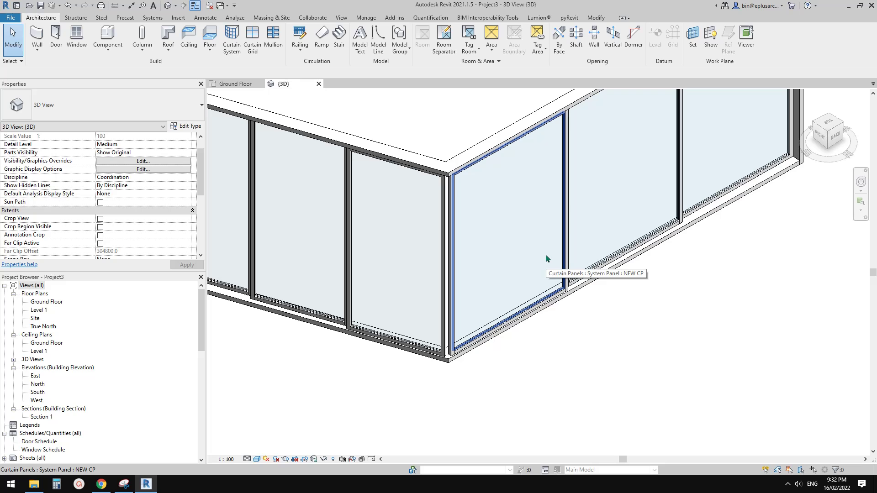
pyautogui.scroll(-2, 495, 251)
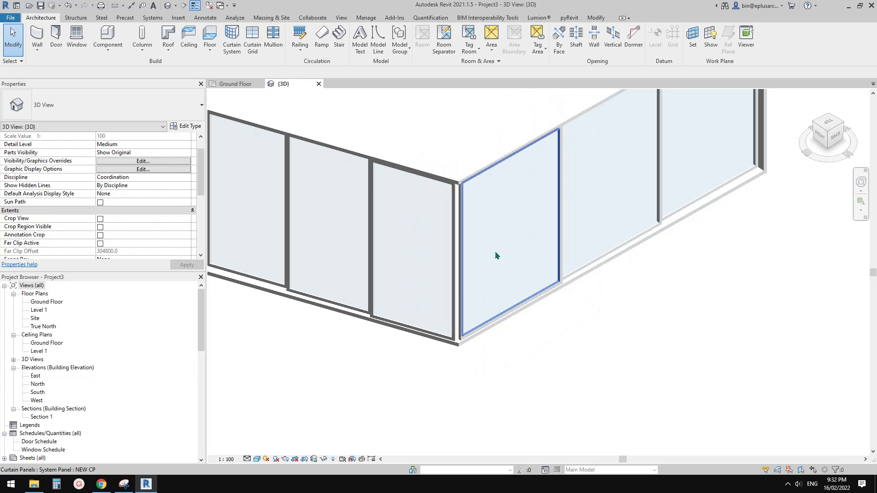
pyautogui.keyDown('shift'); pyautogui.moveTo(495, 251); pyautogui.dragTo(506, 330, button='middle'); pyautogui.keyUp('shift')
# - Swing the short curtain wall's free end outward until it forms an angle of about 127° with the long wall
pyautogui.click(553, 350)
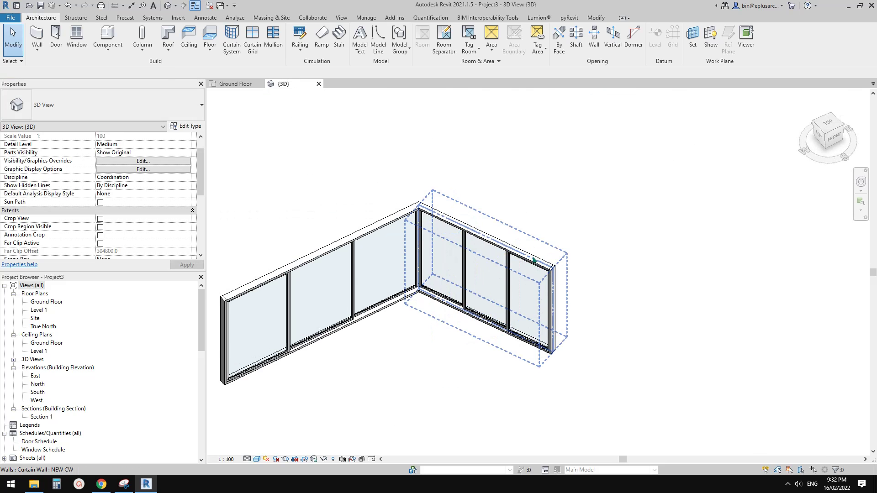
pyautogui.moveTo(582, 360); pyautogui.dragTo(563, 403)
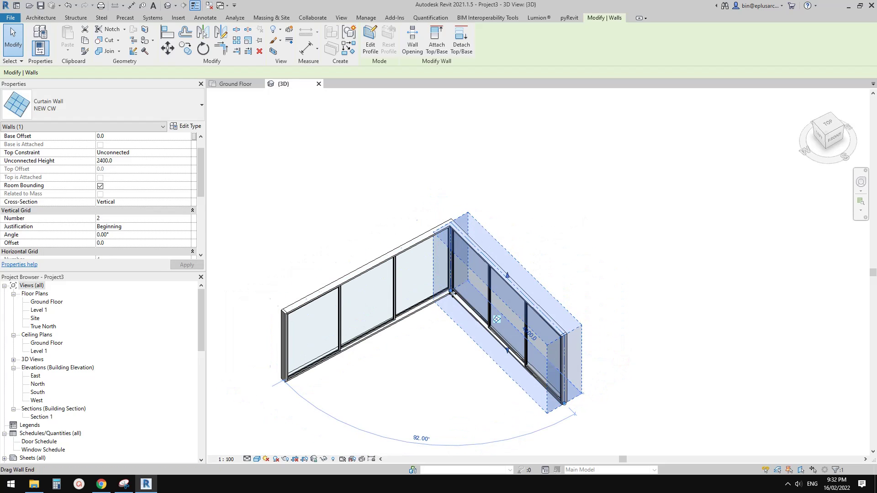
pyautogui.moveTo(596, 370); pyautogui.dragTo(608, 356)
pyautogui.keyDown('shift'); pyautogui.moveTo(562, 404); pyautogui.dragTo(436, 329, button='middle'); pyautogui.keyUp('shift')
pyautogui.moveTo(519, 394); pyautogui.dragTo(555, 382)
pyautogui.keyDown('shift'); pyautogui.moveTo(471, 256); pyautogui.dragTo(604, 294, button='middle'); pyautogui.keyUp('shift')
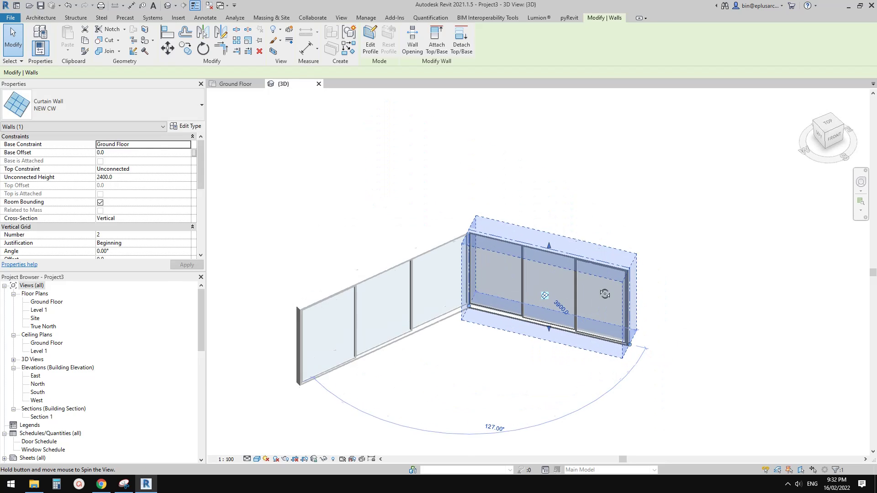
pyautogui.scroll(3, 448, 325)
pyautogui.moveTo(447, 326); pyautogui.dragTo(602, 261, button='middle')
pyautogui.press('Escape')
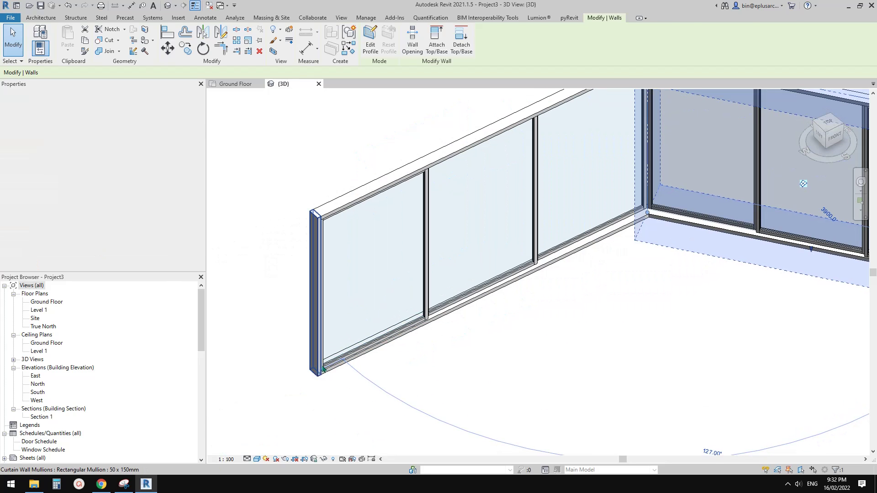
# - Try to move the long curtain wall's free end to test the corner at another angle
pyautogui.press('Tab')
pyautogui.click(318, 360)
pyautogui.moveTo(314, 373); pyautogui.dragTo(396, 342)
pyautogui.moveTo(657, 281); pyautogui.dragTo(550, 309, button='middle')
pyautogui.press('Escape')
pyautogui.scroll(-1, 585, 297)
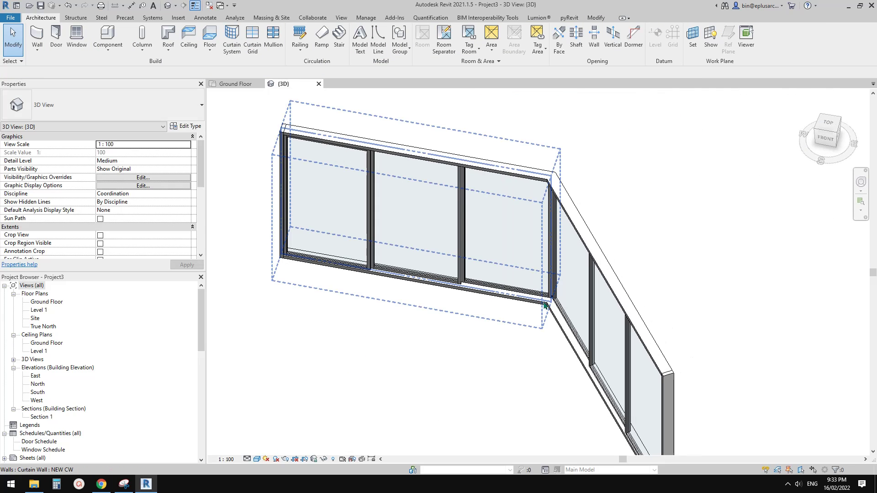
# - Move the short curtain wall's free end so the wall stands perpendicular to the long wall, and deselect it
pyautogui.keyDown('shift'); pyautogui.moveTo(545, 307); pyautogui.dragTo(568, 293, button='middle'); pyautogui.keyUp('shift')
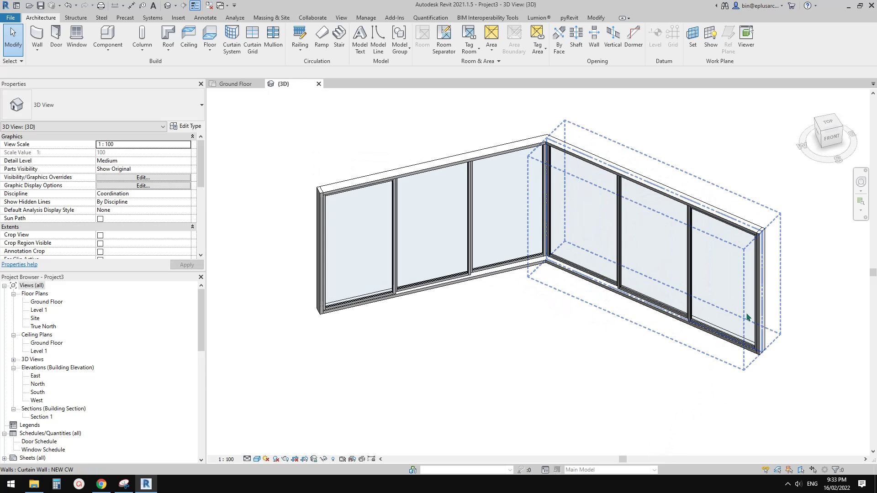
pyautogui.click(756, 349)
pyautogui.keyDown('shift'); pyautogui.moveTo(756, 349); pyautogui.dragTo(780, 344, button='middle'); pyautogui.keyUp('shift')
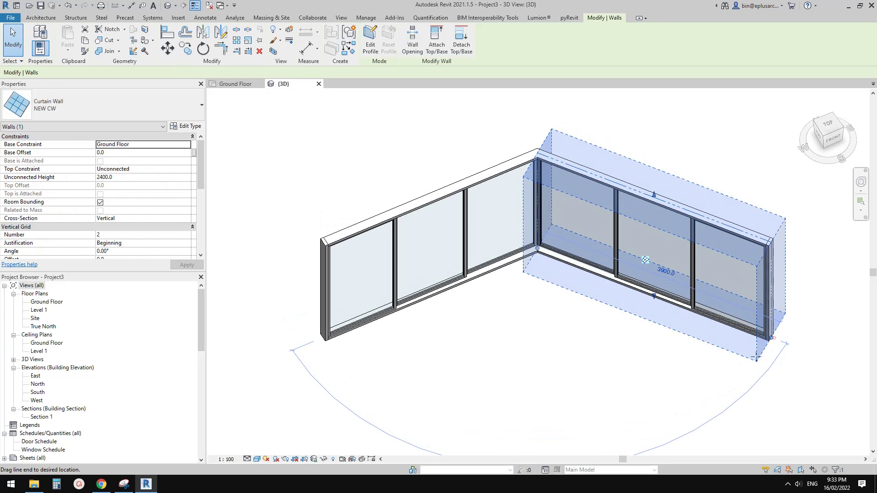
pyautogui.moveTo(756, 357); pyautogui.dragTo(631, 390)
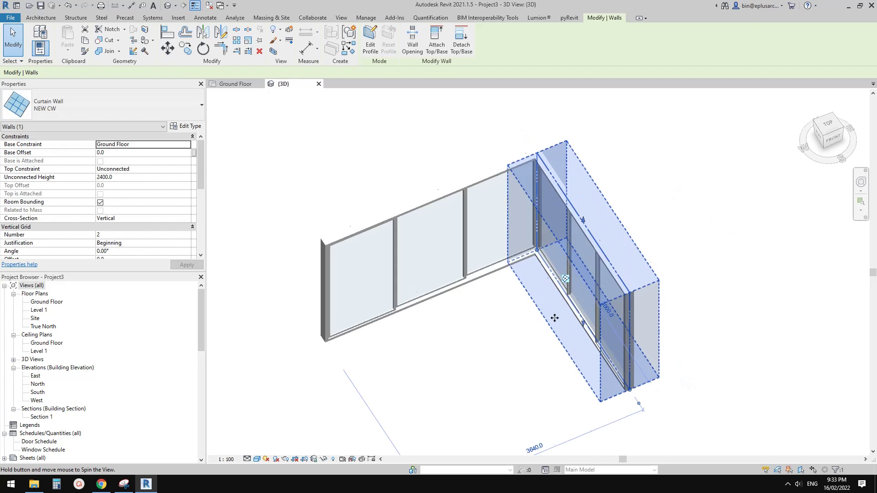
pyautogui.press('Escape')
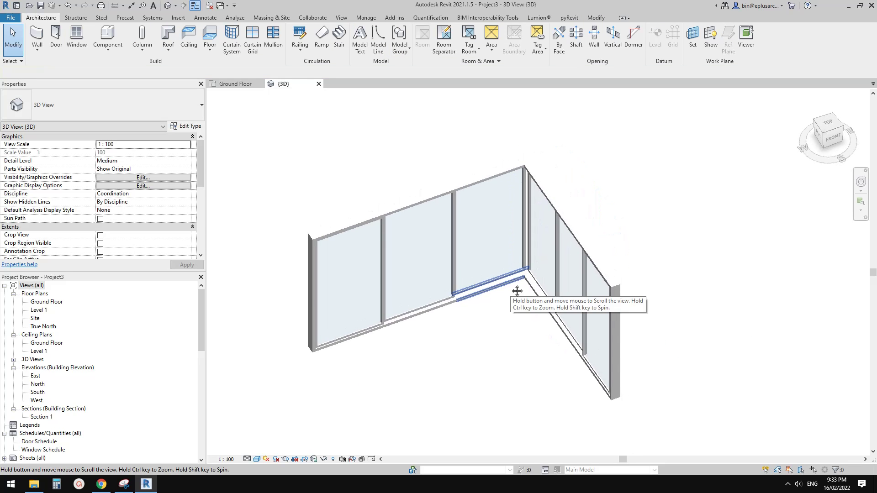
# - Open the Ground Floor floor plan view
pyautogui.keyDown('shift'); pyautogui.moveTo(519, 293); pyautogui.dragTo(335, 315, button='middle'); pyautogui.keyUp('shift')
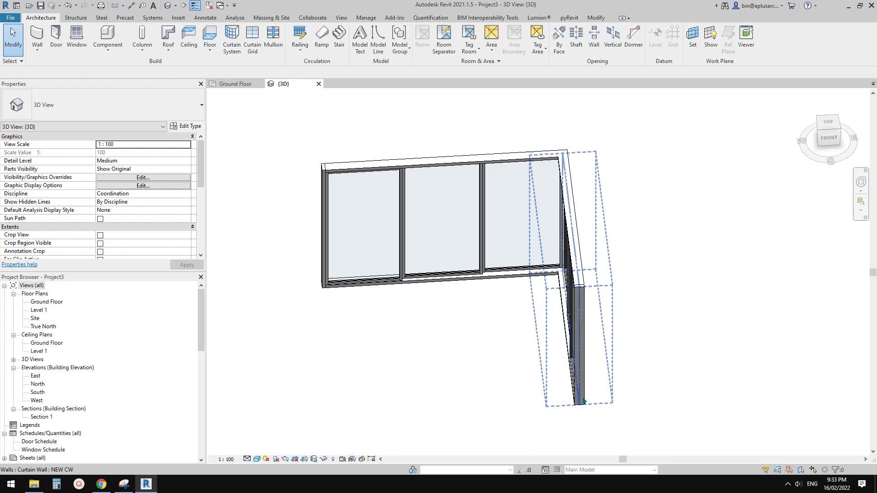
pyautogui.click(574, 363)
pyautogui.keyDown('shift'); pyautogui.moveTo(530, 392); pyautogui.dragTo(579, 394, button='middle'); pyautogui.keyUp('shift')
pyautogui.press('Escape')
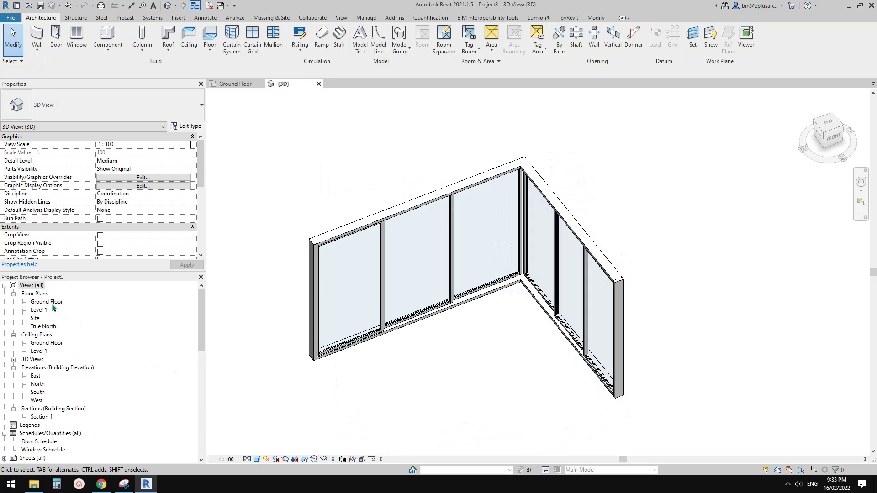
pyautogui.doubleClick(51, 302)
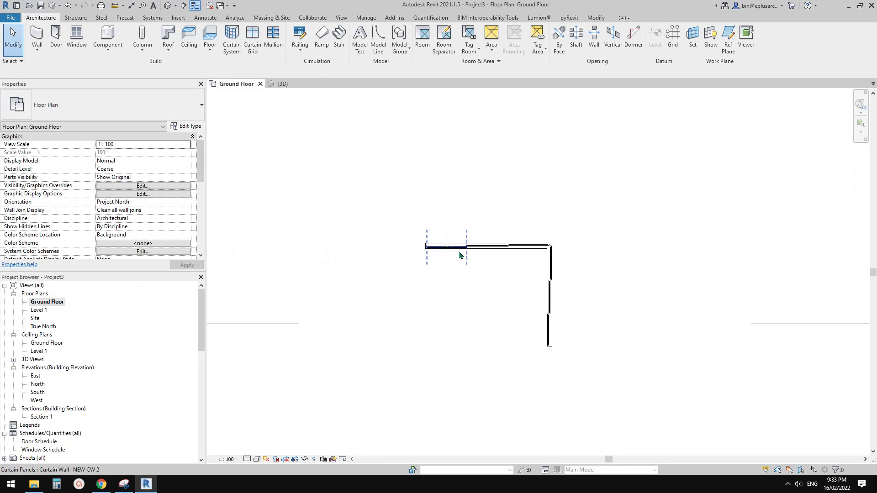
# - Examine in plan the corner and the junctions between the offset panels of the long curtain wall
pyautogui.scroll(1, 359, 240)
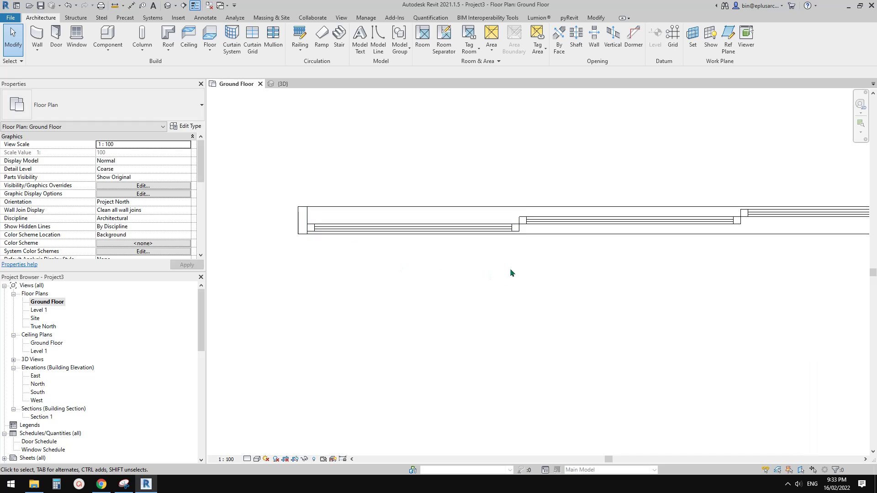
pyautogui.scroll(-2, 430, 222)
pyautogui.moveTo(658, 254); pyautogui.dragTo(384, 215, button='middle')
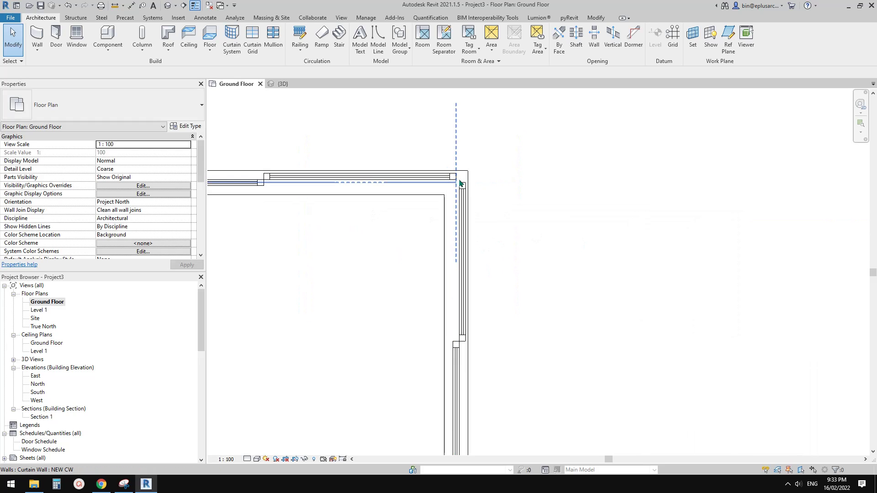
pyautogui.moveTo(403, 269); pyautogui.dragTo(473, 169, button='middle')
pyautogui.scroll(-3, 472, 169)
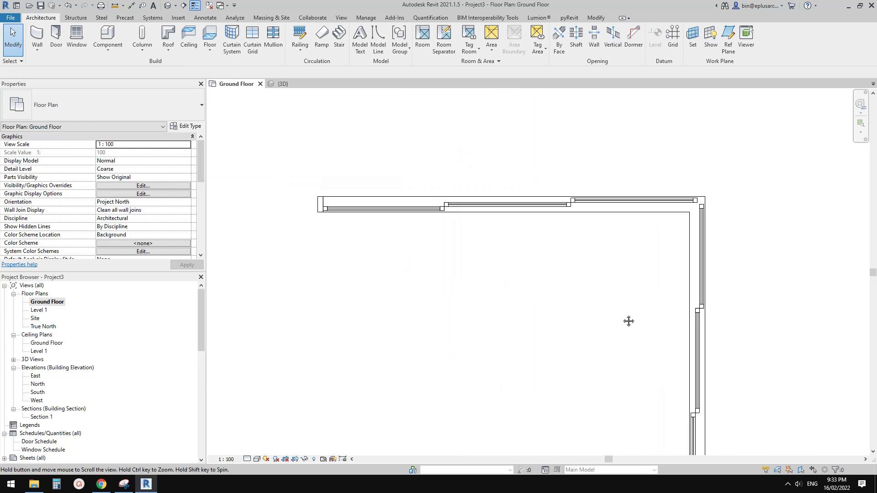
pyautogui.scroll(6, 502, 228)
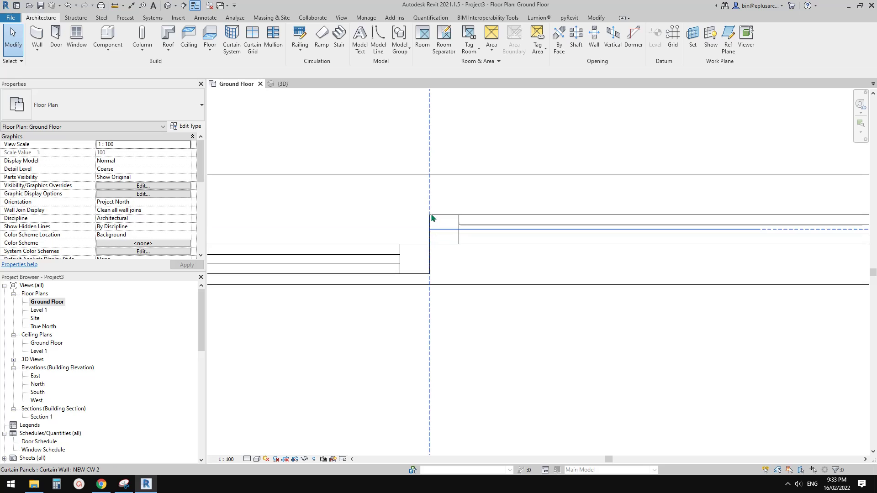
pyautogui.moveTo(434, 221); pyautogui.dragTo(439, 225, button='middle')
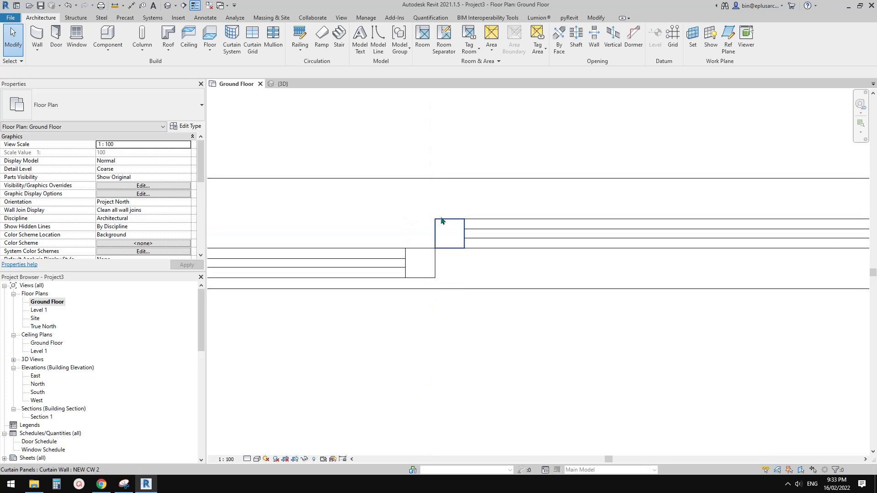
pyautogui.scroll(-1, 451, 248)
pyautogui.moveTo(450, 248); pyautogui.dragTo(490, 245, button='middle')
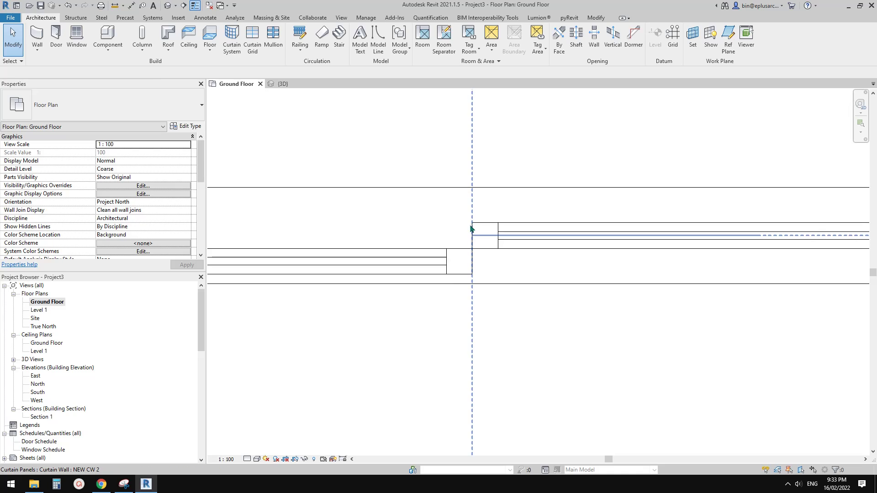
pyautogui.scroll(-3, 530, 249)
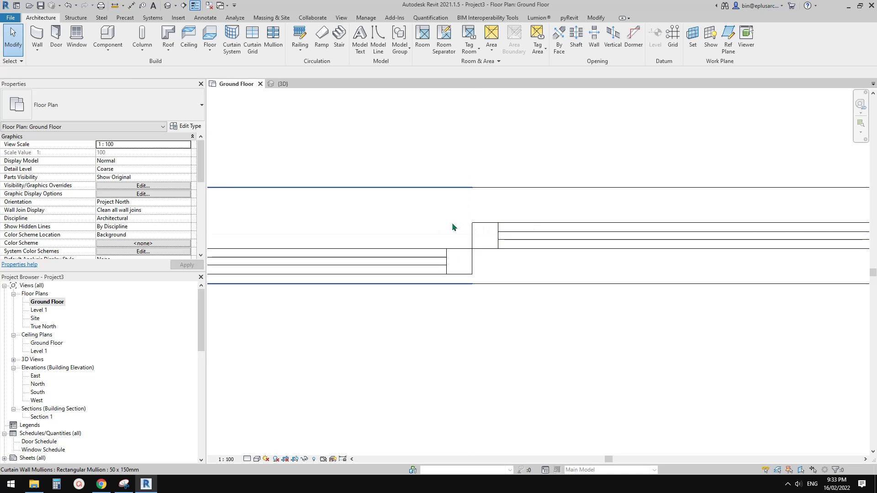
pyautogui.scroll(-2, 544, 265)
pyautogui.moveTo(558, 261)
pyautogui.mouseDown(button='middle')
pyautogui.moveTo(488, 249)
pyautogui.moveTo(564, 256)
pyautogui.mouseUp(button='middle')
pyautogui.scroll(-1, 524, 243)
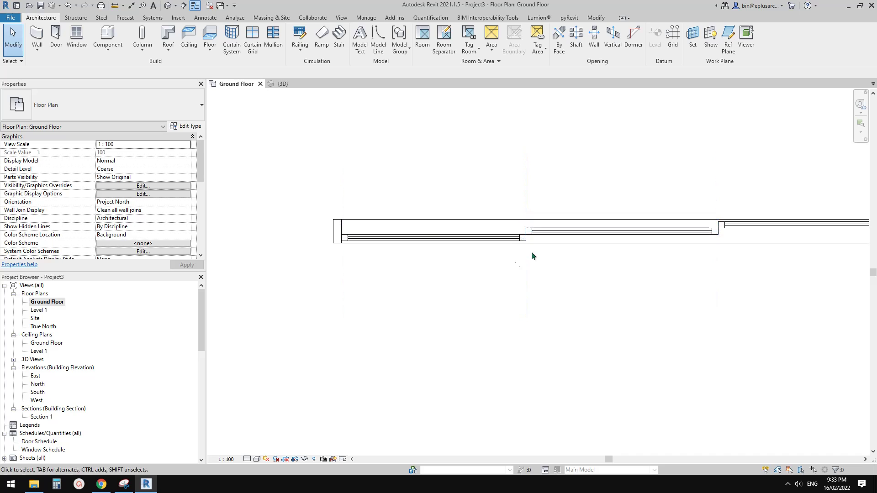
pyautogui.scroll(3, 531, 252)
pyautogui.moveTo(539, 206); pyautogui.dragTo(419, 280, button='middle')
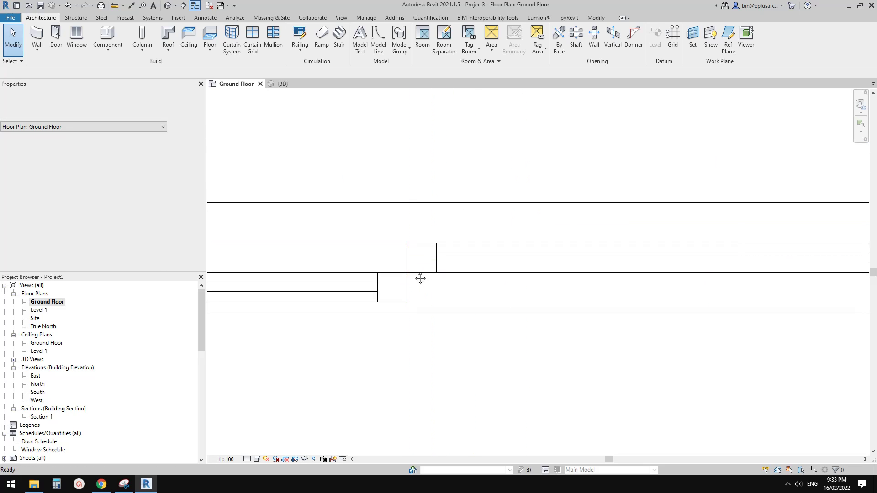
# - Delete the NEW CM mullion on the long wall's outermost panel where that panel meets the middle one
pyautogui.click(393, 285)
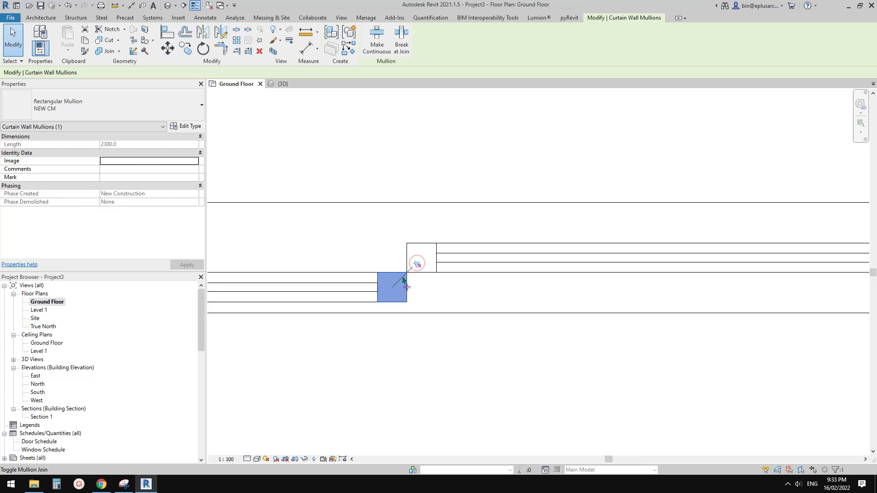
pyautogui.moveTo(407, 255); pyautogui.dragTo(441, 281, button='middle')
pyautogui.press('Delete')
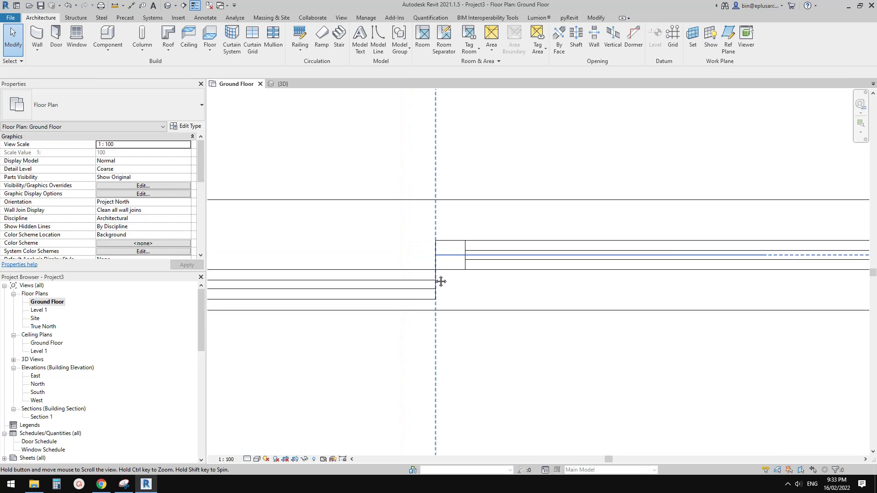
# - Unpin the vertical curtain grid line between the long wall's outermost and middle panels
pyautogui.click(436, 187)
pyautogui.click(511, 353)
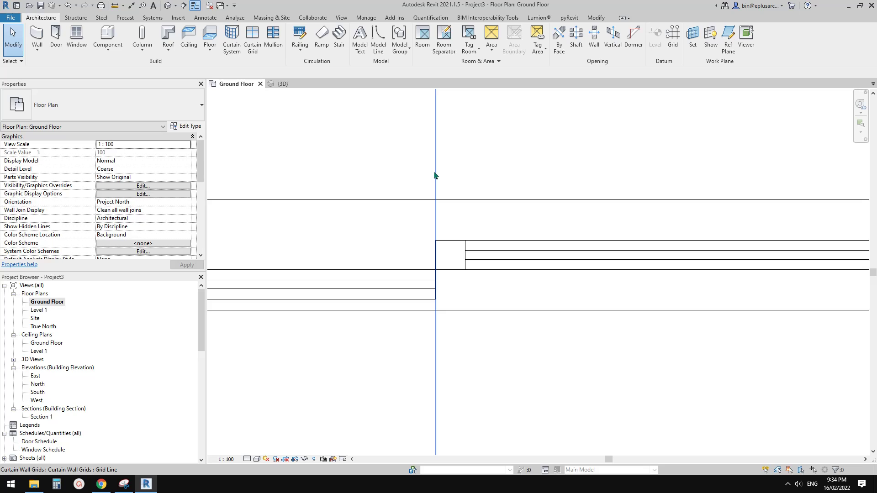
pyautogui.click(435, 176)
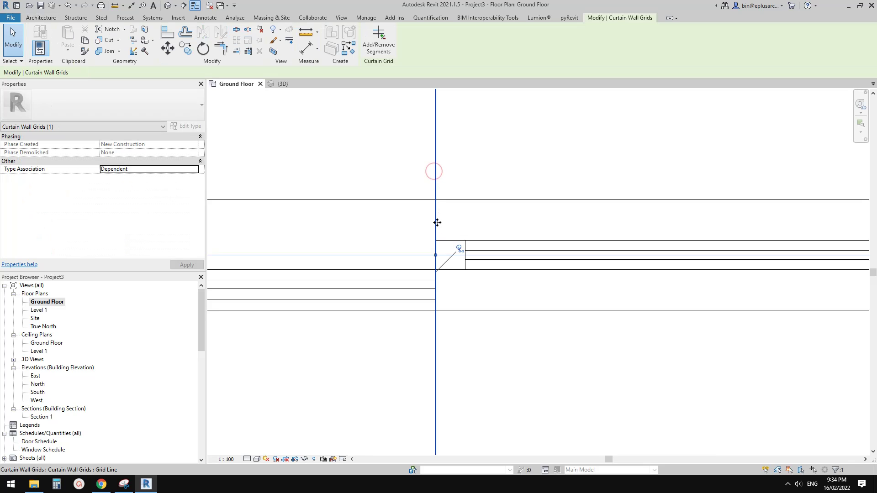
pyautogui.scroll(-1, 438, 241)
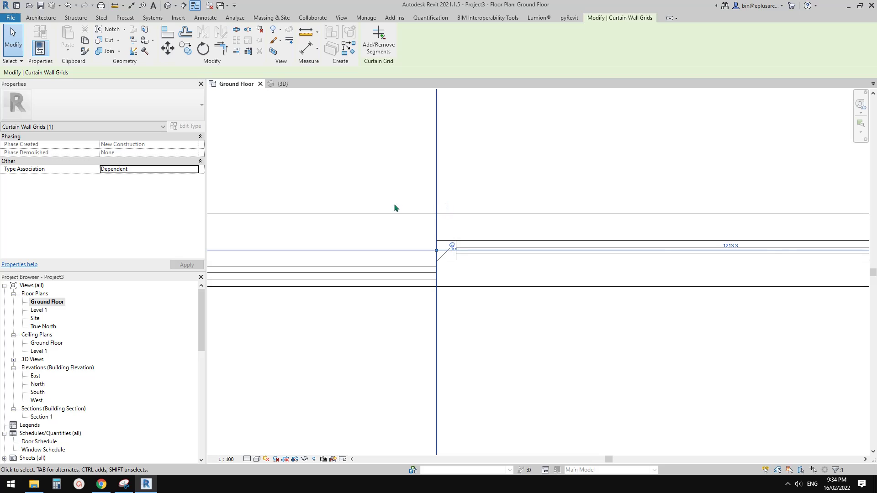
pyautogui.scroll(1, 449, 229)
pyautogui.click(454, 260)
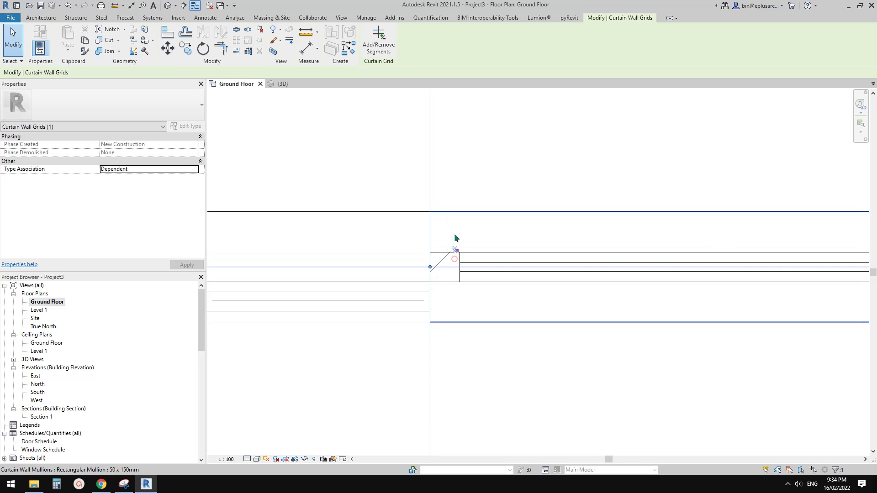
pyautogui.press('m')
pyautogui.press('v')
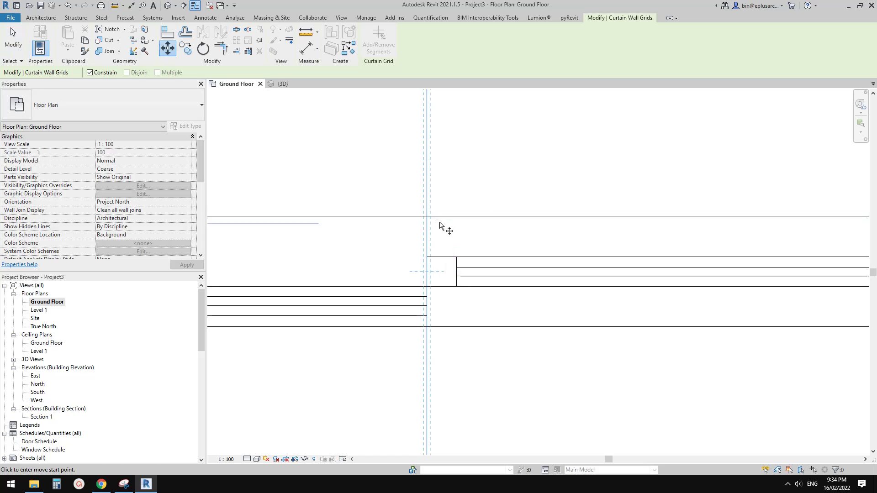
pyautogui.click(427, 257)
pyautogui.scroll(-1, 431, 272)
pyautogui.moveTo(431, 272); pyautogui.dragTo(464, 218, button='middle')
pyautogui.press('Escape')
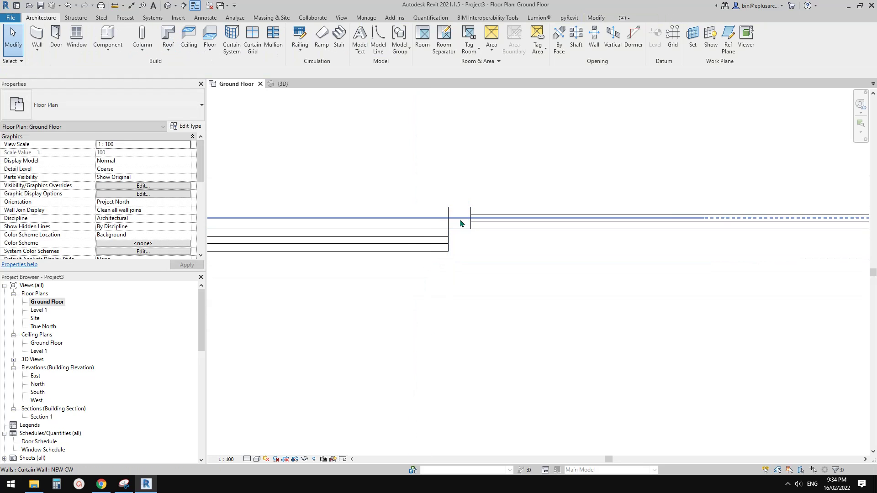
# - Examine in plan the junction where the outermost panel without its end mullion meets the middle panel's frame
pyautogui.scroll(-1, 413, 237)
pyautogui.moveTo(410, 236); pyautogui.dragTo(565, 222, button='middle')
pyautogui.scroll(-1, 566, 222)
pyautogui.moveTo(497, 241)
pyautogui.mouseDown(button='middle')
pyautogui.moveTo(582, 233)
pyautogui.moveTo(485, 237)
pyautogui.mouseUp(button='middle')
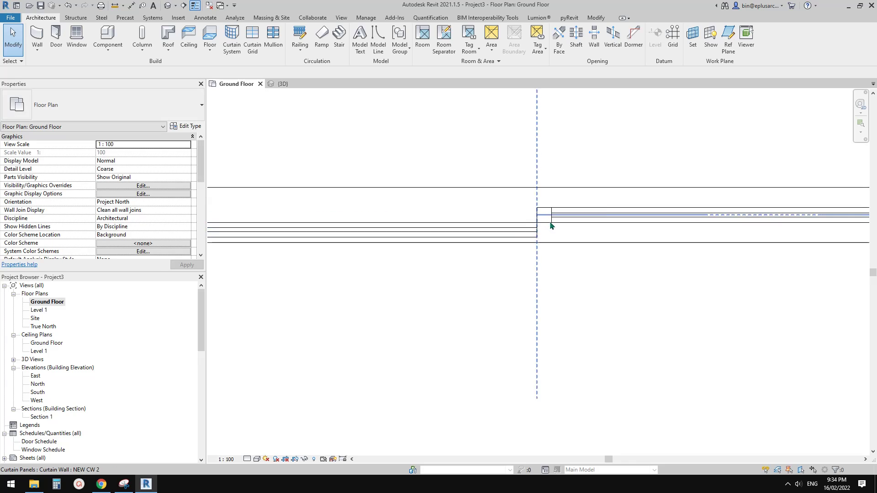
pyautogui.scroll(2, 540, 224)
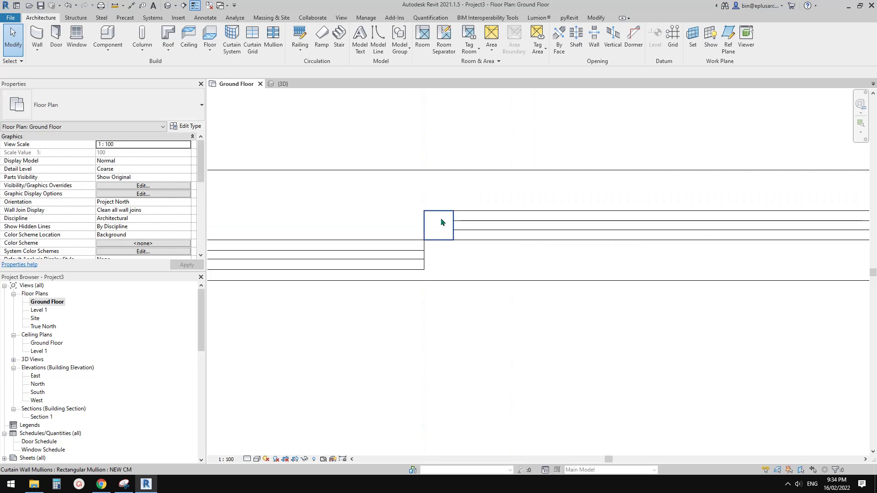
pyautogui.scroll(1, 441, 231)
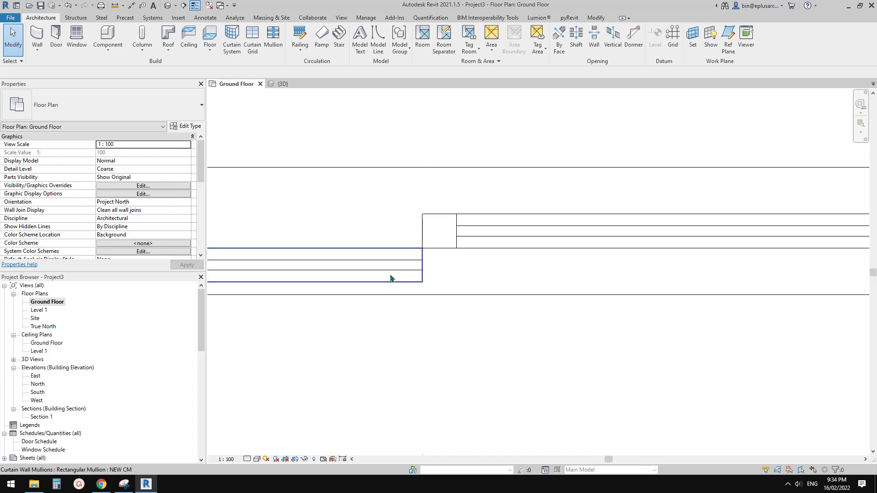
# - Duplicate the type of the middle panel's NEW CM end mullion as NEW CM 2 with a thickness of 80
pyautogui.moveTo(446, 266); pyautogui.dragTo(424, 270, button='middle')
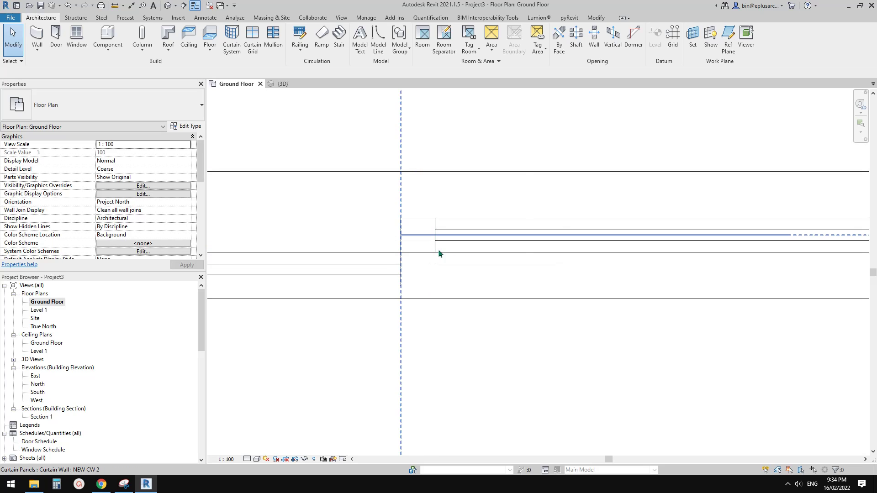
pyautogui.click(431, 246)
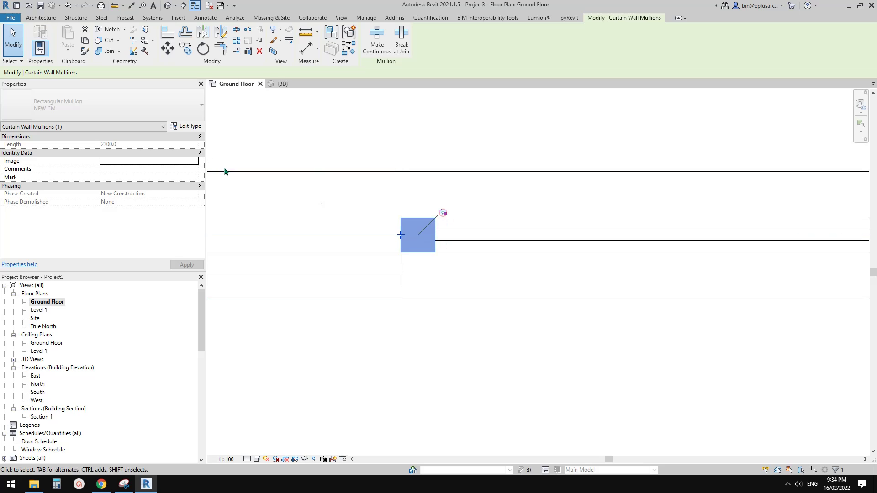
pyautogui.click(190, 127)
pyautogui.click(599, 144)
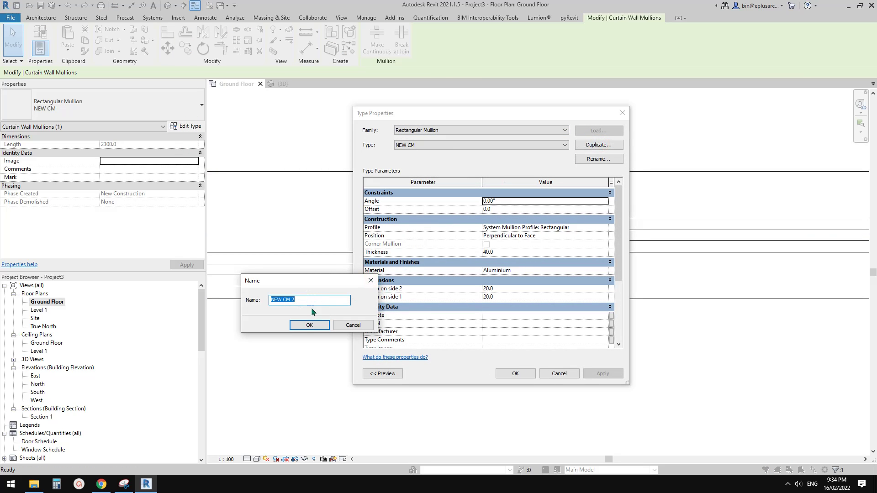
pyautogui.click(308, 325)
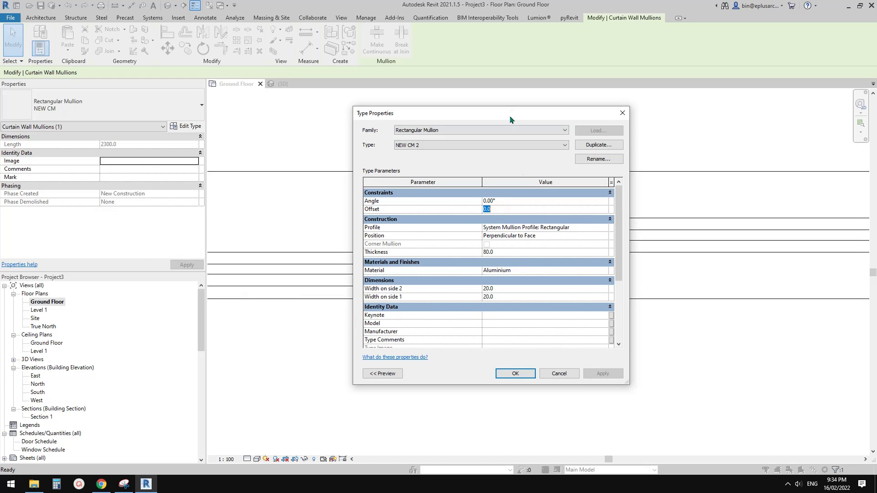
pyautogui.click(526, 373)
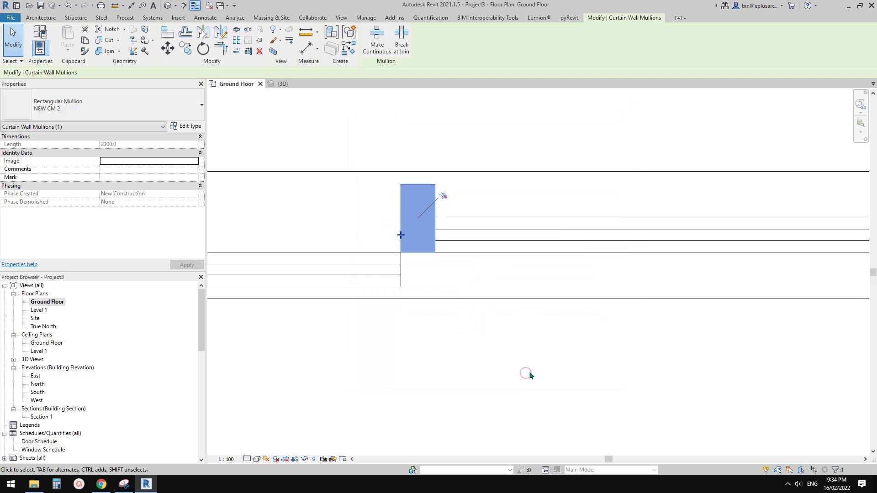
# - Set the offset of the NEW CM 2 mullion type to -20
pyautogui.click(189, 127)
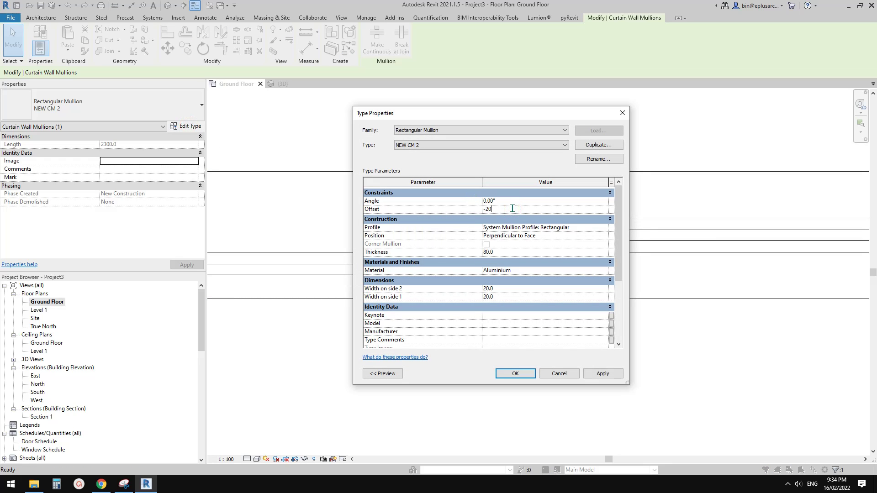
pyautogui.click(515, 373)
pyautogui.click(459, 347)
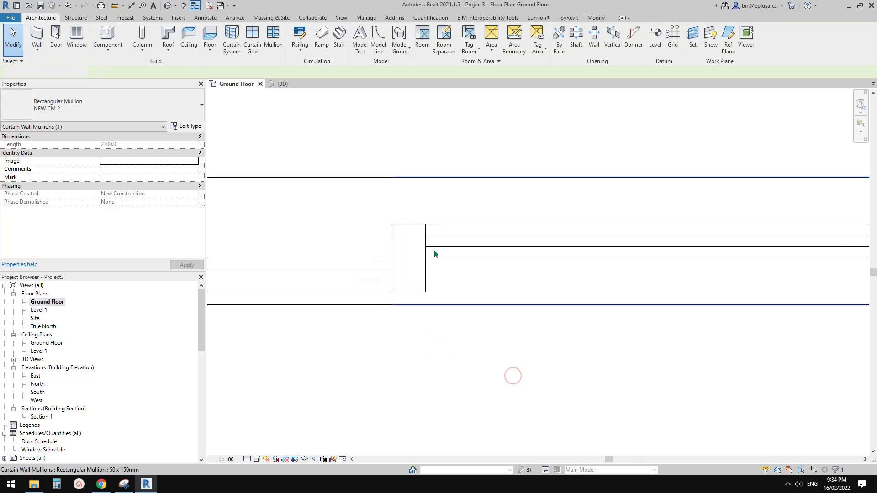
# - Draw a 40 mm thin detail line across the NEW CM 2 mullion where the outermost and middle panels' frames meet
pyautogui.scroll(3, 401, 263)
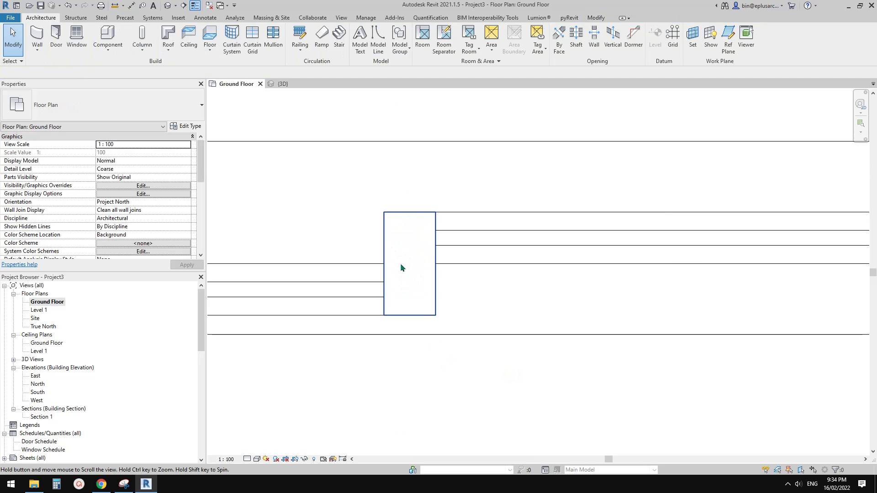
pyautogui.press('d')
pyautogui.press('l')
pyautogui.click(383, 262)
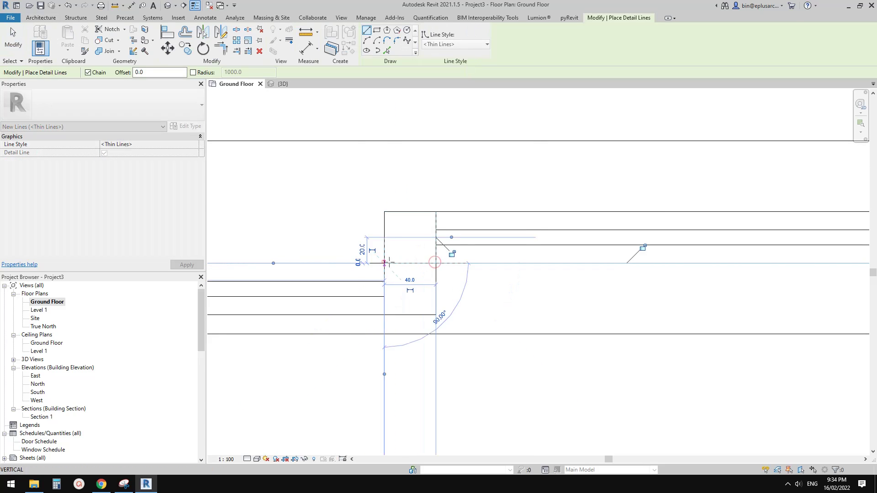
pyautogui.press('Escape')
pyautogui.press('Escape')
pyautogui.scroll(-5, 416, 265)
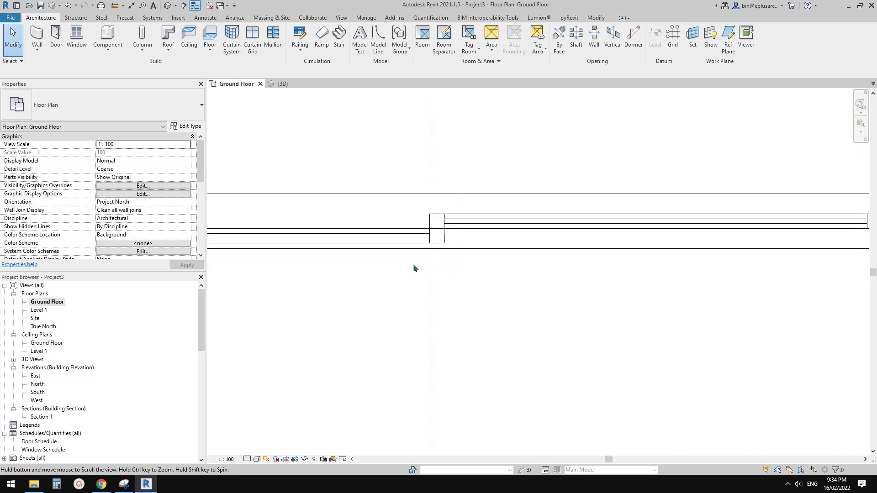
pyautogui.scroll(1, 415, 234)
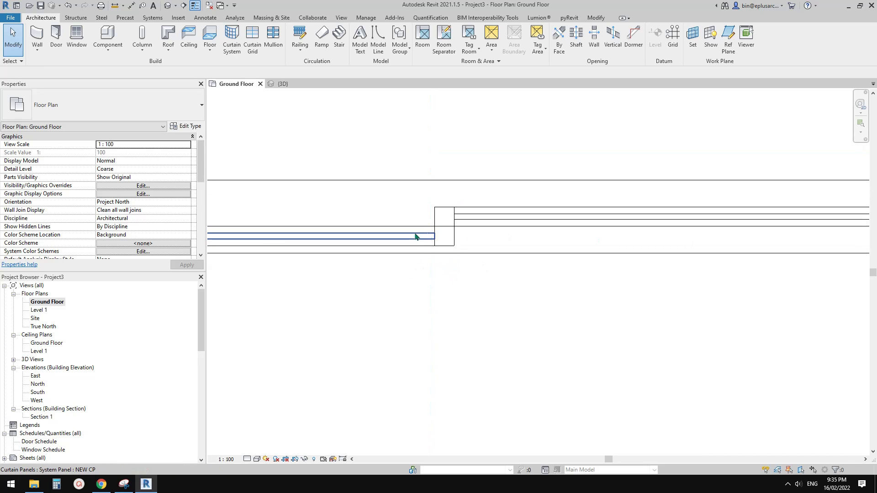
pyautogui.click(441, 227)
# - Delete the middle panel's NEW CM end mullion where that panel meets the long wall's corner-side panel
pyautogui.scroll(-2, 450, 268)
pyautogui.scroll(-2, 439, 268)
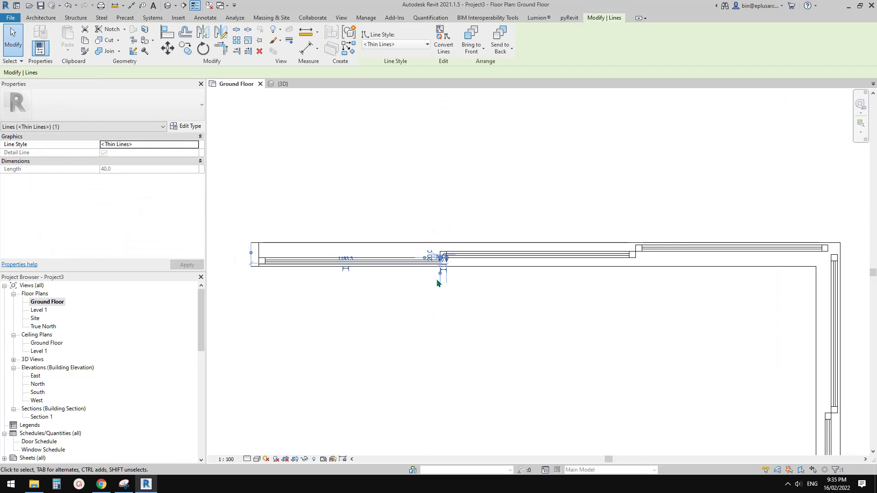
pyautogui.moveTo(440, 285); pyautogui.dragTo(346, 265, button='middle')
pyautogui.moveTo(543, 244); pyautogui.dragTo(455, 249, button='middle')
pyautogui.scroll(5, 462, 240)
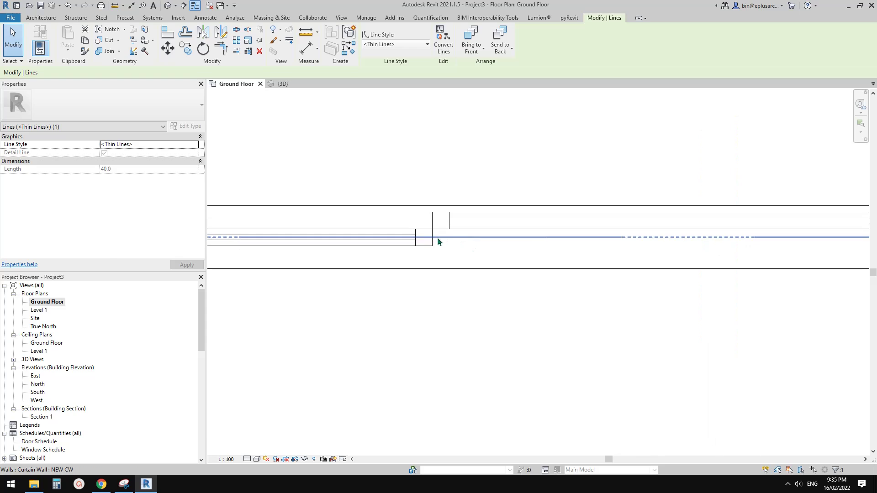
pyautogui.press('Escape')
pyautogui.click(409, 223)
pyautogui.scroll(2, 410, 227)
pyautogui.click(409, 224)
pyautogui.click(397, 228)
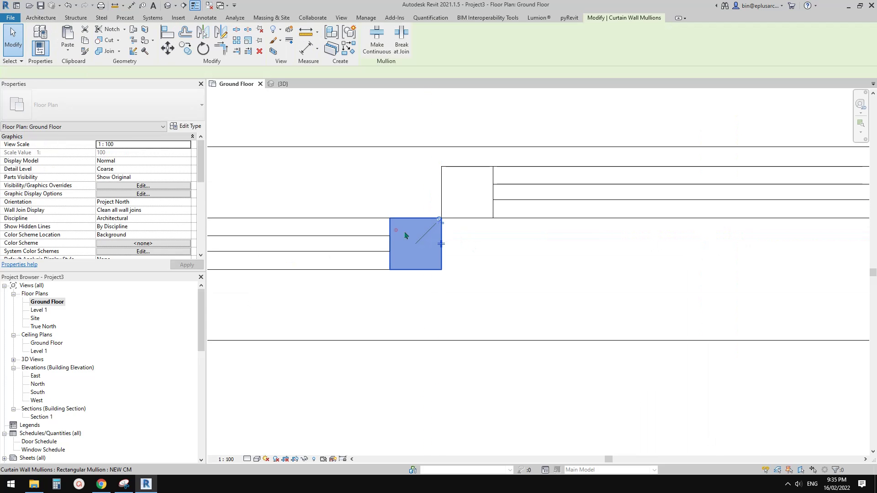
pyautogui.moveTo(404, 232); pyautogui.dragTo(400, 237, button='middle')
pyautogui.click(438, 226)
pyautogui.moveTo(392, 198); pyautogui.dragTo(385, 205, button='middle')
pyautogui.press('Delete')
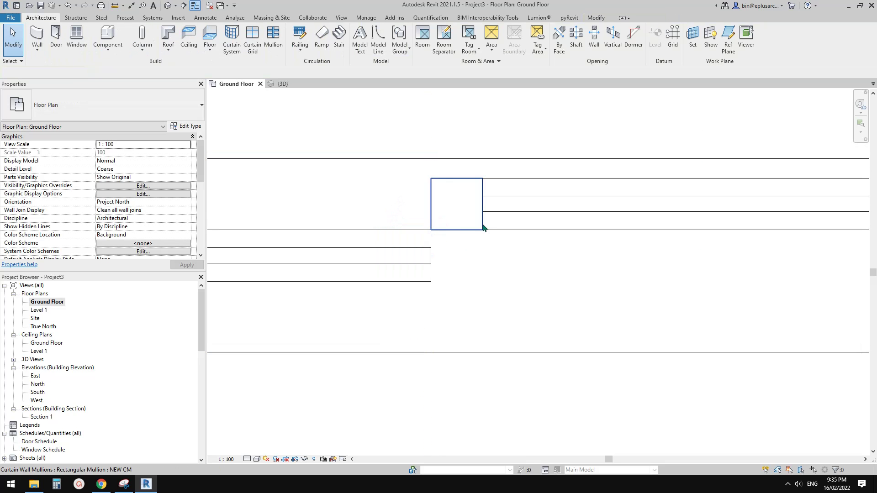
# - Unpin the vertical grid line between the middle and corner-side panels and move it 20 mm toward the middle panel
pyautogui.moveTo(439, 238); pyautogui.dragTo(435, 240, button='middle')
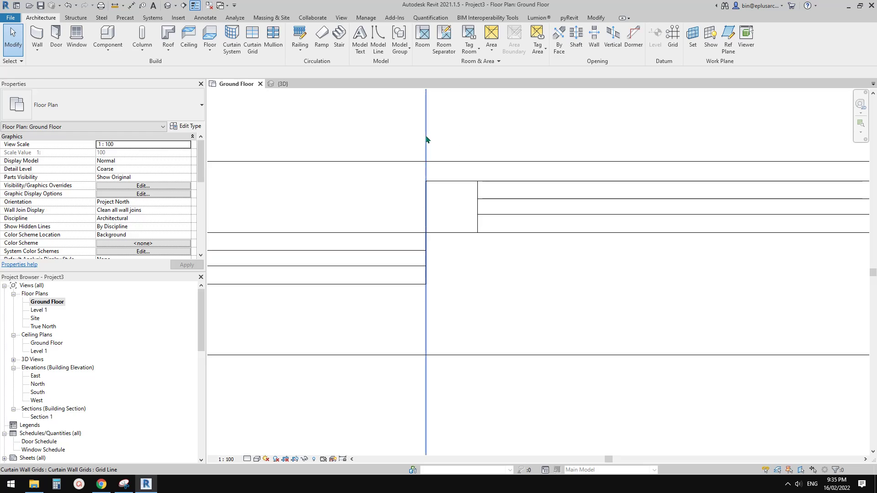
pyautogui.click(427, 137)
pyautogui.click(450, 249)
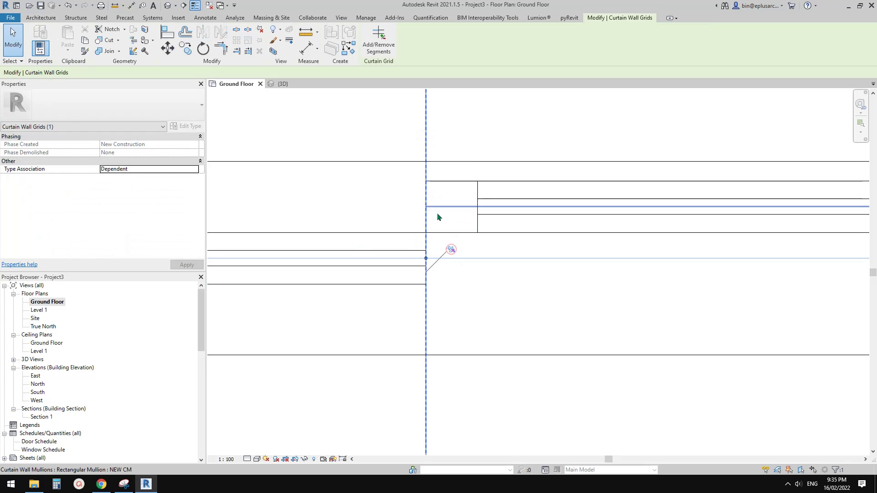
pyautogui.moveTo(425, 204); pyautogui.dragTo(421, 212, button='middle')
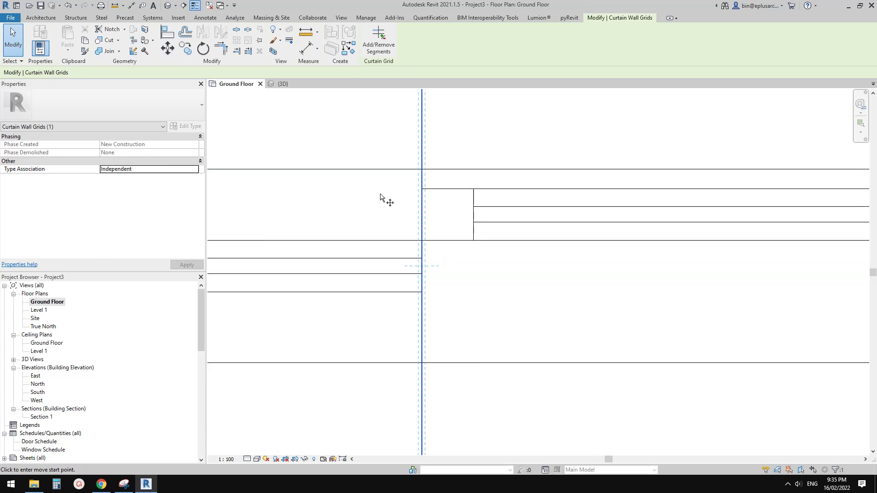
pyautogui.press('m')
pyautogui.press('v')
pyautogui.click(447, 188)
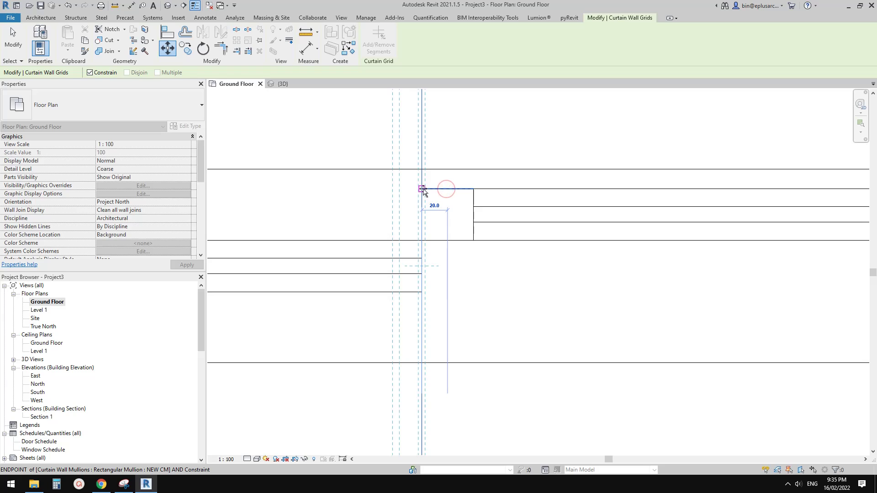
pyautogui.click(423, 189)
pyautogui.press('Escape')
# - Change the corner-side panel's end mullion at the middle panel junction to type NEW CM 2
pyautogui.click(436, 196)
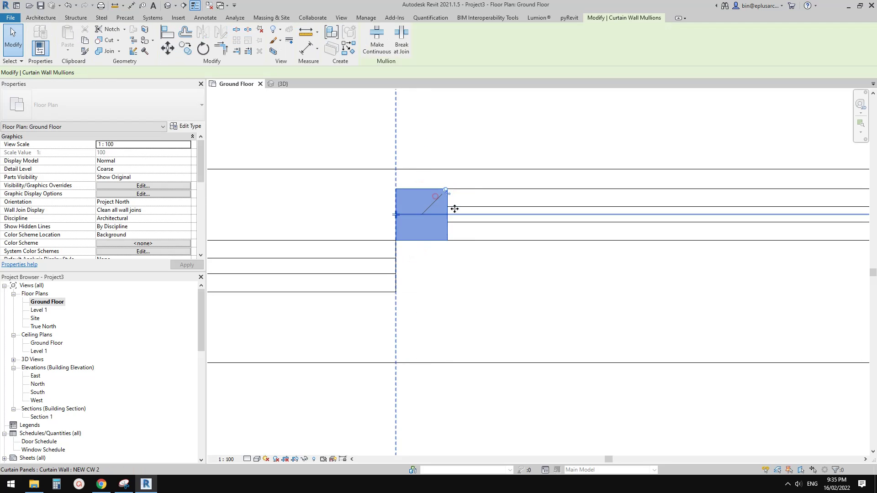
pyautogui.click(166, 105)
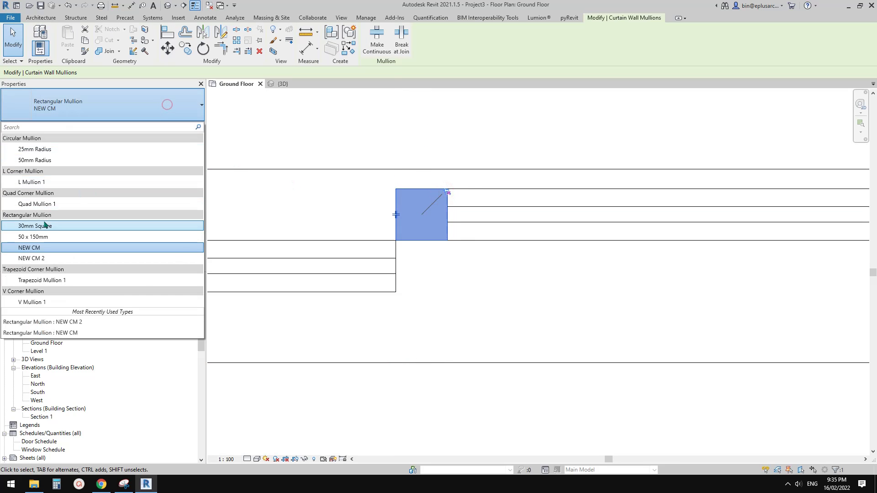
pyautogui.click(32, 258)
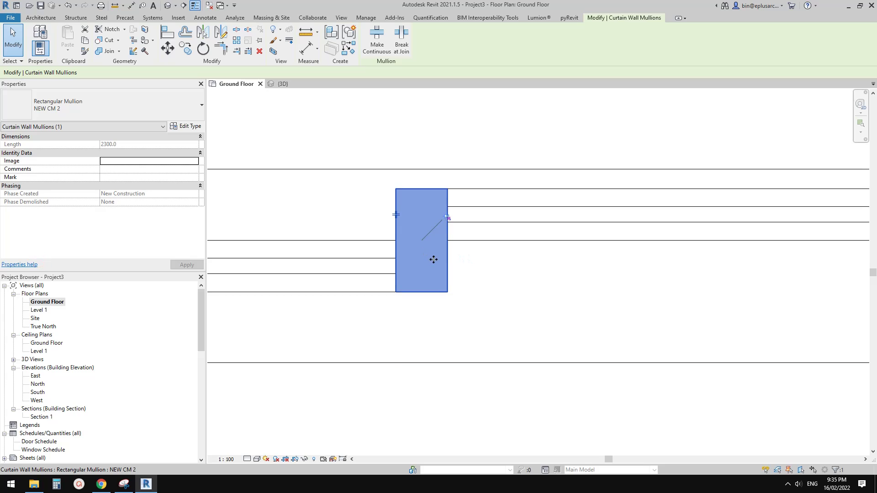
# - Draw a thin detail line across the corner-side panel's NEW CM 2 mullion, splitting it into two frame sections
pyautogui.press('l')
pyautogui.click(447, 240)
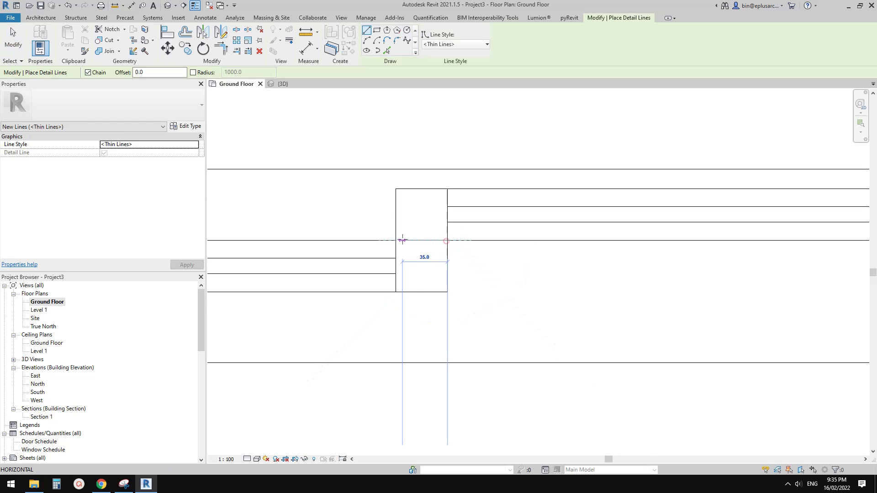
pyautogui.click(396, 240)
pyautogui.press('Escape')
pyautogui.press('Escape')
# - Draw a horizontal detail line with one slanted arrowhead stroke outside the middle panel, pointing away from the wall corner
pyautogui.scroll(-2, 434, 252)
pyautogui.scroll(-5, 445, 251)
pyautogui.moveTo(401, 257); pyautogui.dragTo(531, 260, button='middle')
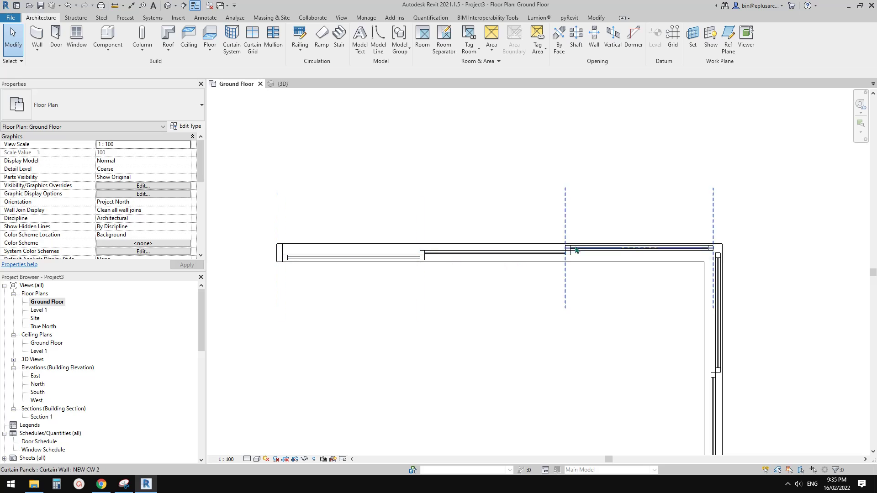
pyautogui.scroll(1, 503, 238)
pyautogui.press('d')
pyautogui.press('l')
pyautogui.scroll(1, 507, 236)
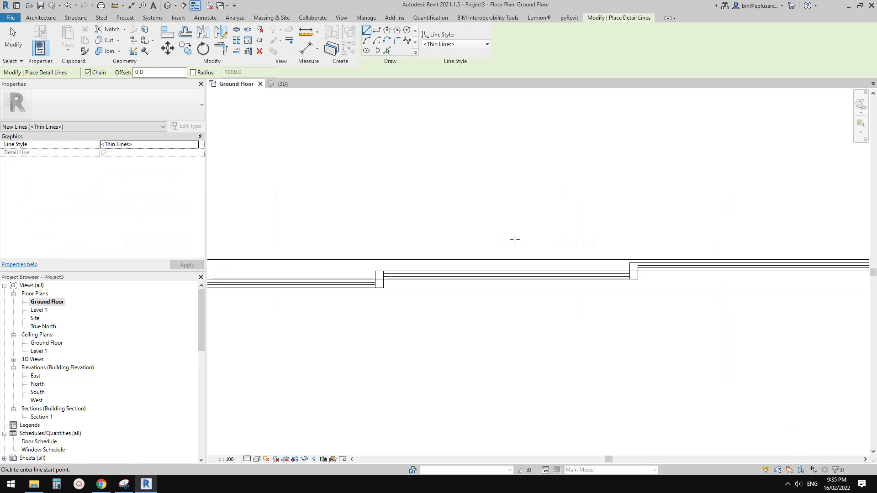
pyautogui.click(540, 242)
pyautogui.click(475, 241)
pyautogui.click(490, 233)
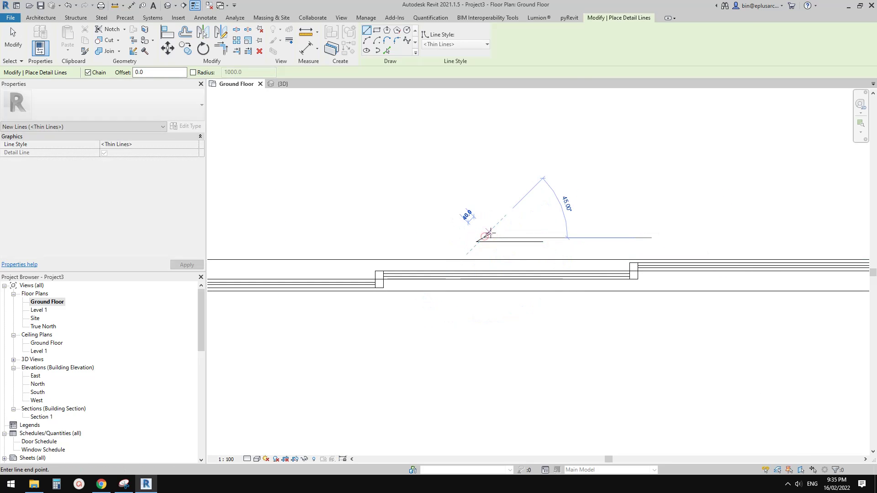
pyautogui.press('Escape')
pyautogui.press('Escape')
# - Mirror a copy of the slanted stroke about the horizontal line to complete the arrowhead
pyautogui.click(488, 232)
pyautogui.moveTo(492, 236); pyautogui.dragTo(467, 228, button='middle')
pyautogui.press('m')
pyautogui.press('m')
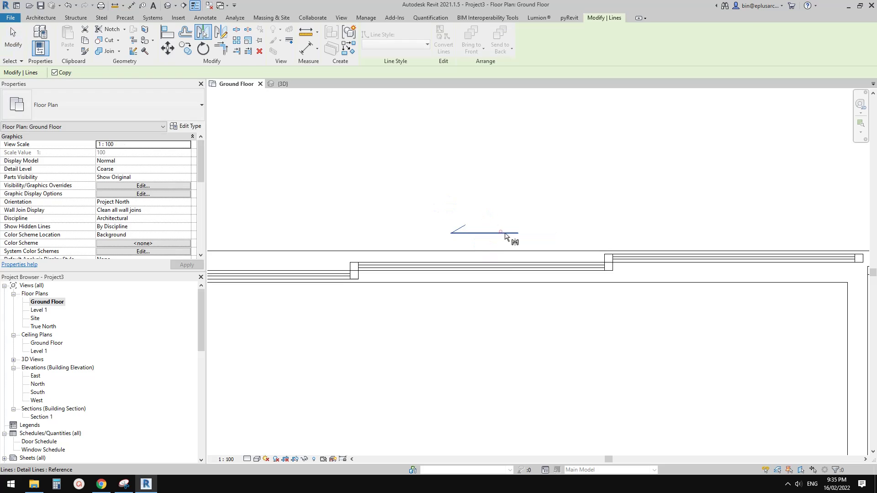
pyautogui.click(500, 232)
pyautogui.press('Escape')
# - Copy the whole arrow from the middle panel's midpoint to the midpoint of the corner-side panel
pyautogui.moveTo(543, 260); pyautogui.dragTo(543, 260)
pyautogui.press('c')
pyautogui.press('o')
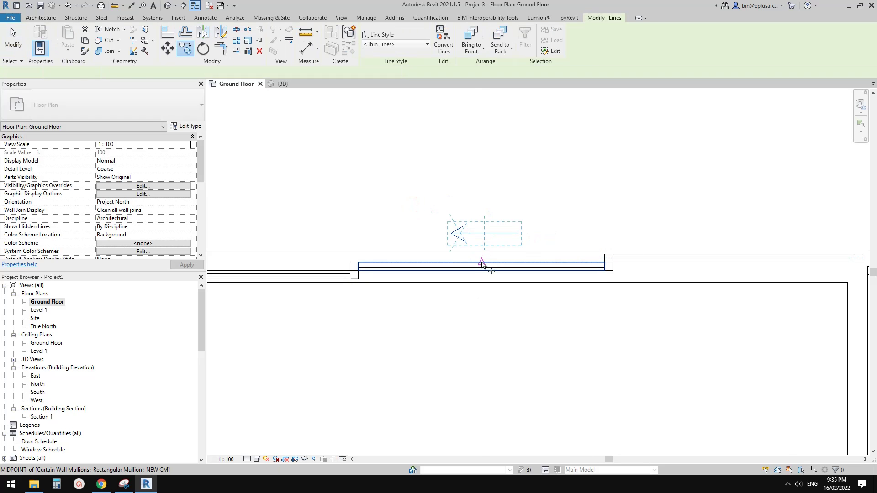
pyautogui.click(482, 262)
pyautogui.moveTo(744, 240); pyautogui.dragTo(655, 247, button='middle')
pyautogui.press('s')
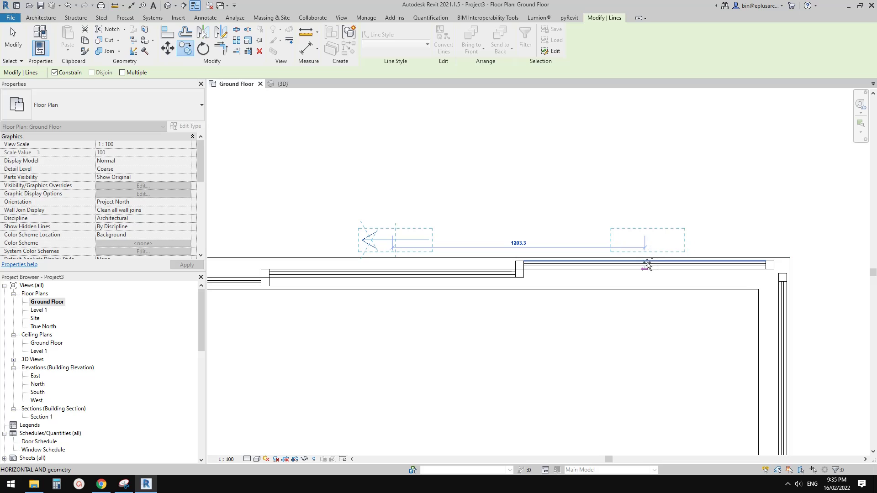
pyautogui.click(650, 265)
pyautogui.press('Escape')
# - Unpin the NEW CP system panel inside the long wall's middle panel
pyautogui.scroll(-3, 561, 240)
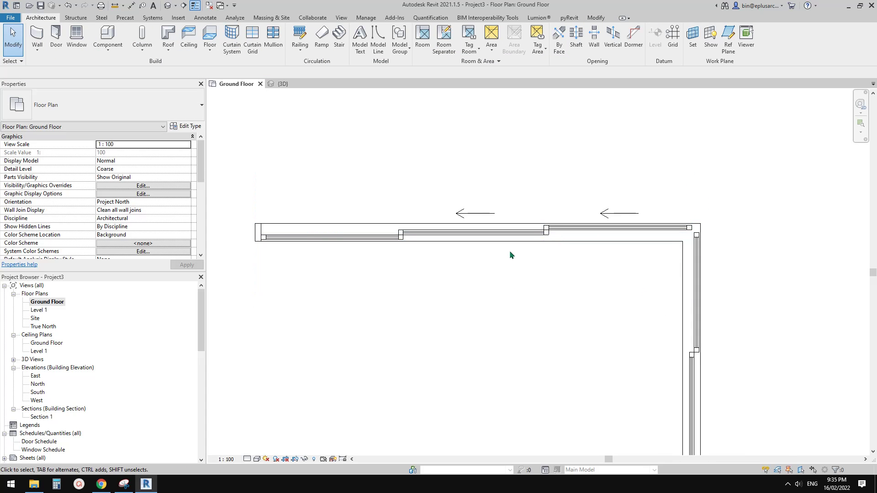
pyautogui.scroll(4, 483, 242)
pyautogui.click(488, 237)
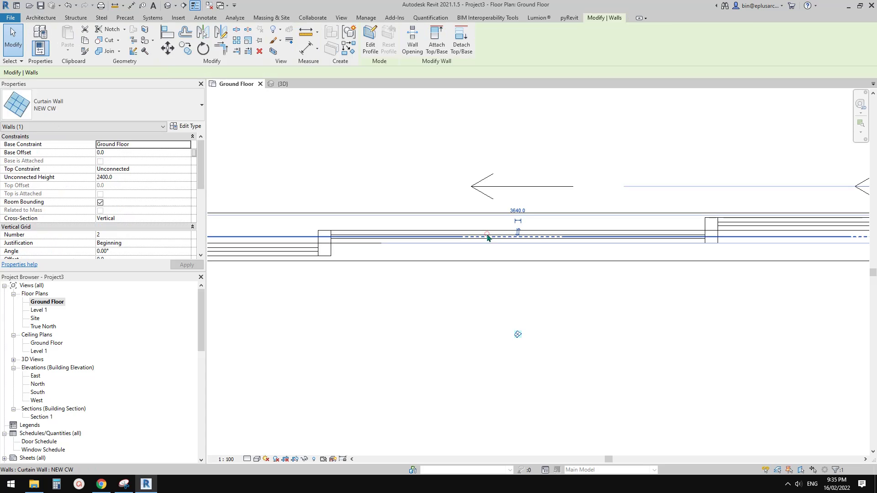
pyautogui.press('Escape')
pyautogui.click(484, 235)
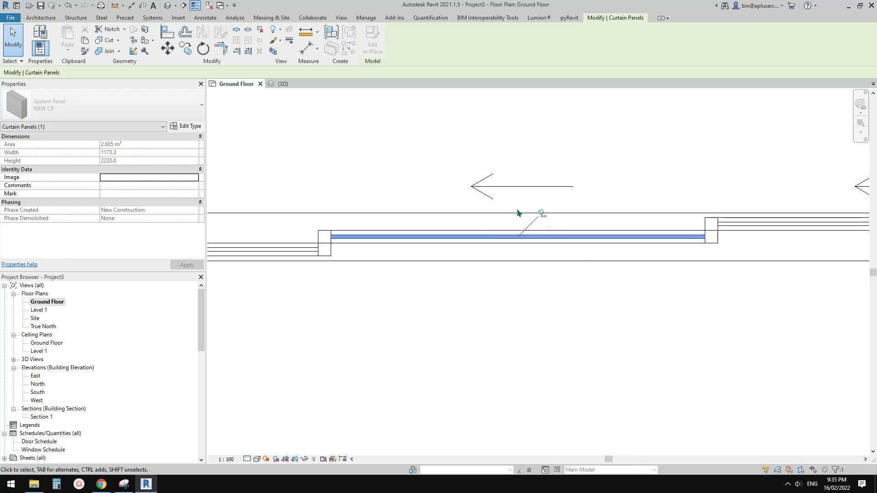
pyautogui.click(542, 214)
pyautogui.scroll(-1, 509, 228)
pyautogui.moveTo(507, 229); pyautogui.dragTo(498, 234, button='middle')
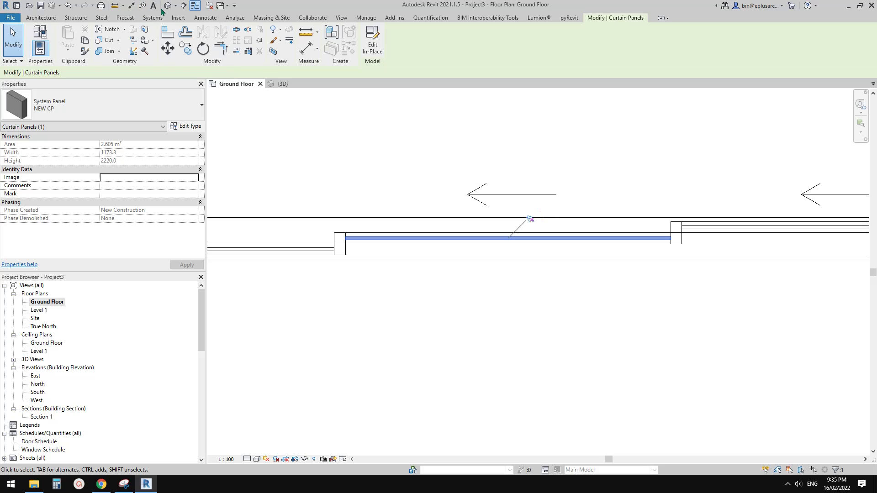
pyautogui.moveTo(441, 179); pyautogui.dragTo(446, 204, button='middle')
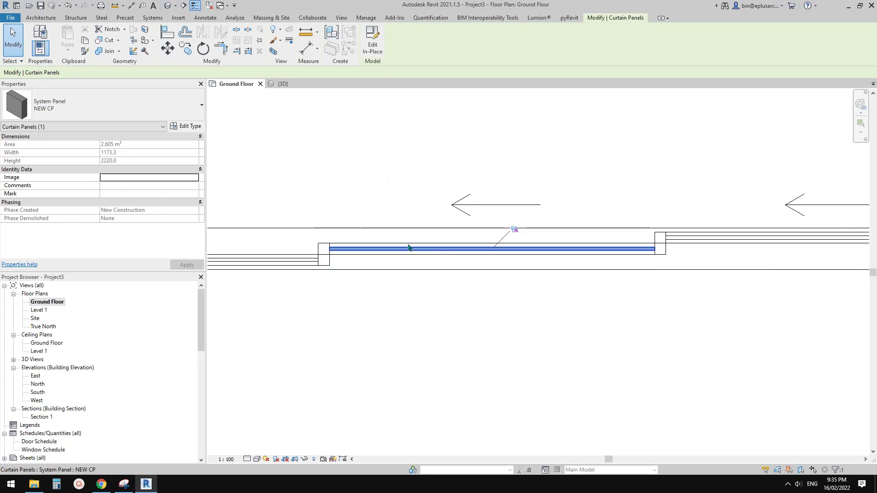
pyautogui.press('Escape')
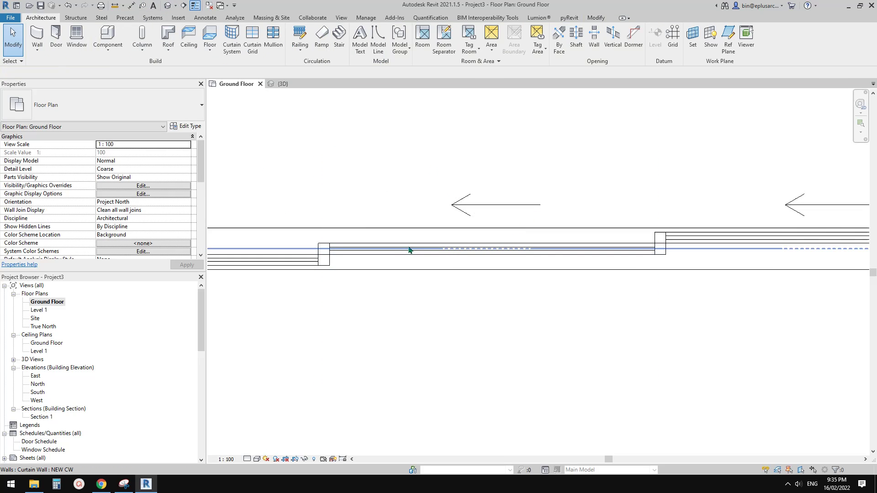
# - Check the unpinned NEW CP panel in the long wall's middle bay on the plan, and clear the selection
pyautogui.click(446, 249)
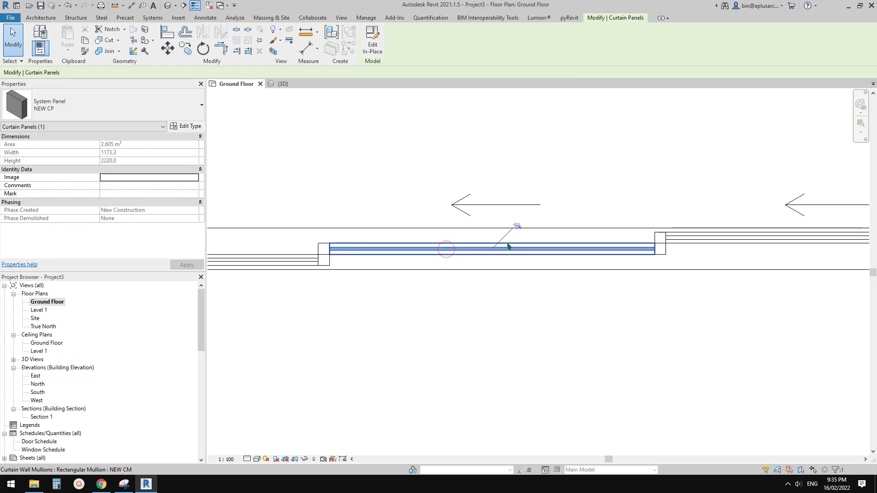
pyautogui.scroll(-2, 508, 247)
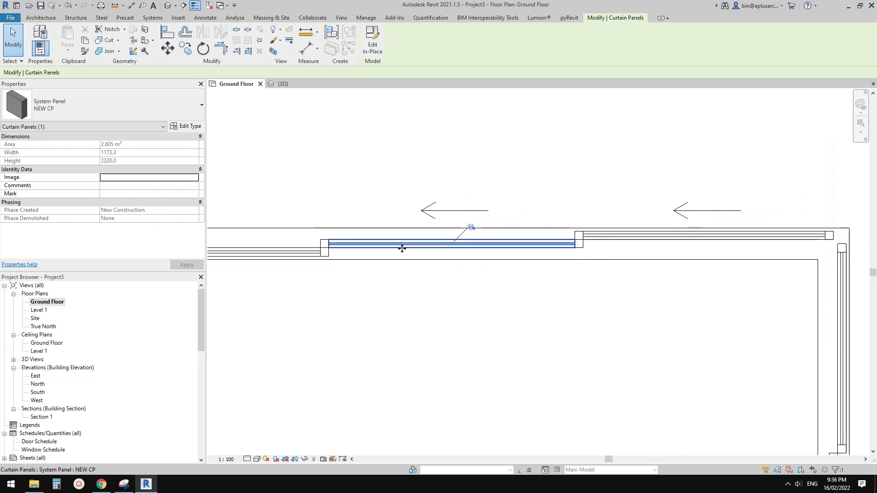
pyautogui.scroll(-2, 482, 237)
pyautogui.press('Escape')
pyautogui.scroll(2, 462, 215)
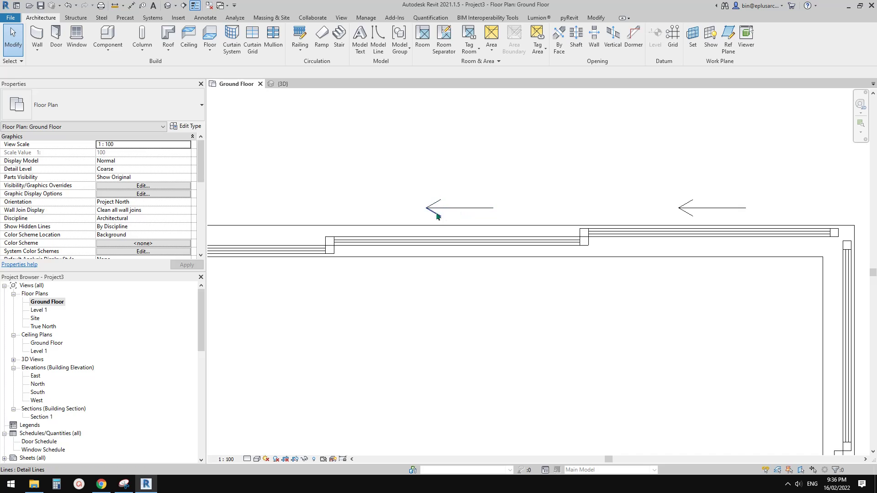
pyautogui.scroll(-1, 437, 216)
# - Open the South elevation and the default 3D view to examine the sliding panels of the corner curtain walls
pyautogui.doubleClick(38, 392)
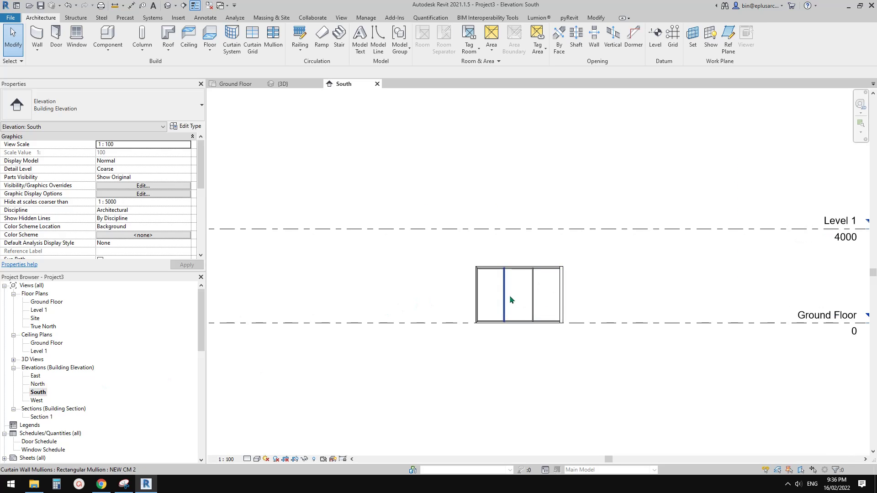
pyautogui.click(167, 6)
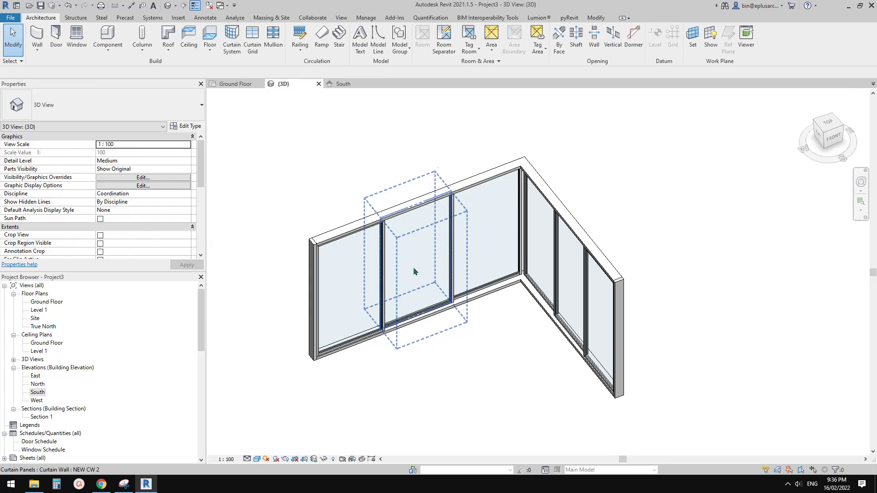
pyautogui.press('Tab')
pyautogui.press('Tab')
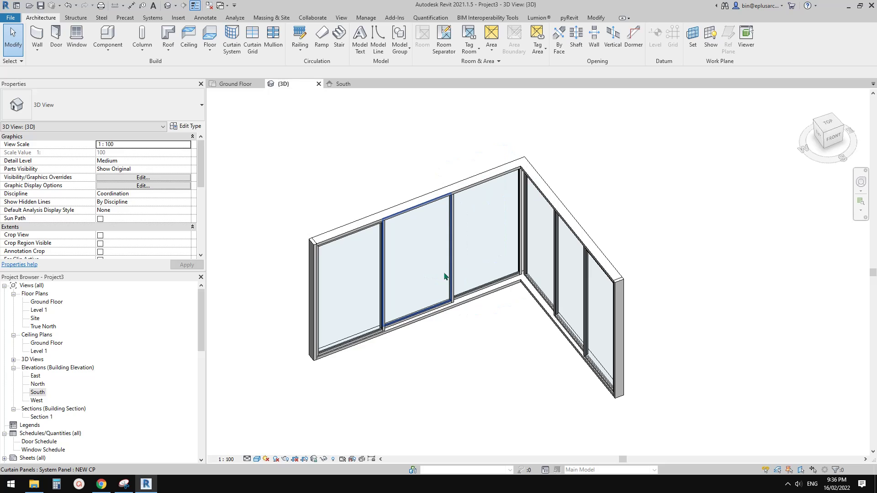
pyautogui.scroll(-1, 422, 278)
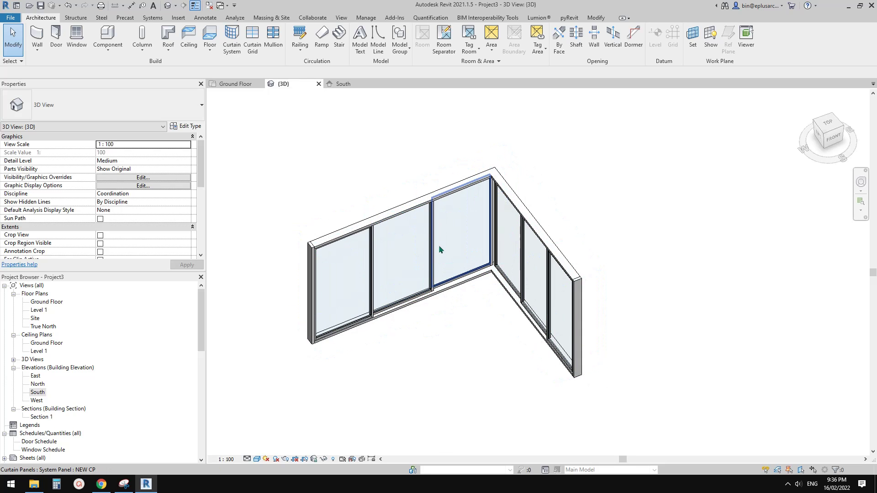
pyautogui.scroll(-1, 491, 236)
pyautogui.moveTo(434, 271)
pyautogui.keyDown('shift'); pyautogui.mouseDown(button='middle')
pyautogui.moveTo(450, 277)
pyautogui.moveTo(434, 274)
pyautogui.mouseUp(button='middle'); pyautogui.keyUp('shift')
pyautogui.scroll(2, 491, 235)
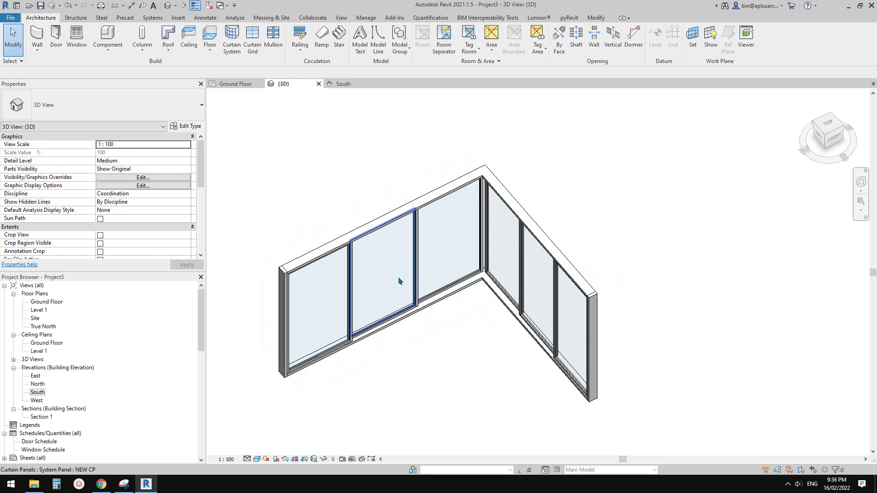